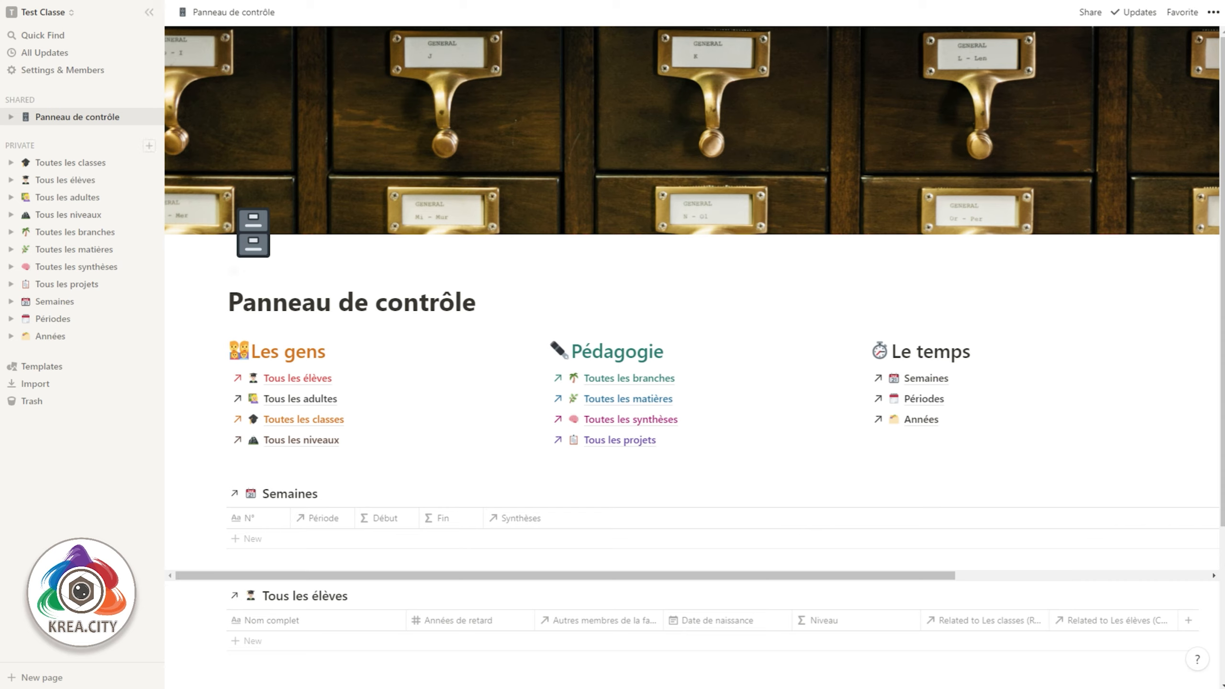
Create a new workspace planned for personal use with the "For myself" option
{"action": "left_click", "coordinate": [44, 12]}
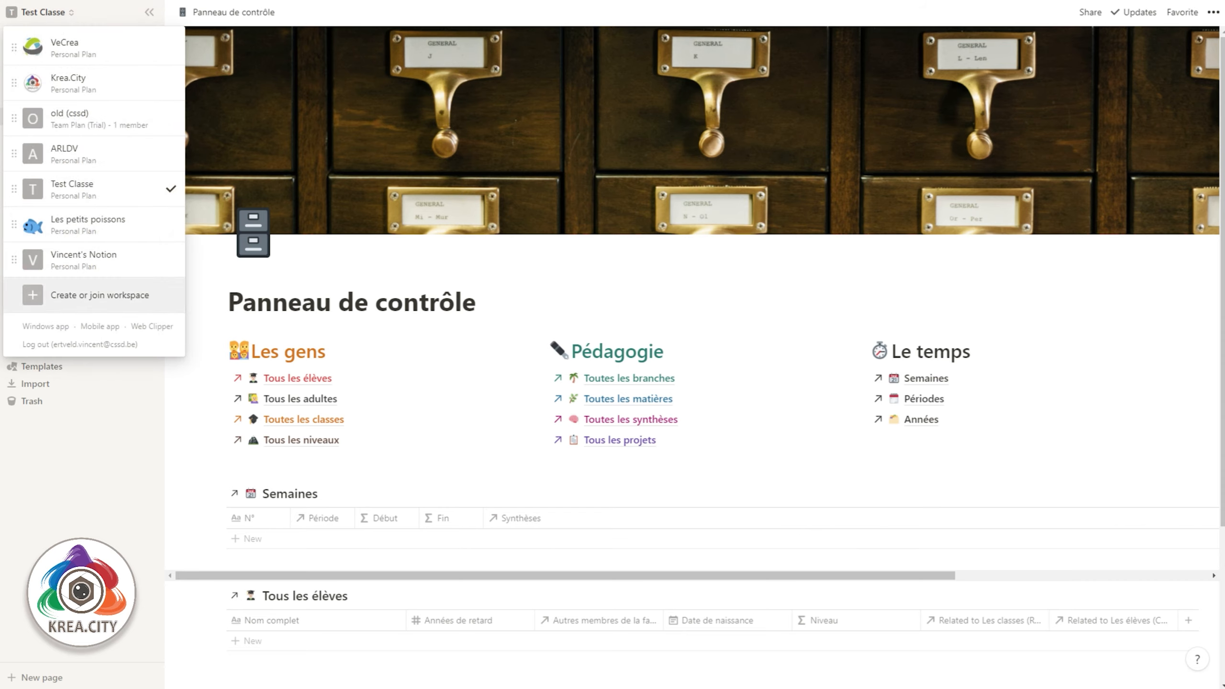
{"action": "left_click", "coordinate": [101, 294]}
{"action": "left_click", "coordinate": [535, 356]}
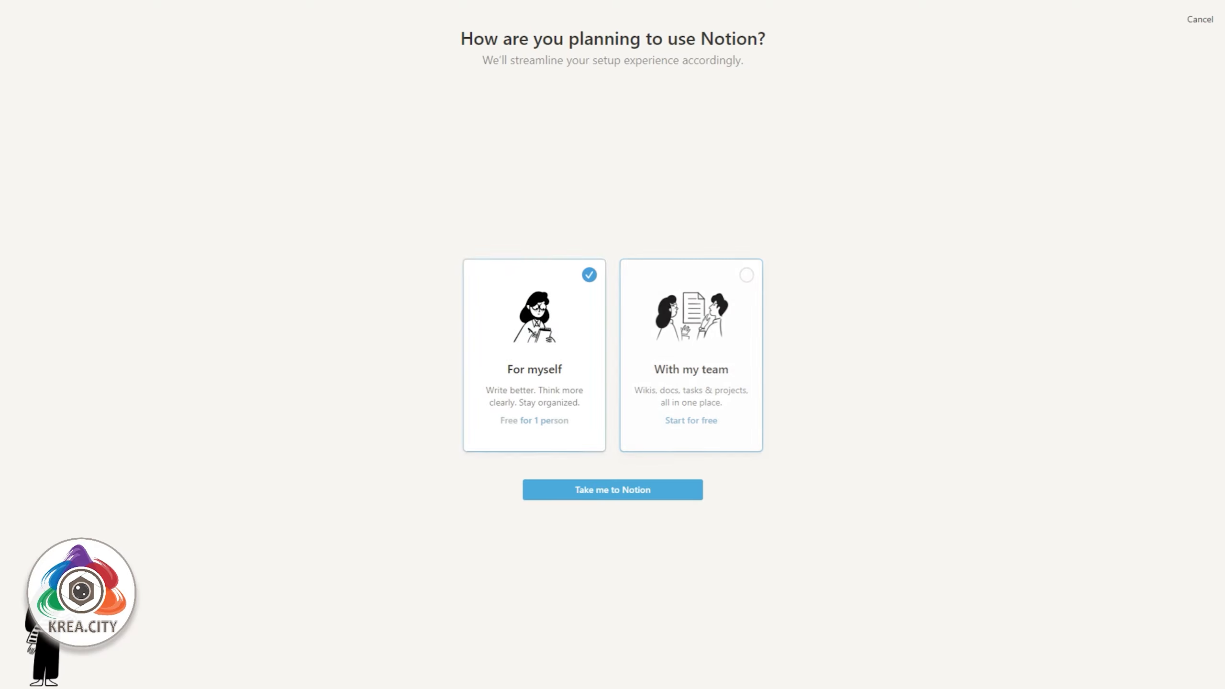
{"action": "left_click", "coordinate": [613, 490]}
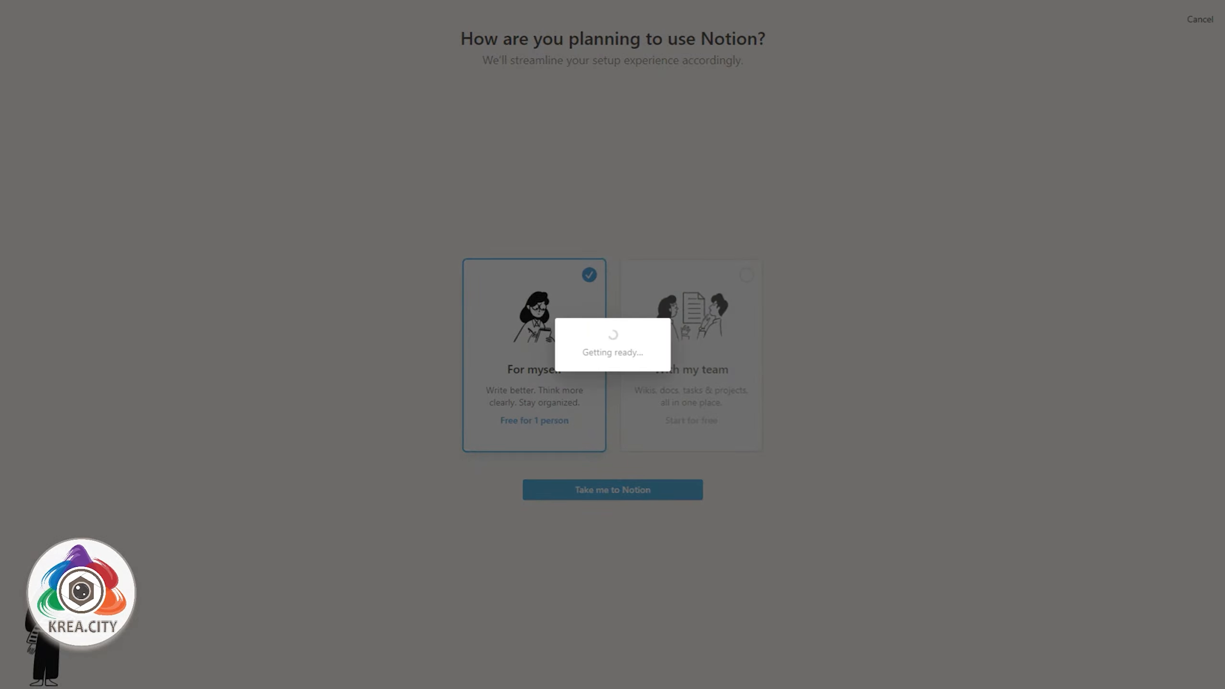
{"action": "left_click", "coordinate": [199, 179]}
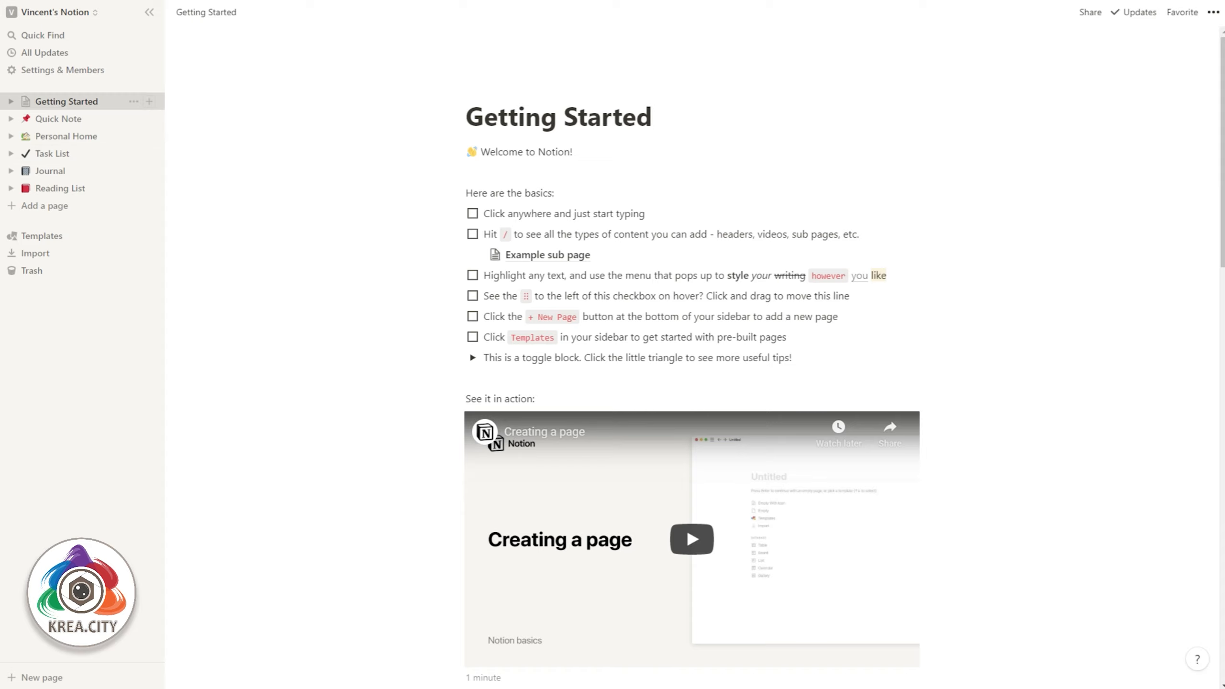
Move all the default starter pages, from Getting Started to Reading List, to the trash
{"action": "left_click_drag", "start_coordinate": [66, 101], "coordinate": [49, 270]}
{"action": "left_click_drag", "start_coordinate": [58, 102], "coordinate": [49, 236]}
{"action": "left_click_drag", "start_coordinate": [58, 101], "coordinate": [46, 218]}
{"action": "left_click_drag", "start_coordinate": [58, 102], "coordinate": [43, 201]}
{"action": "left_click_drag", "start_coordinate": [60, 102], "coordinate": [39, 184]}
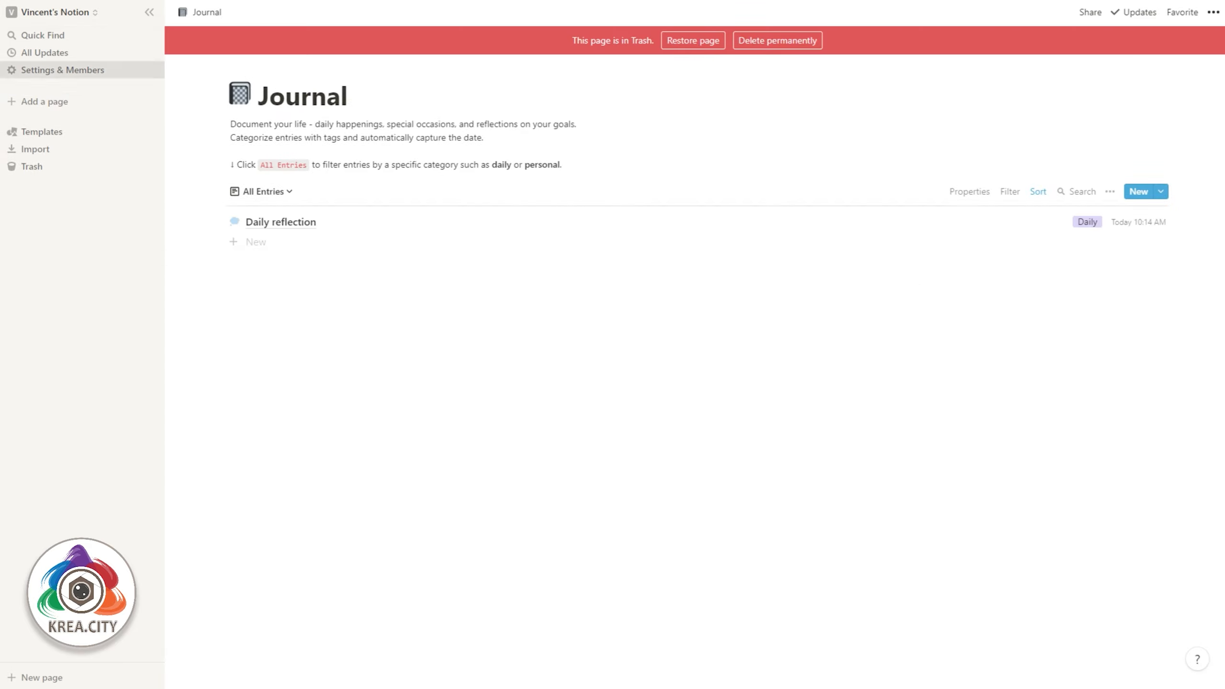
Rename the new workspace "Ze Classe" in its settings and save the change
{"action": "left_click", "coordinate": [63, 70]}
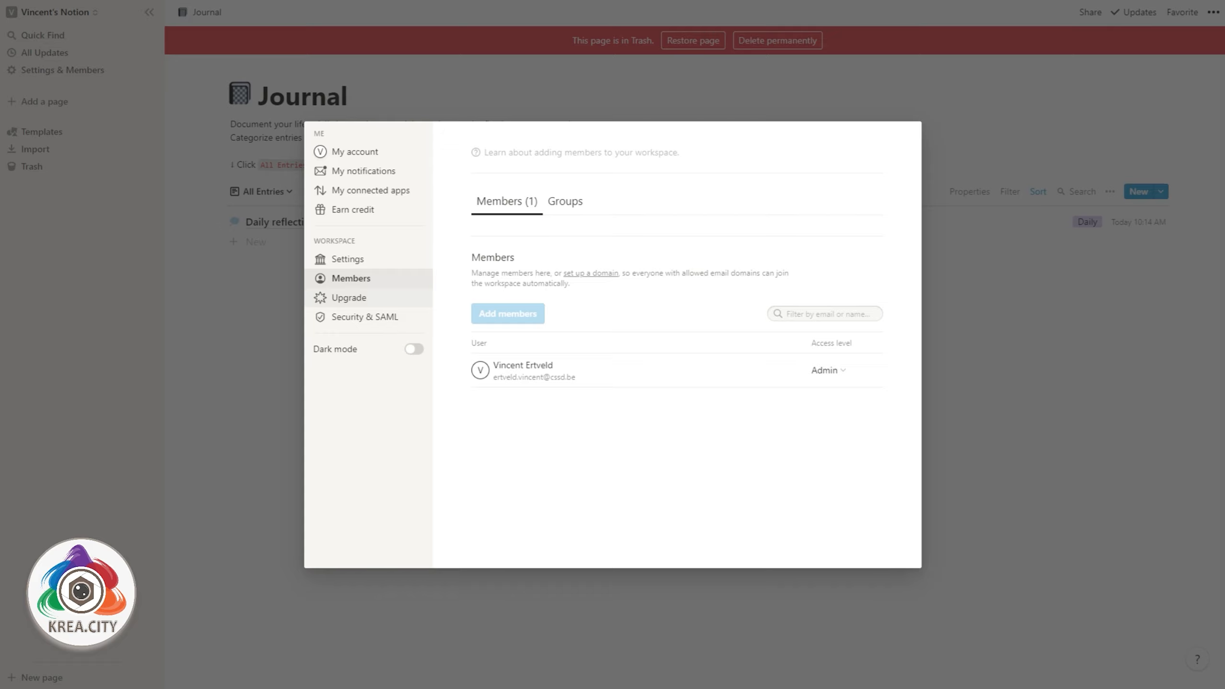
{"action": "left_click", "coordinate": [349, 259]}
{"action": "left_click_drag", "start_coordinate": [550, 174], "coordinate": [418, 172]}
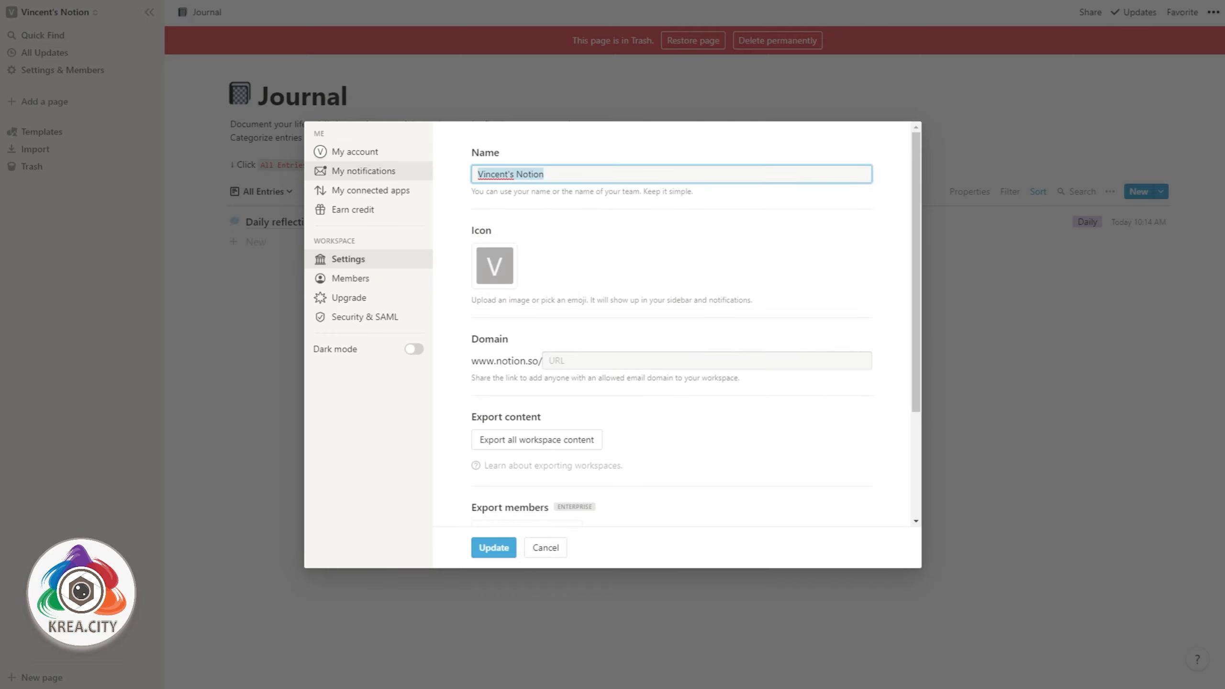
{"action": "type", "text": "Ze "}
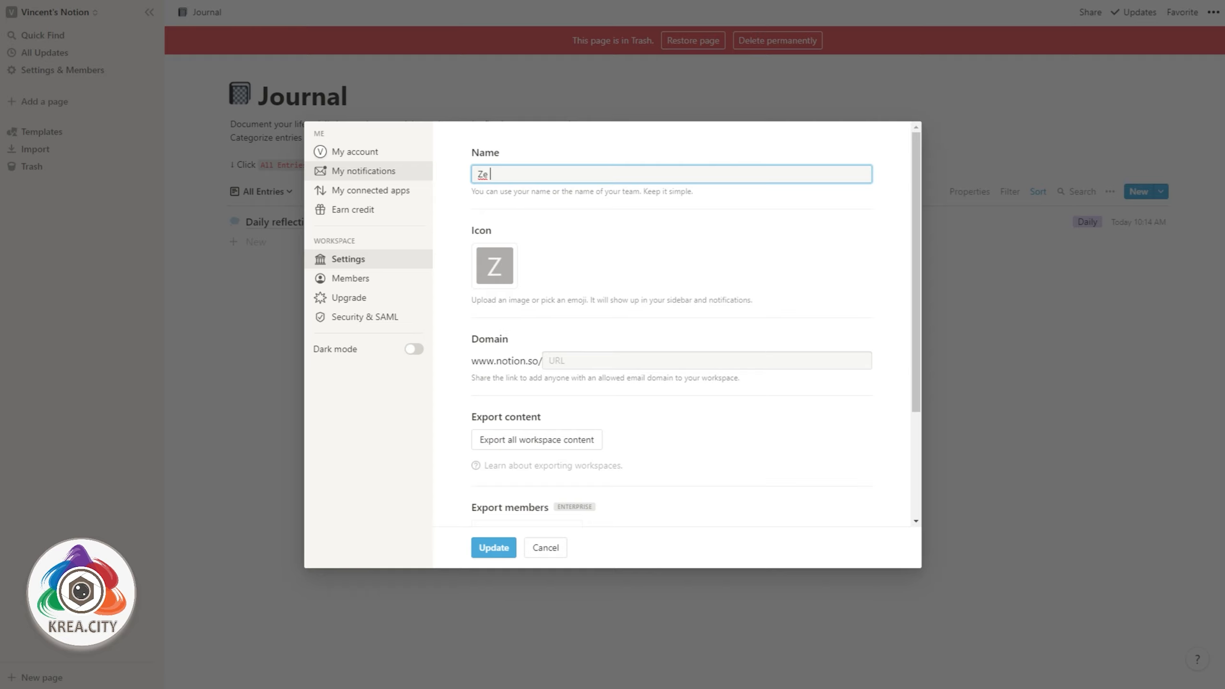
{"action": "type", "text": "Classe"}
{"action": "left_click", "coordinate": [493, 547]}
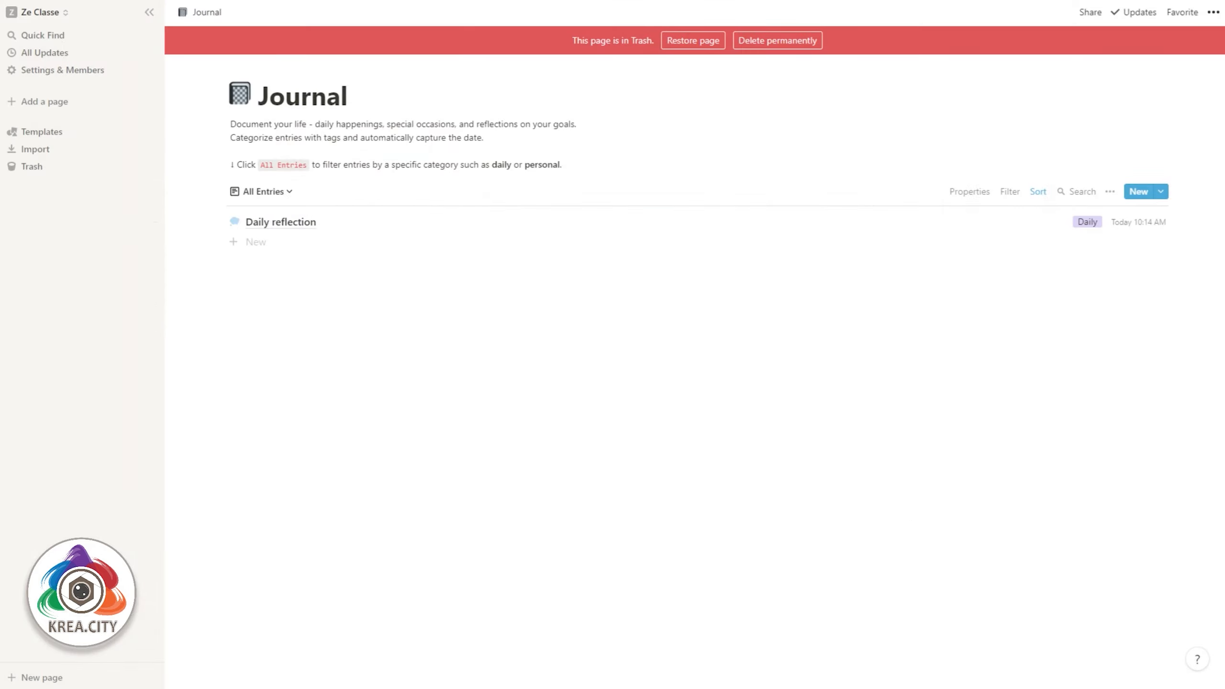
Add a page to the workspace and title it "Panneau de contrôle"
{"action": "left_click", "coordinate": [44, 102]}
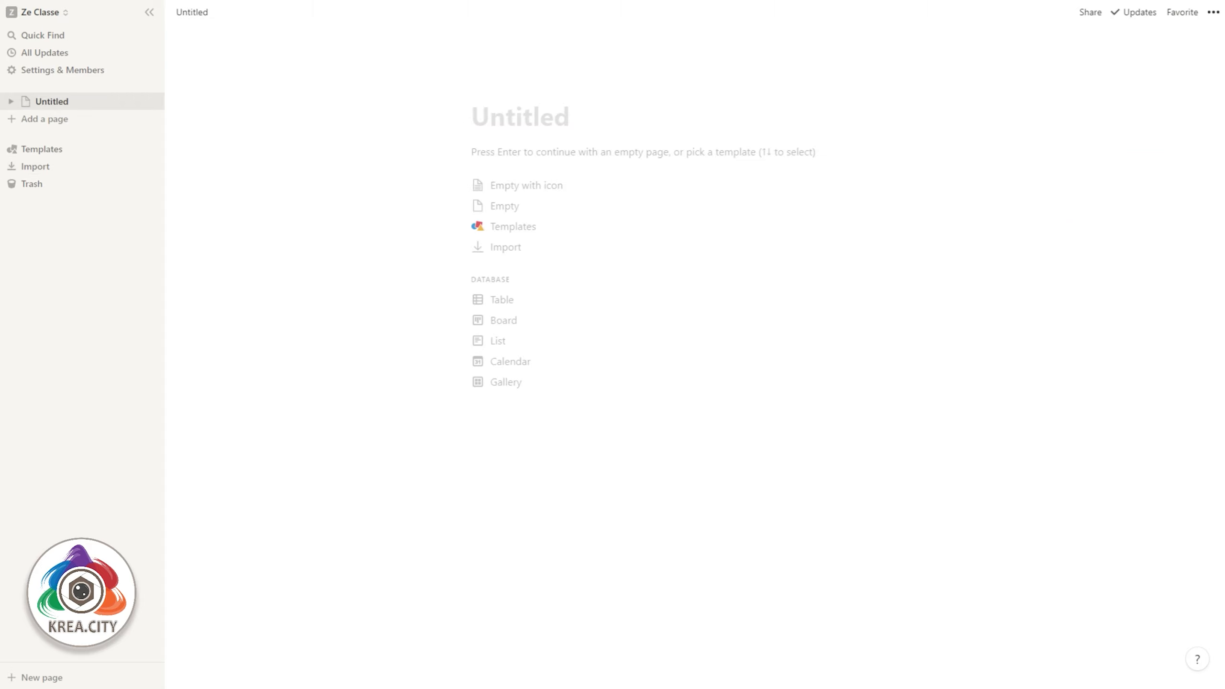
{"action": "type", "text": "Pa"}
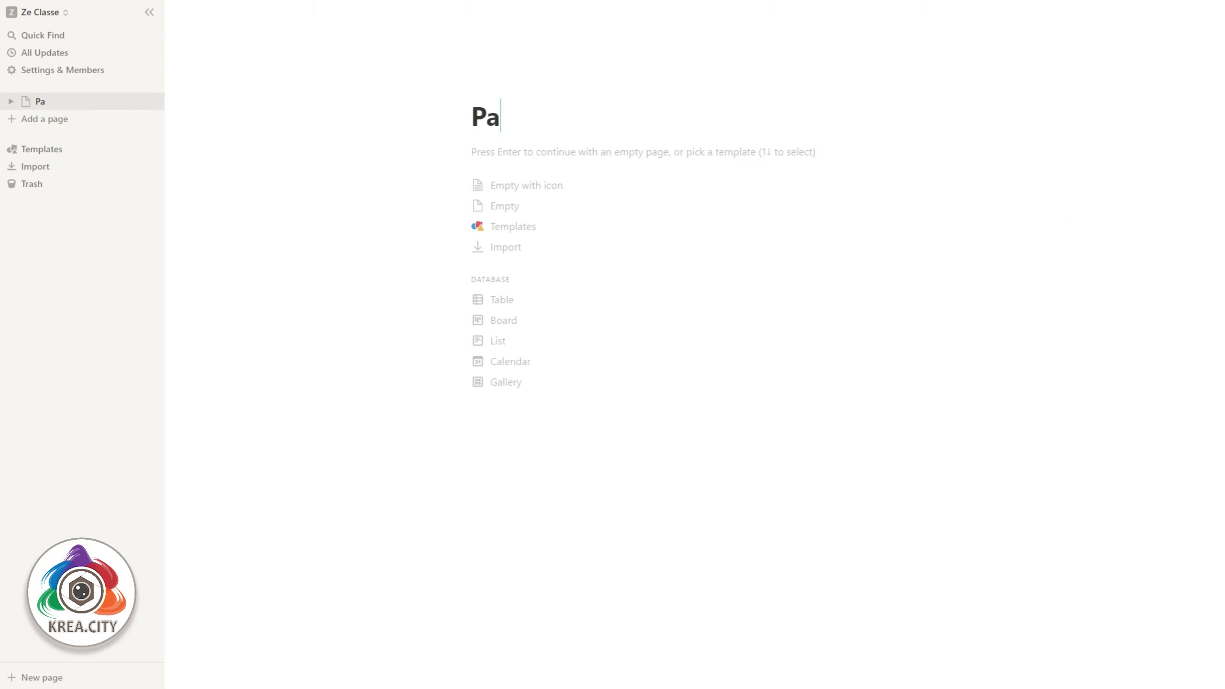
{"action": "type", "text": "nneau de copnt"}
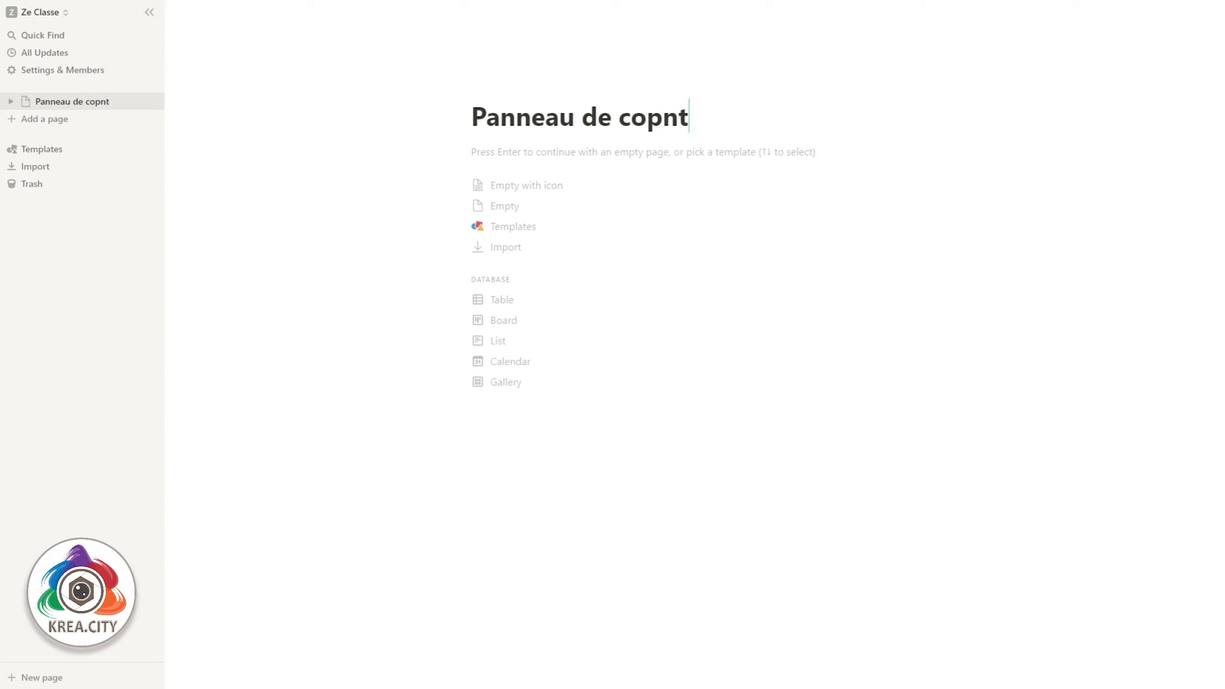
{"action": "key", "text": "BackSpace"}
{"action": "key", "text": "BackSpace"}
{"action": "key", "text": "BackSpace"}
{"action": "type", "text": "nc"}
{"action": "key", "text": "BackSpace"}
{"action": "type", "text": "trp"}
{"action": "key", "text": "BackSpace"}
{"action": "type", "text": "ôle"}
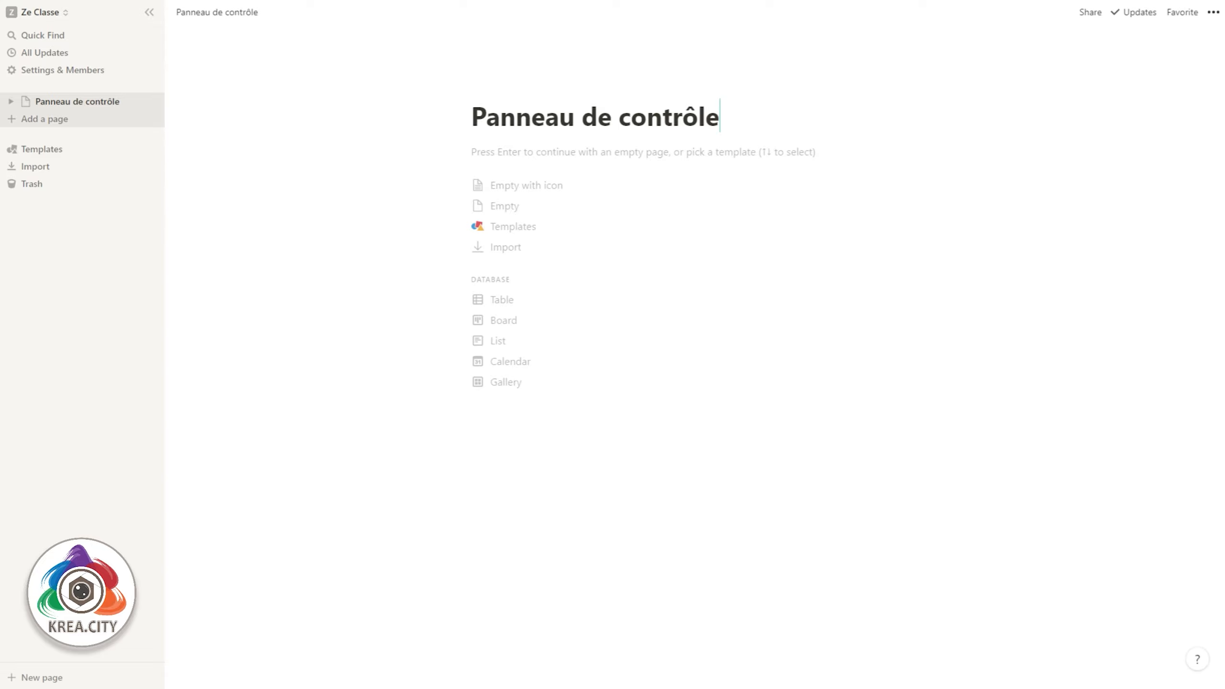
Add a page titled "Branches" and make it a table database
{"action": "left_click", "coordinate": [45, 118]}
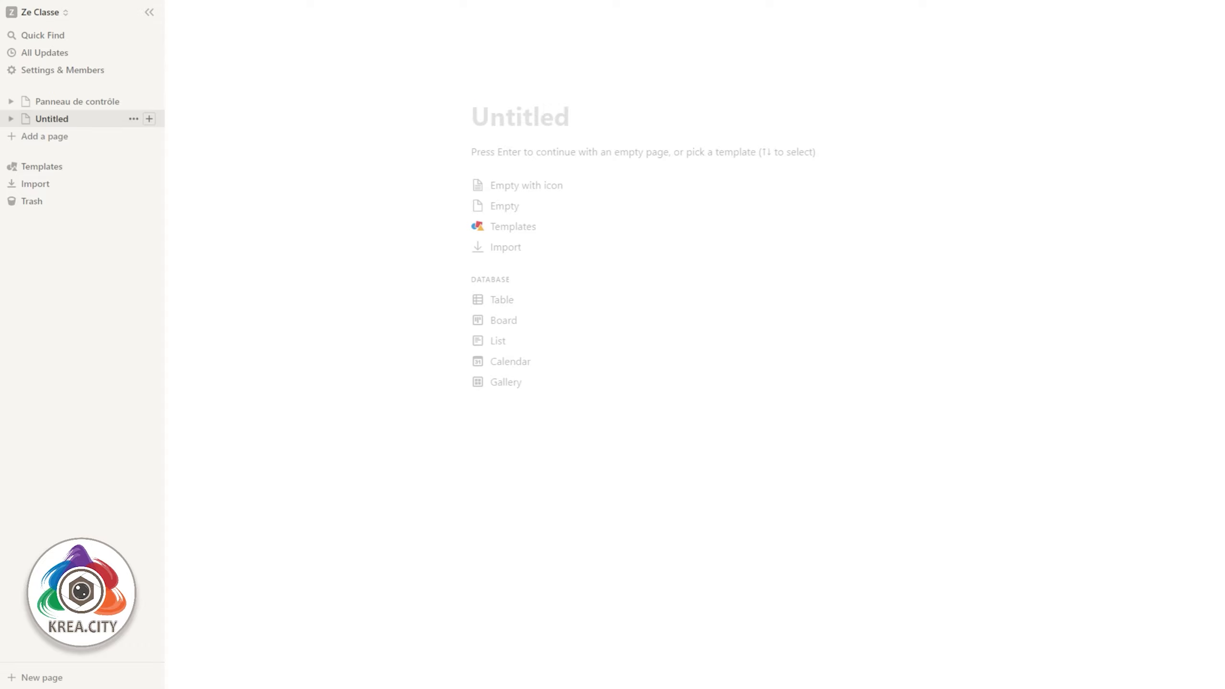
{"action": "type", "text": "Bracn"}
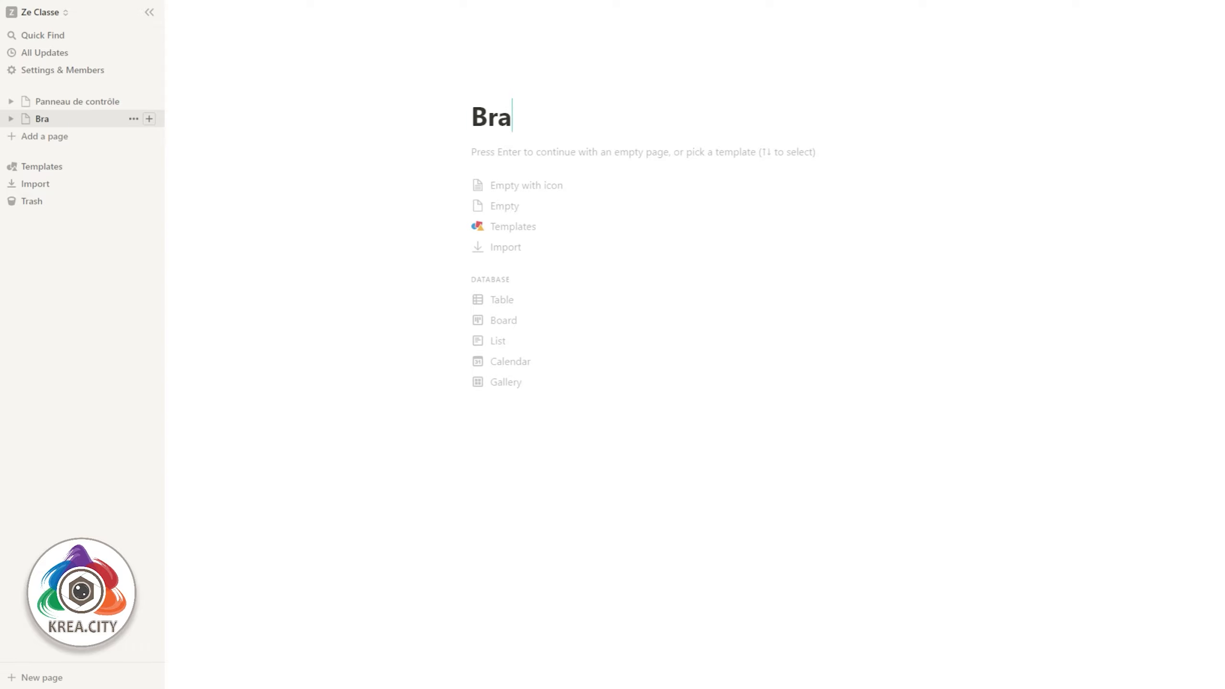
{"action": "key", "text": "BackSpace"}
{"action": "key", "text": "BackSpace"}
{"action": "type", "text": "nches"}
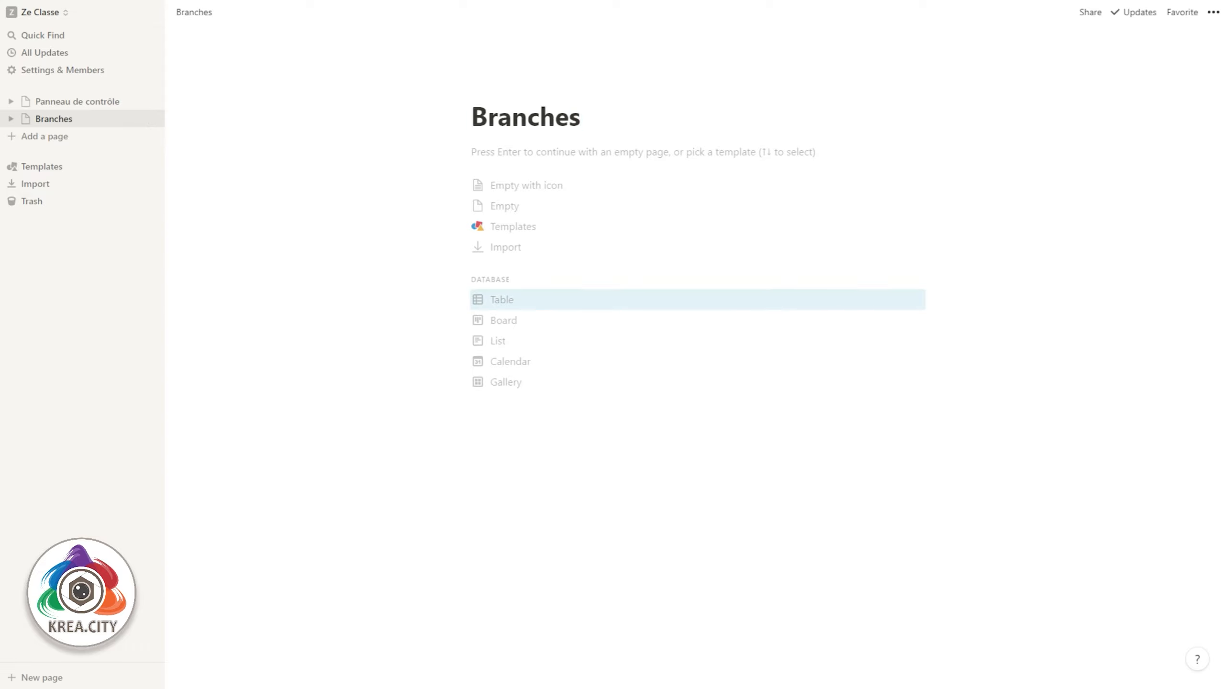
{"action": "left_click_drag", "start_coordinate": [477, 280], "coordinate": [511, 279]}
{"action": "left_click_drag", "start_coordinate": [469, 283], "coordinate": [530, 271]}
{"action": "left_click", "coordinate": [502, 300]}
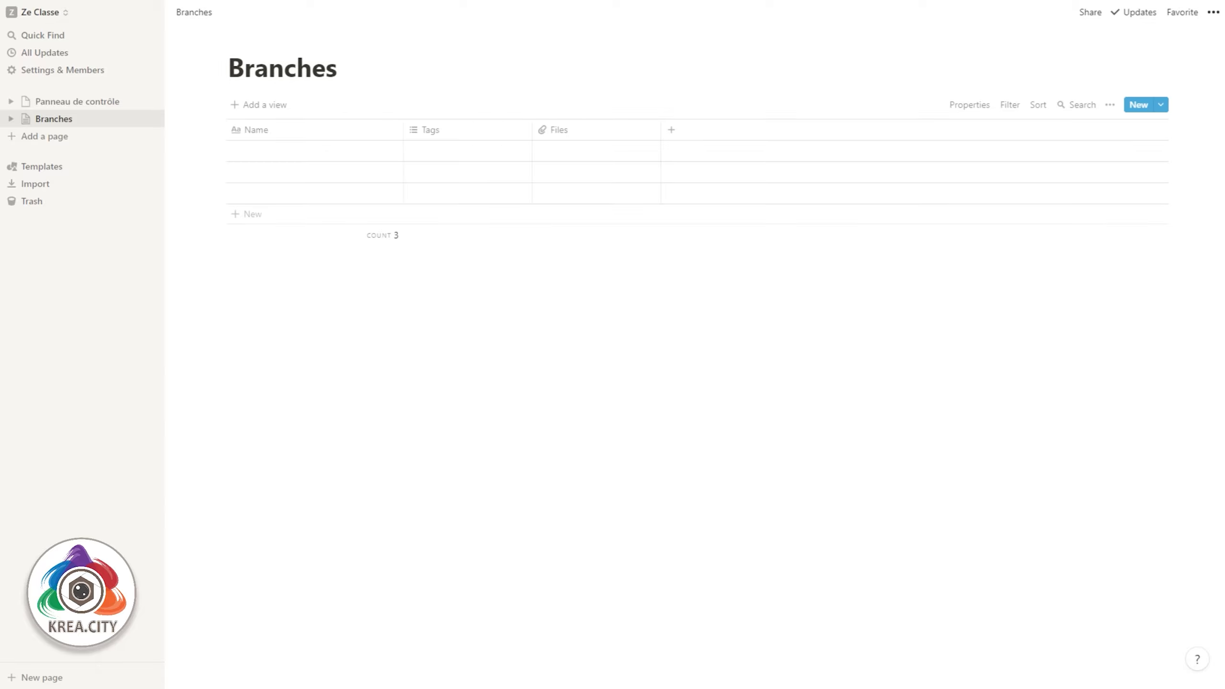
Add a page titled "Matières" and make it a table database
{"action": "left_click", "coordinate": [45, 136]}
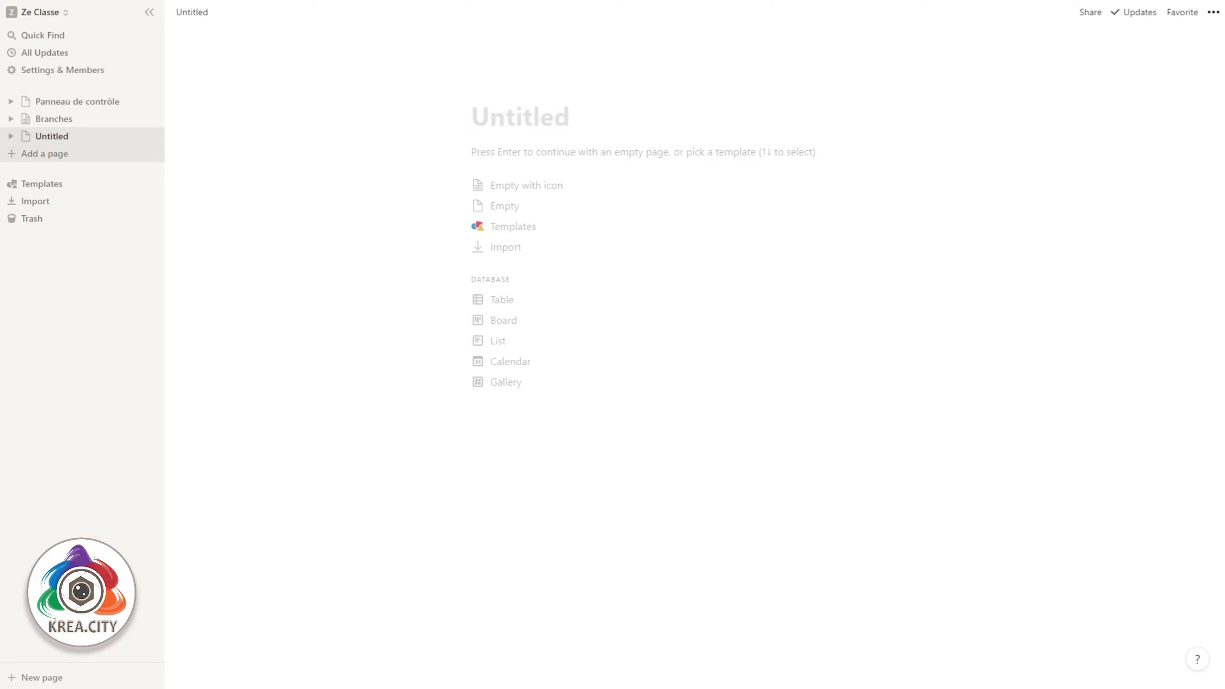
{"action": "type", "text": "M"}
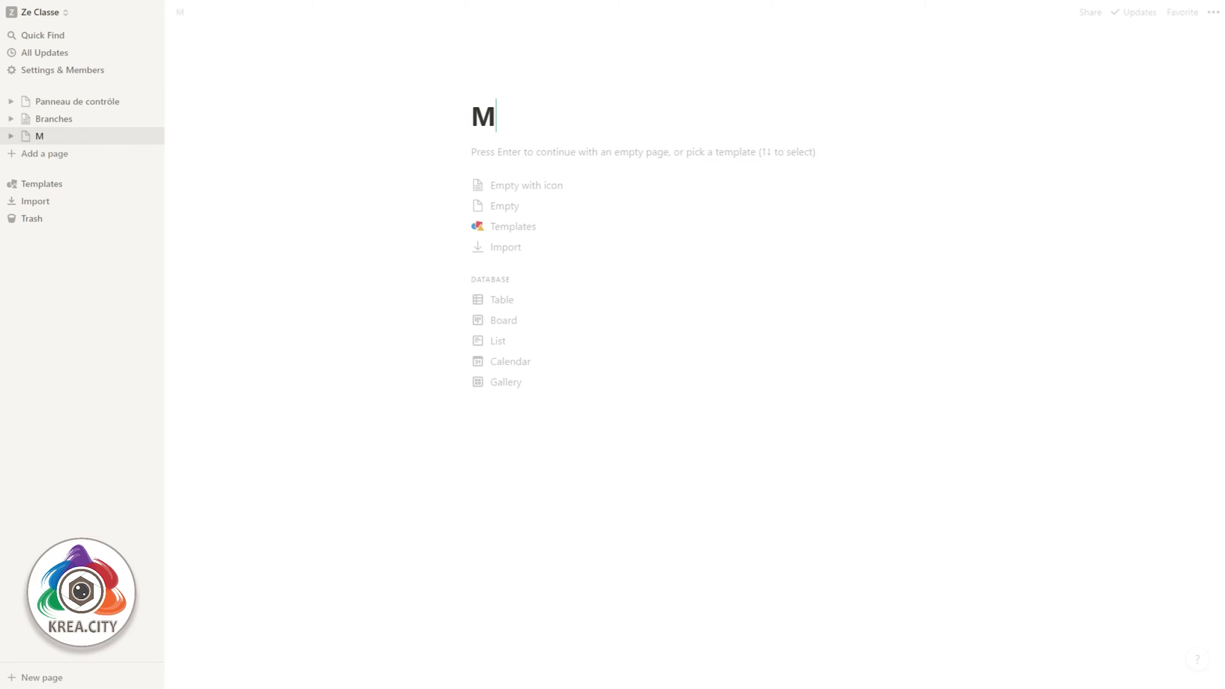
{"action": "type", "text": "atières"}
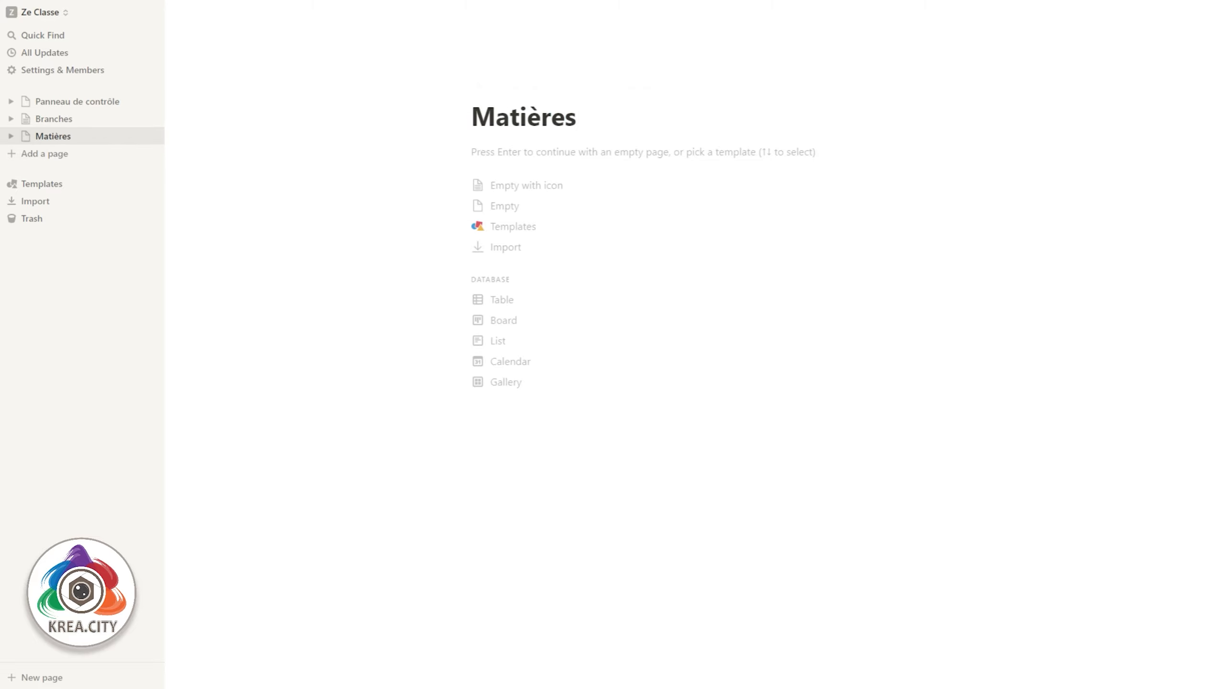
{"action": "left_click", "coordinate": [502, 299]}
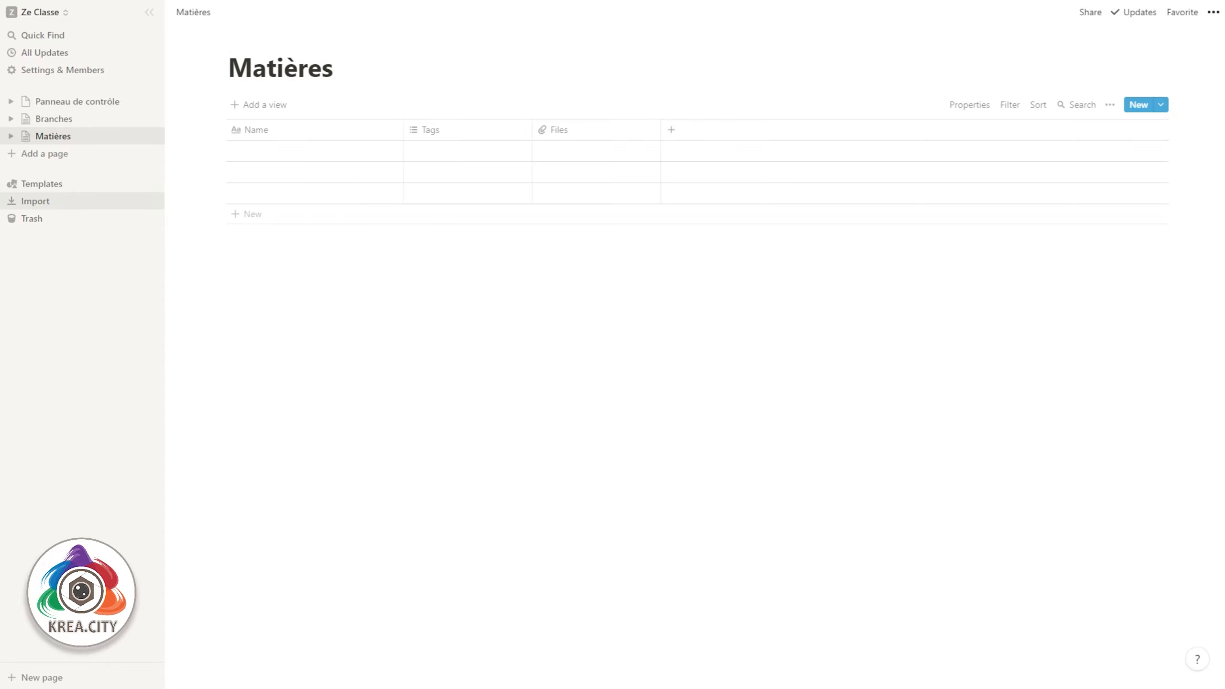
Add a page titled "Synthèses" and make it a table database
{"action": "left_click", "coordinate": [44, 153]}
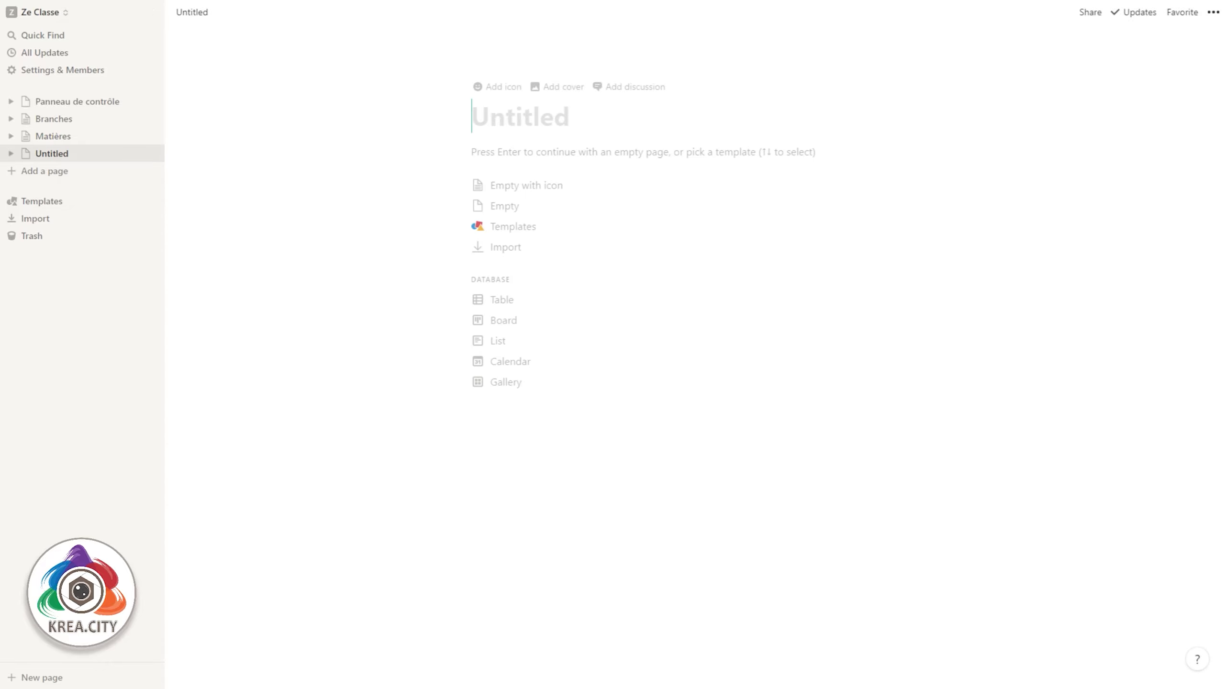
{"action": "type", "text": "Syn"}
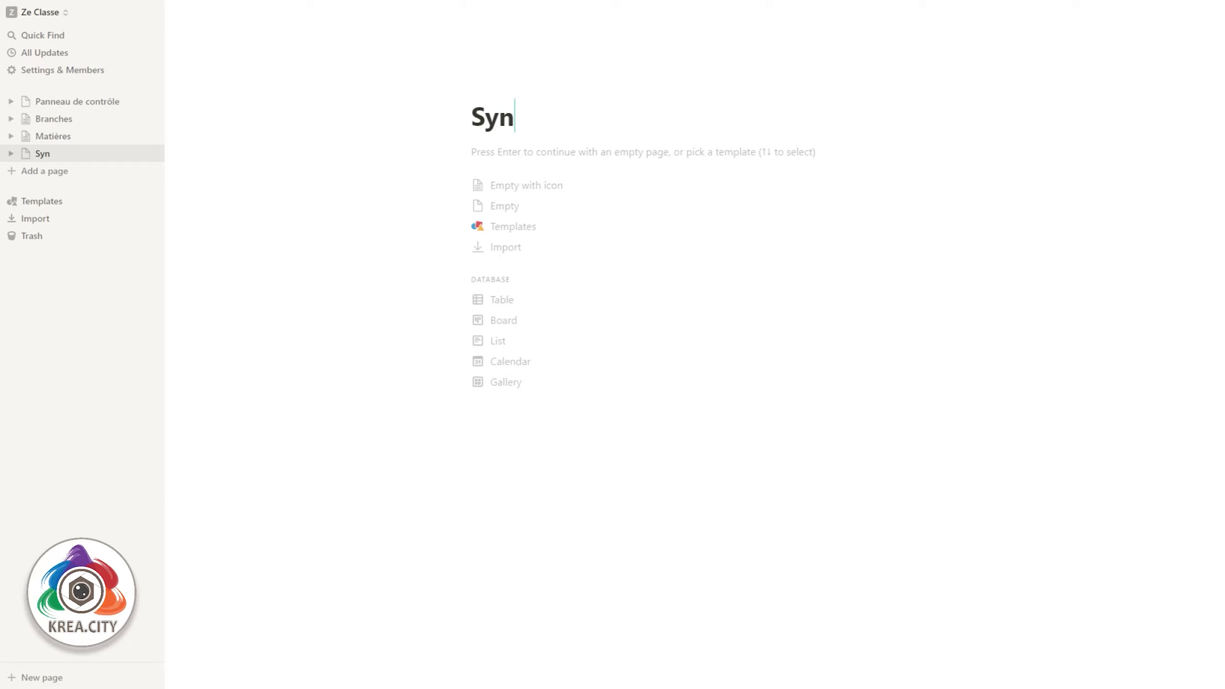
{"action": "type", "text": "thèses"}
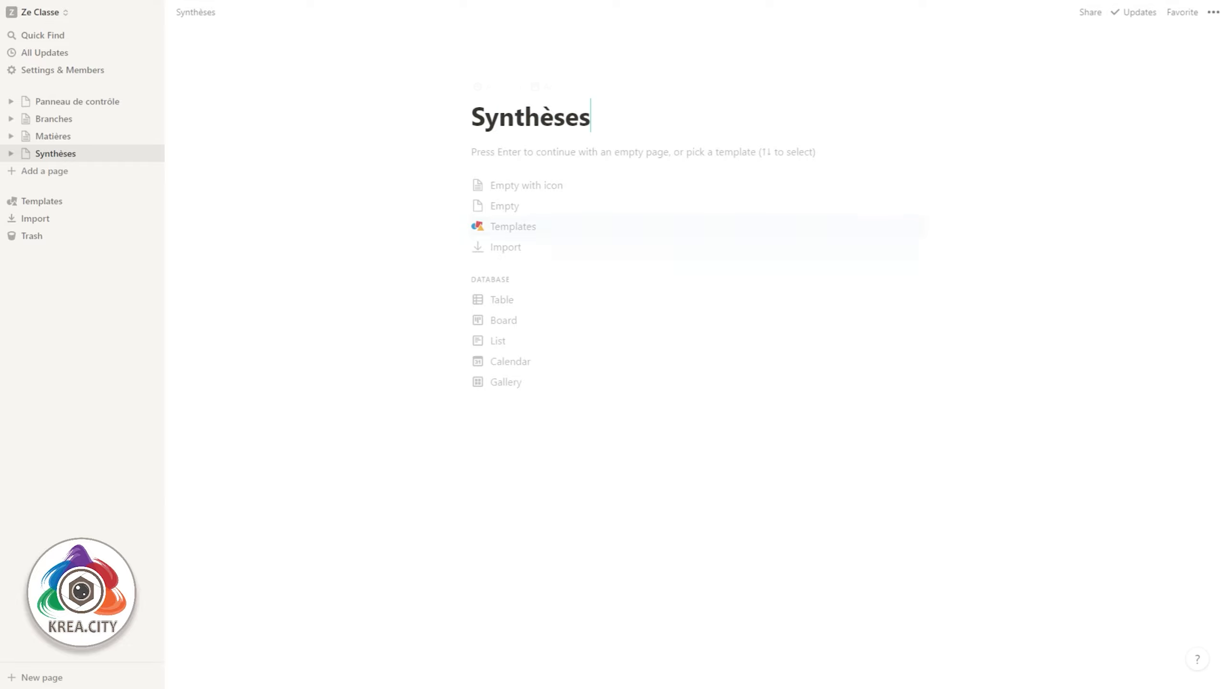
{"action": "left_click", "coordinate": [502, 299]}
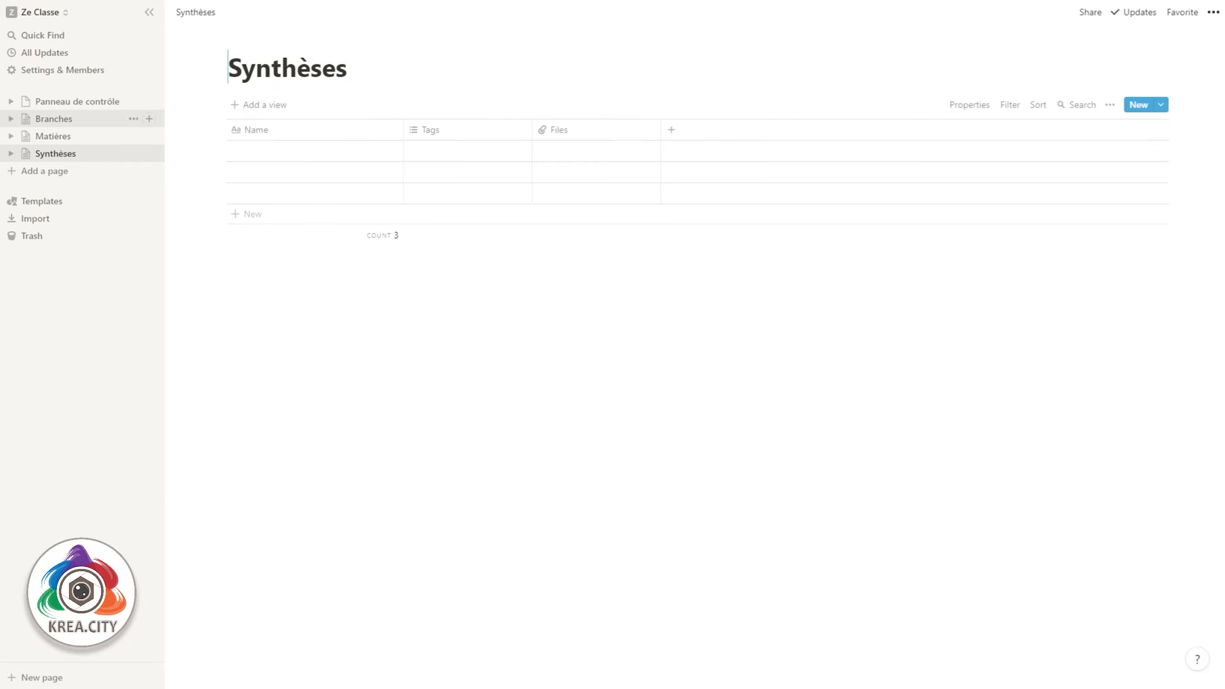
Start the Panneau de contrôle page as an empty page with a Heading 1 reading "Les gens"
{"action": "left_click", "coordinate": [77, 101]}
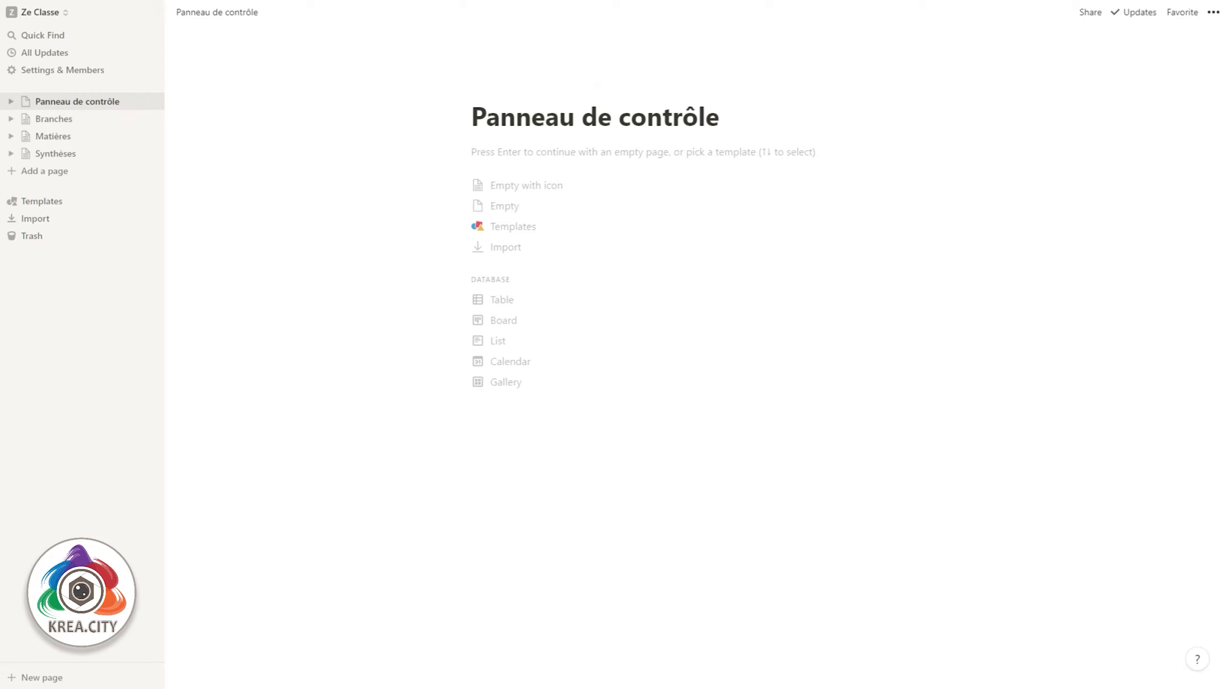
{"action": "key", "text": "Return"}
{"action": "type", "text": "/h1"}
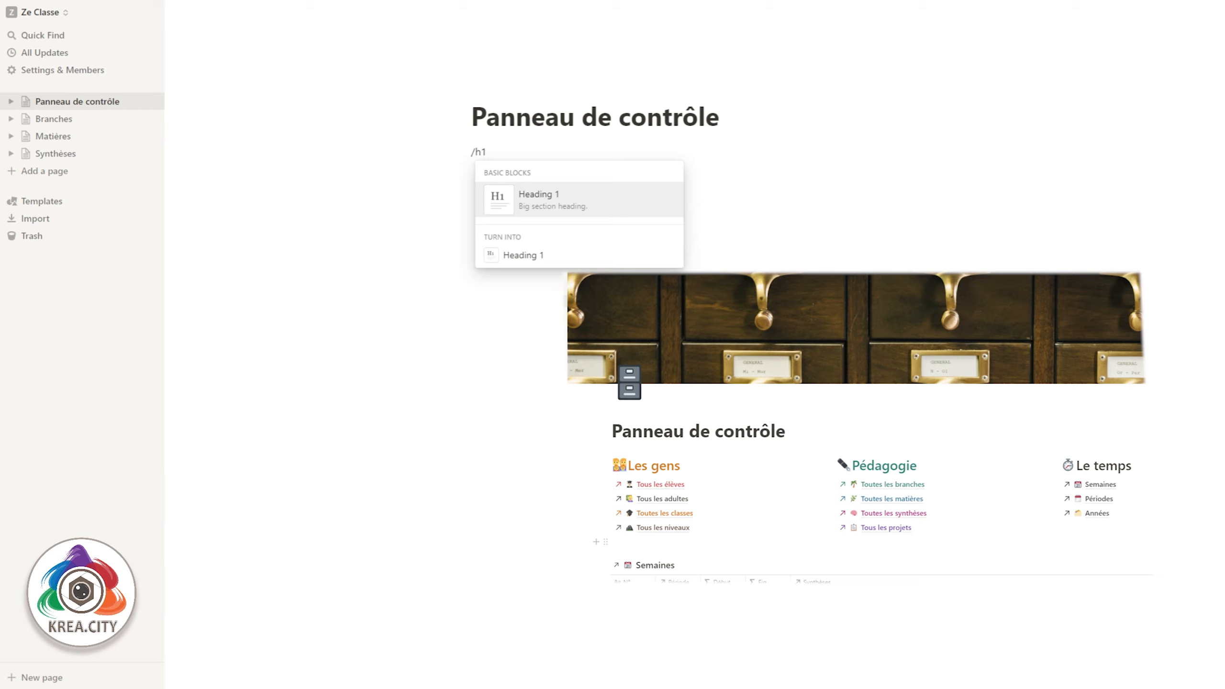
{"action": "key", "text": "Return"}
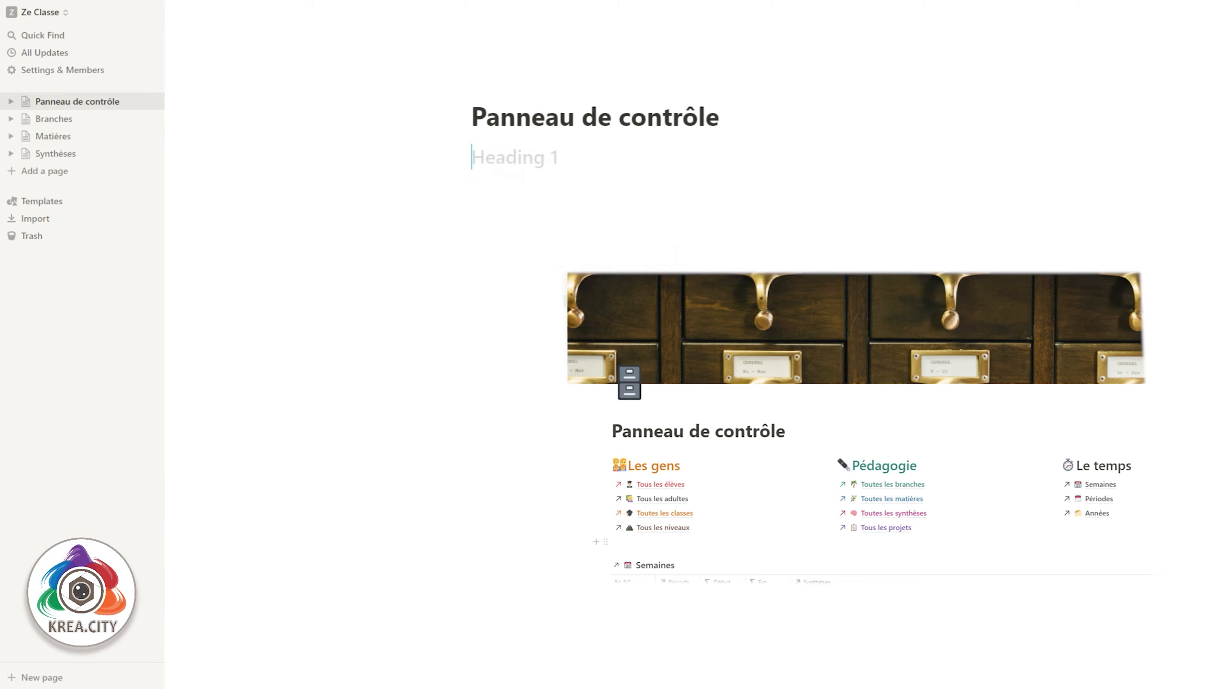
{"action": "type", "text": "Les gens"}
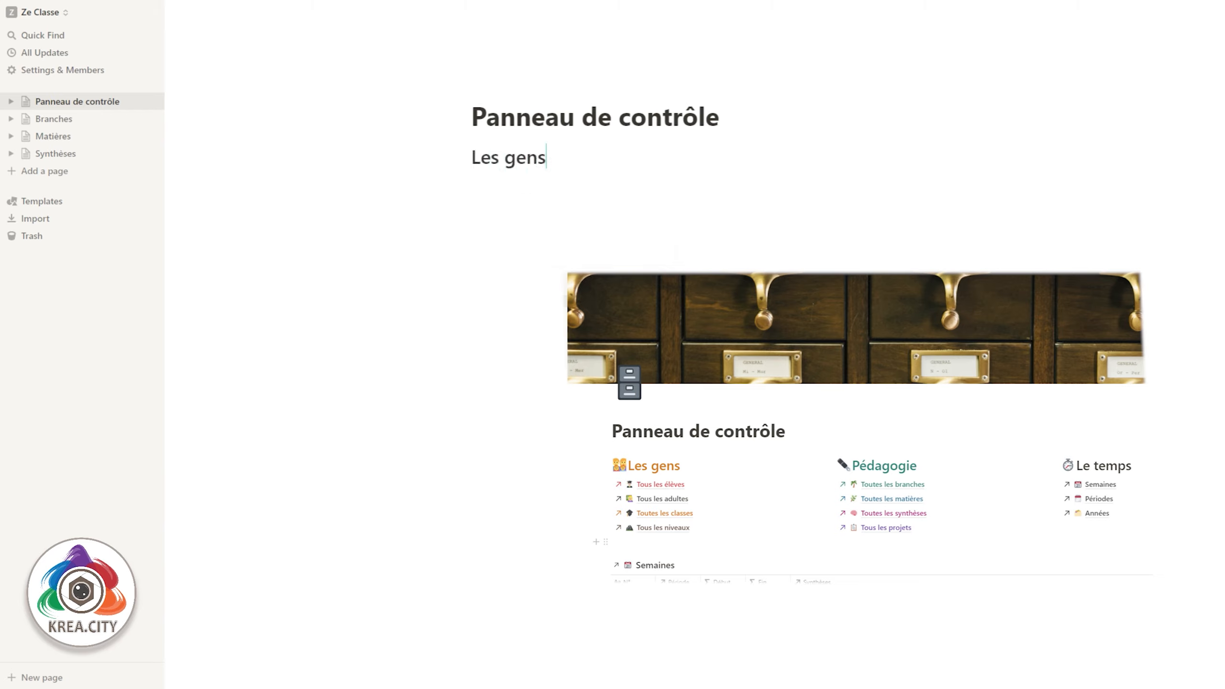
Add a Heading 1 reading "Pédagogie" below the "Les gens" heading
{"action": "key", "text": "Return"}
{"action": "type", "text": "/"}
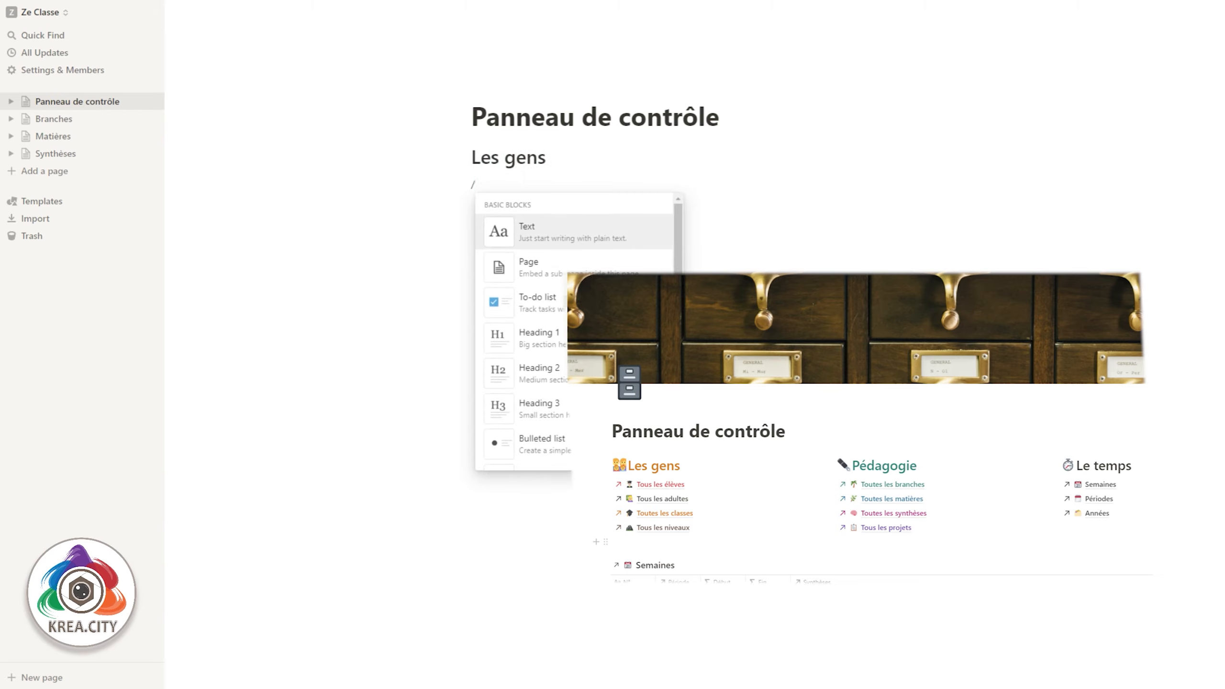
{"action": "type", "text": "h1"}
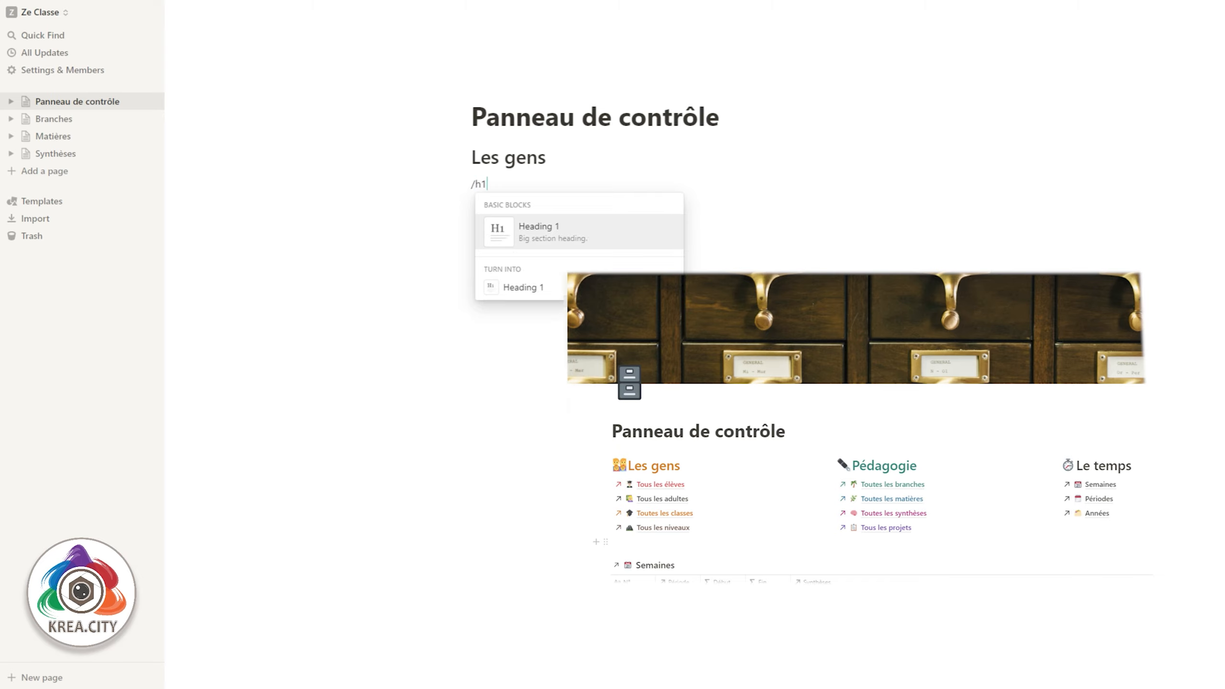
{"action": "key", "text": "Return"}
{"action": "type", "text": "Pédagogie"}
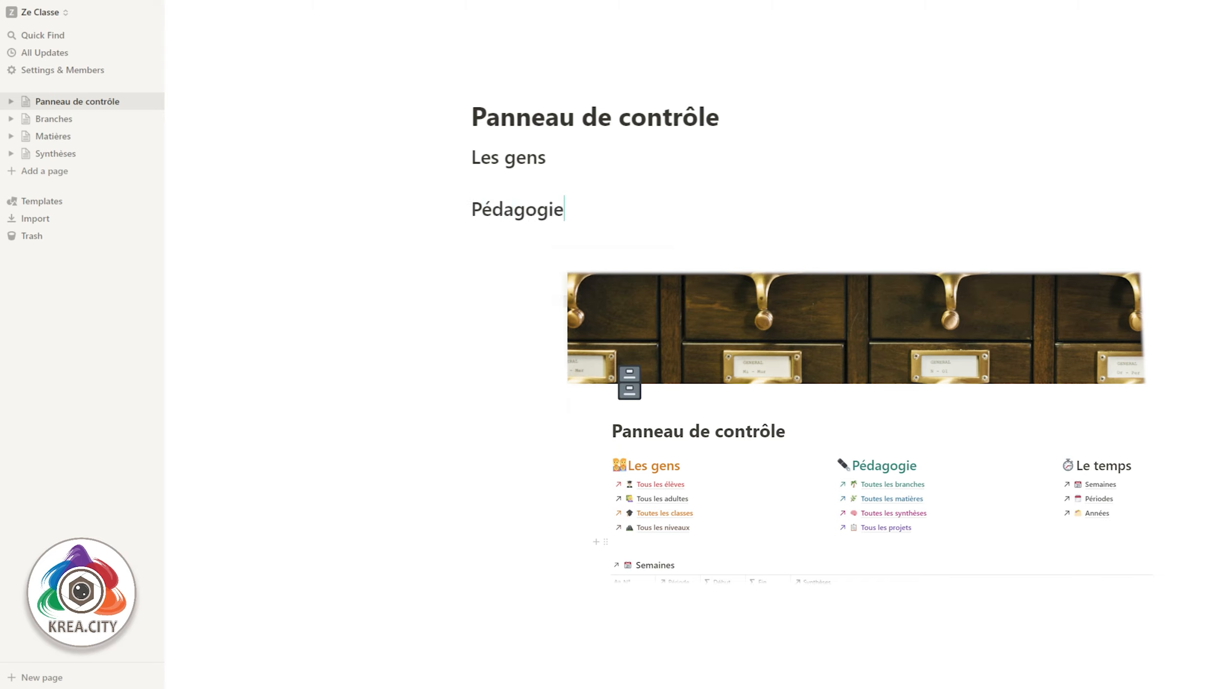
Add a Heading 1 reading "Gestion du temps" below the "Pédagogie" heading
{"action": "key", "text": "Return"}
{"action": "type", "text": "/h1"}
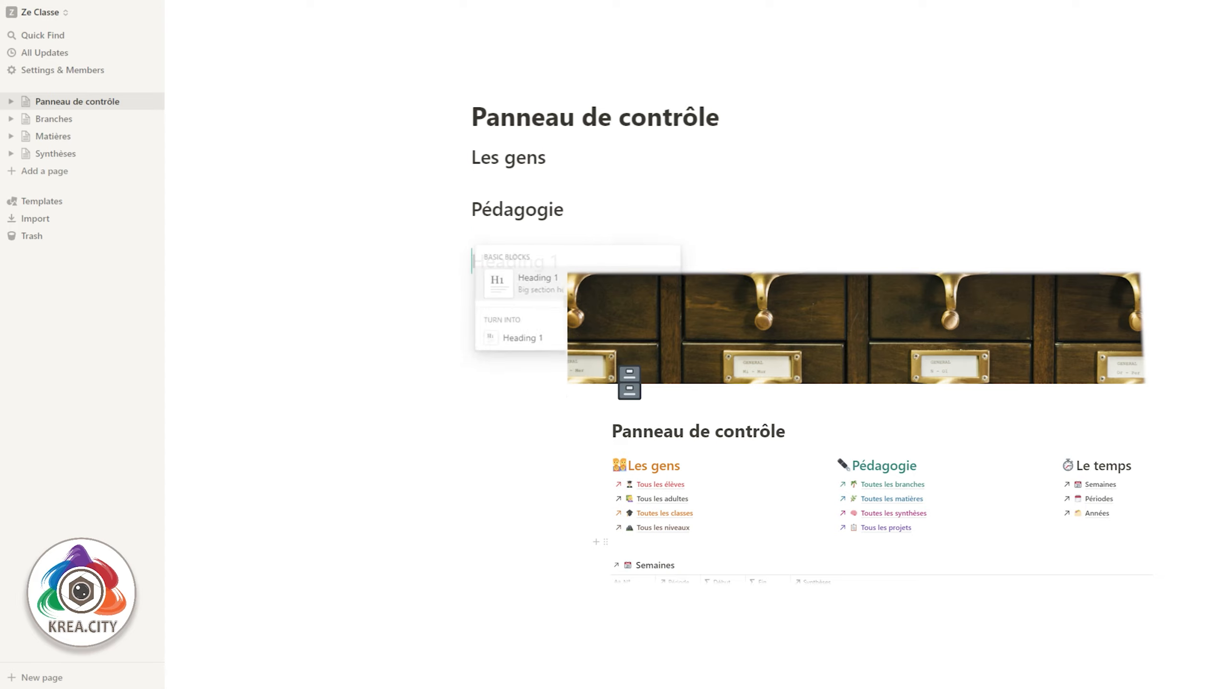
{"action": "key", "text": "Return"}
{"action": "type", "text": "Gz"}
{"action": "key", "text": "BackSpace"}
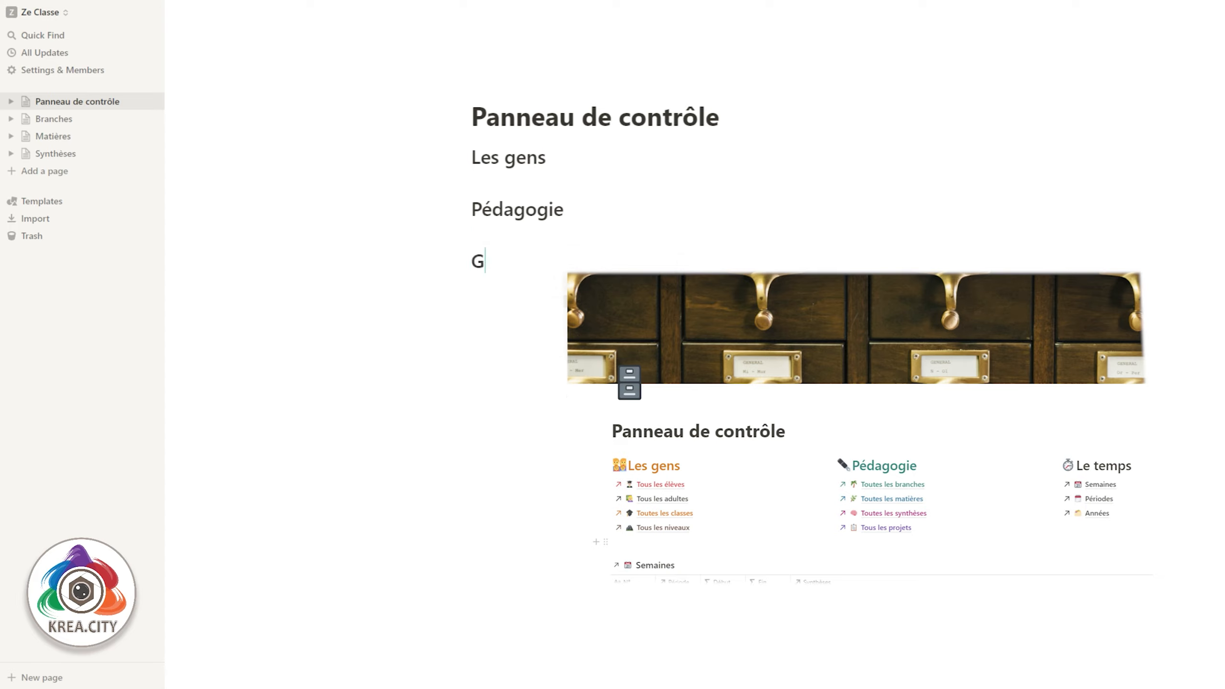
{"action": "type", "text": "estion du temps"}
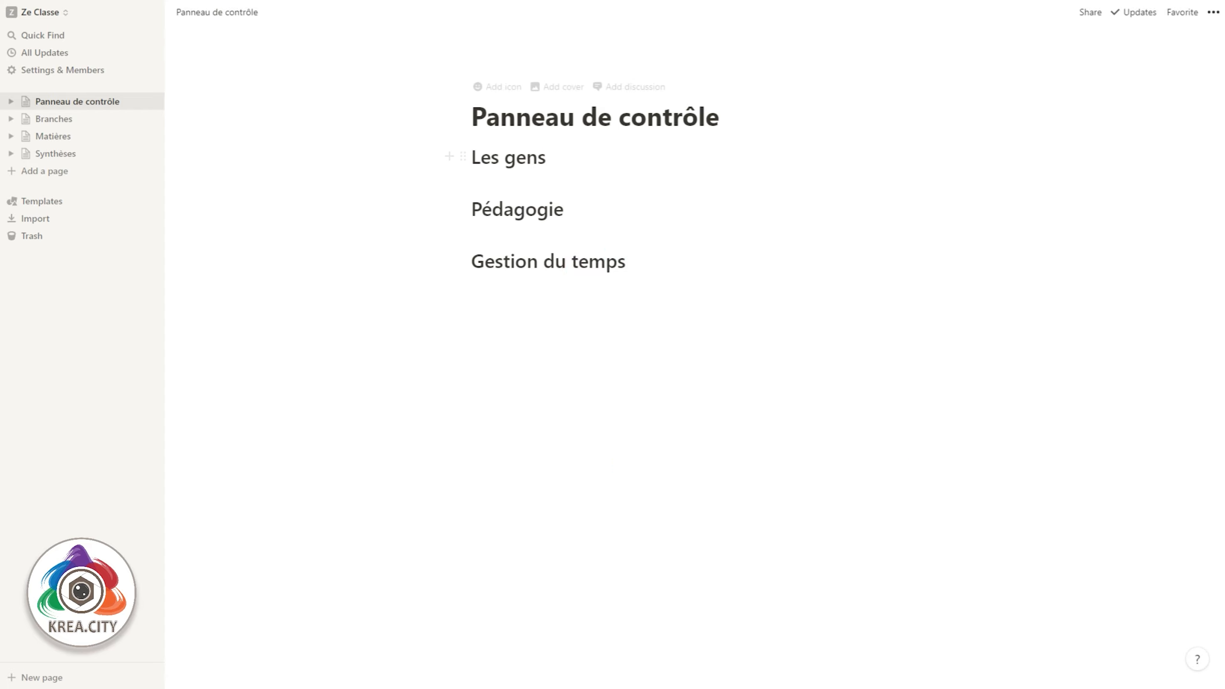
Turn on small text and full width for the Panneau de contrôle page
{"action": "left_click", "coordinate": [720, 116]}
{"action": "left_click", "coordinate": [1213, 12]}
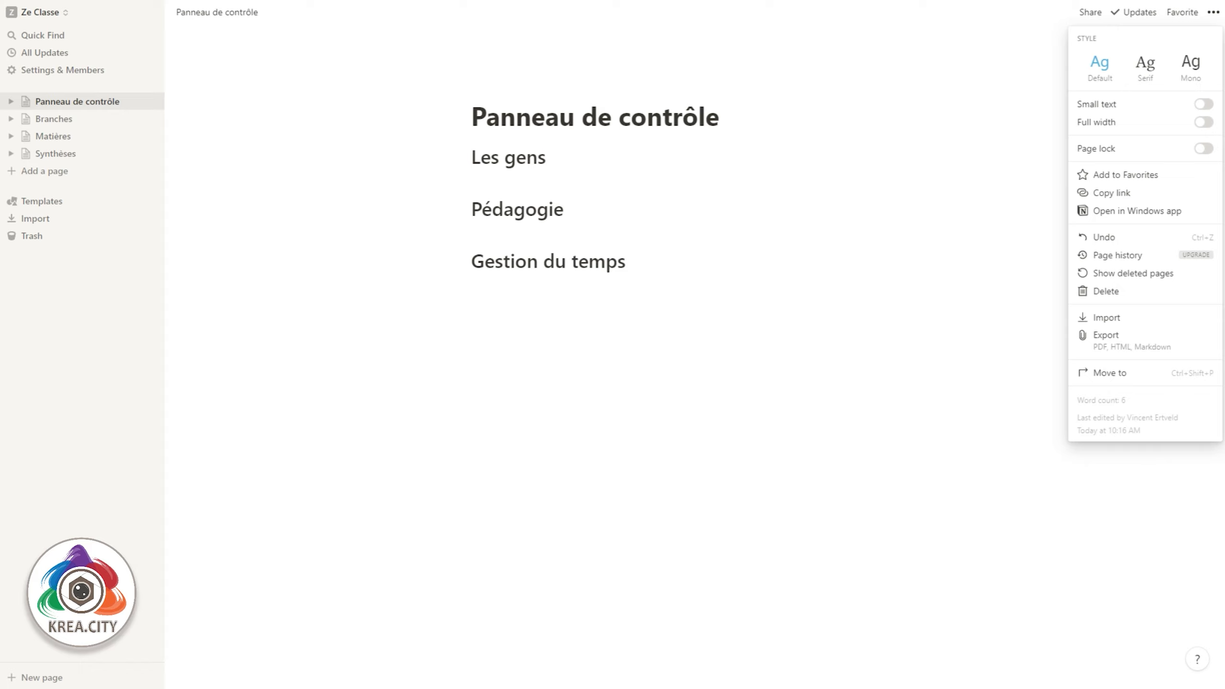
{"action": "left_click", "coordinate": [1204, 103]}
{"action": "left_click", "coordinate": [1203, 122]}
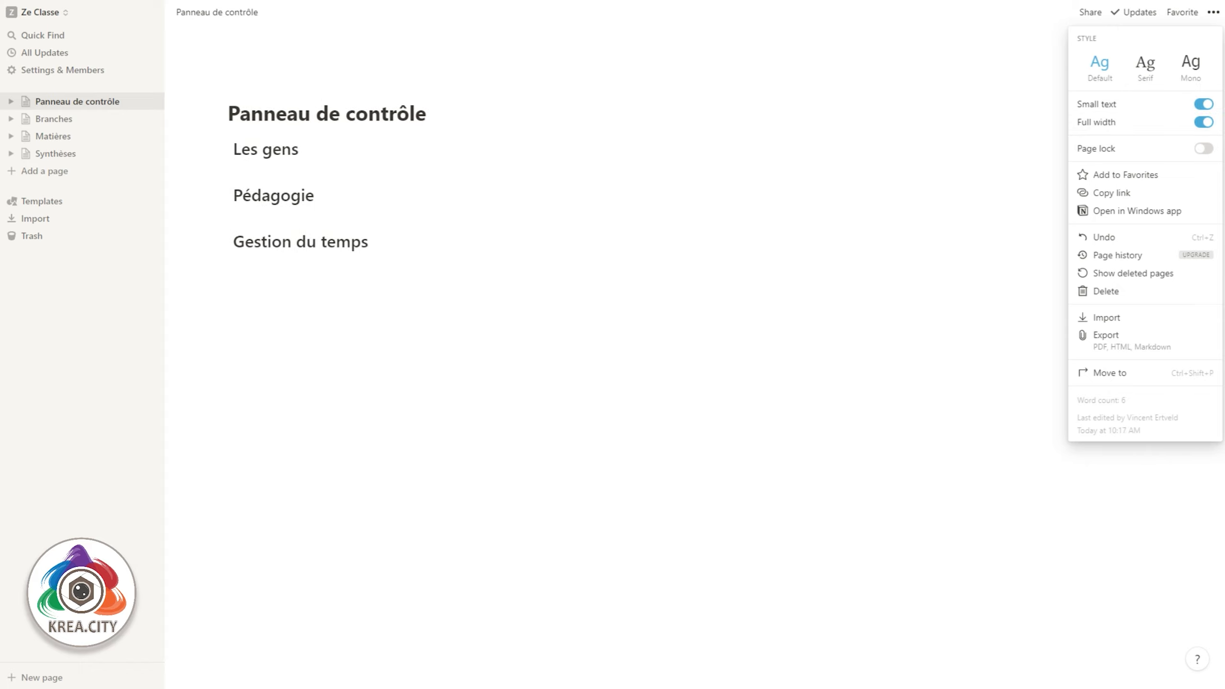
{"action": "key", "text": "Escape"}
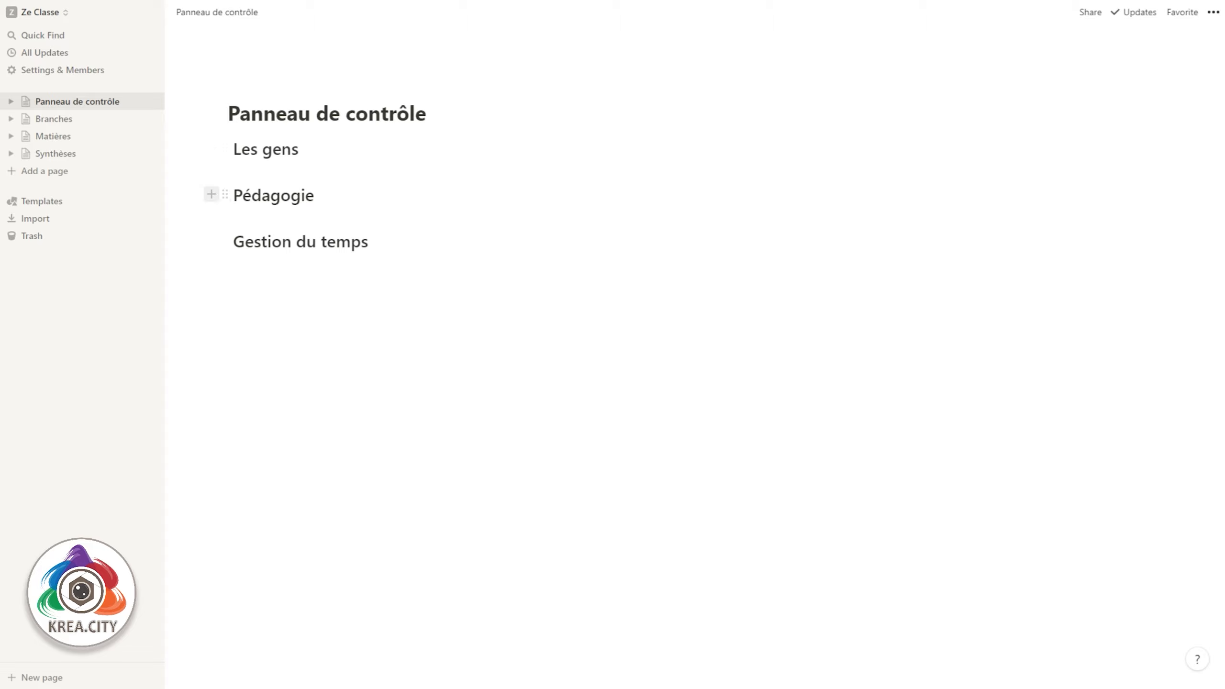
Arrange the Les gens, Pédagogie and Gestion du temps headings side by side in three columns
{"action": "left_click", "coordinate": [225, 194]}
{"action": "left_click_drag", "start_coordinate": [225, 194], "coordinate": [1170, 164]}
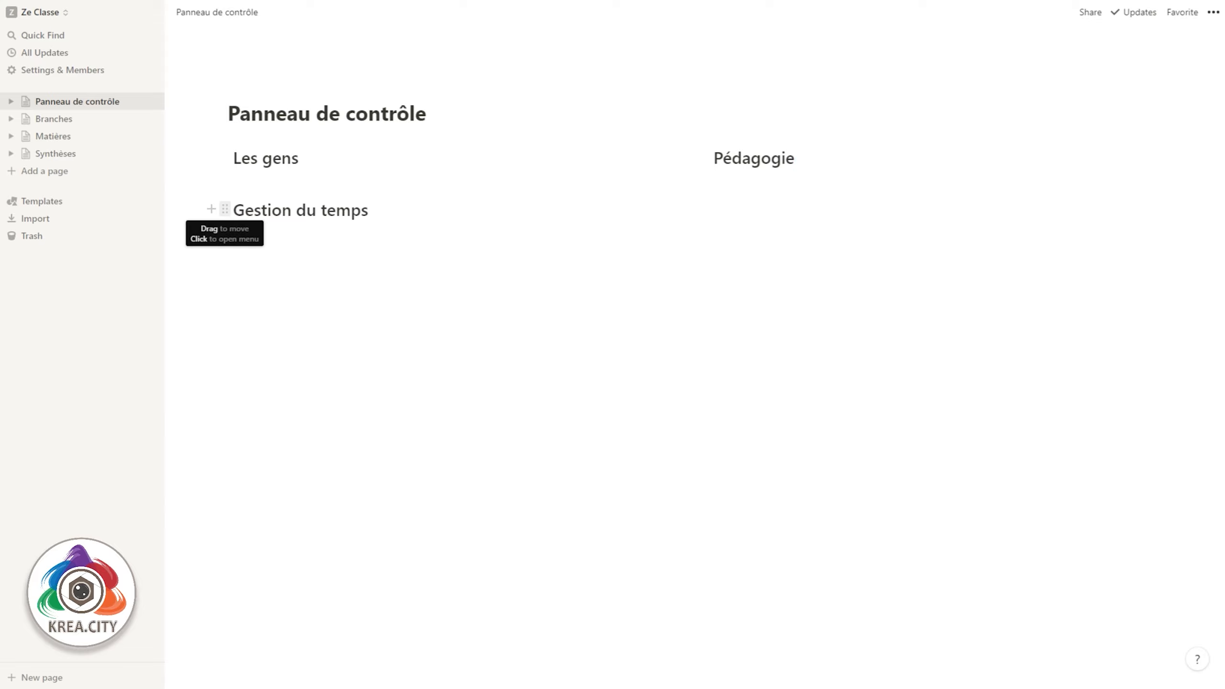
{"action": "left_click_drag", "start_coordinate": [224, 209], "coordinate": [1172, 164]}
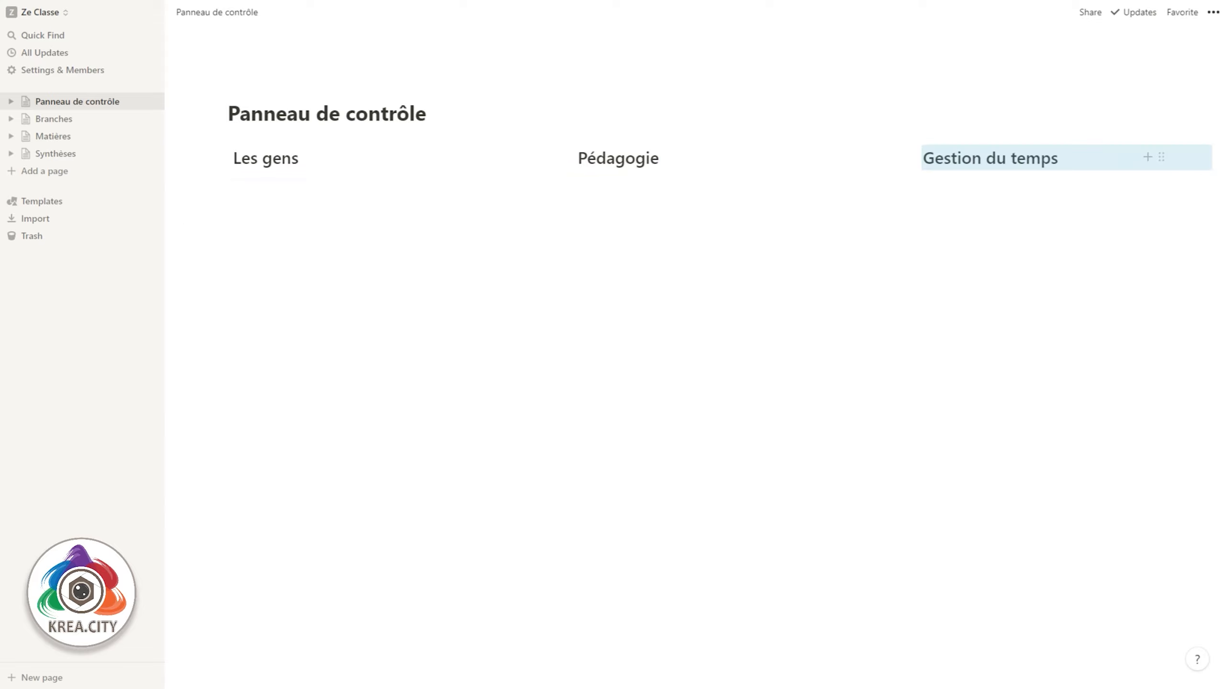
{"action": "left_click", "coordinate": [562, 183]}
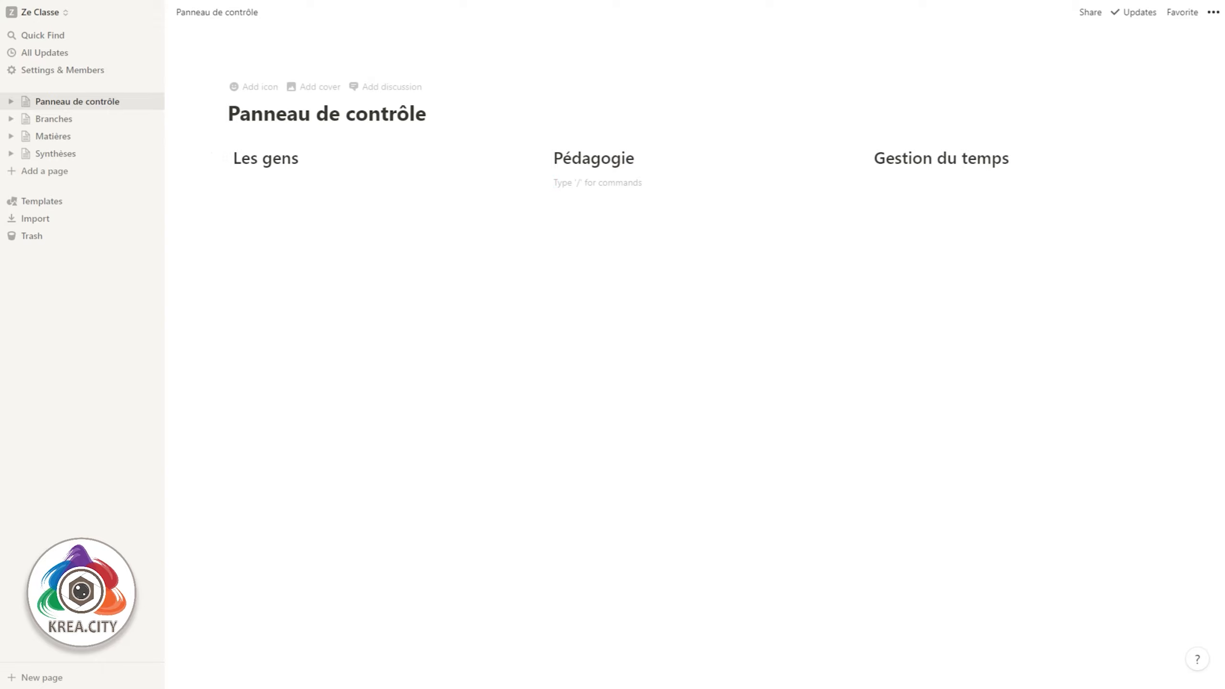
Give the Les gens heading a blue background
{"action": "left_click", "coordinate": [225, 157]}
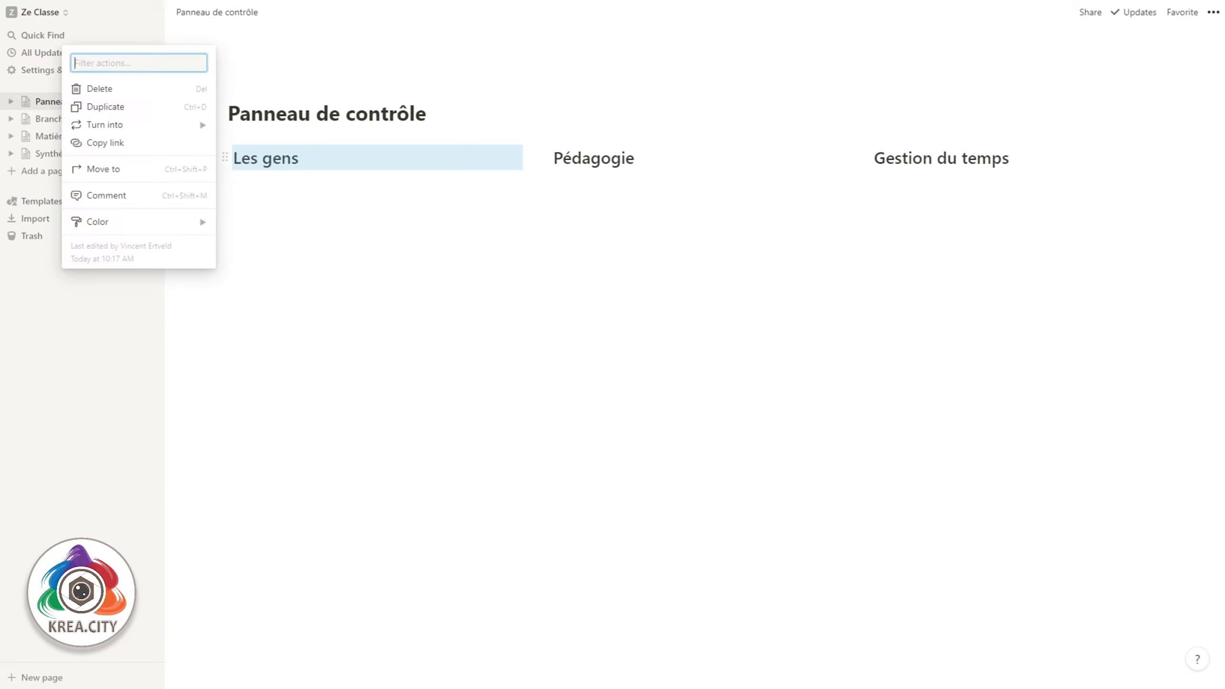
{"action": "mouse_move", "coordinate": [199, 218]}
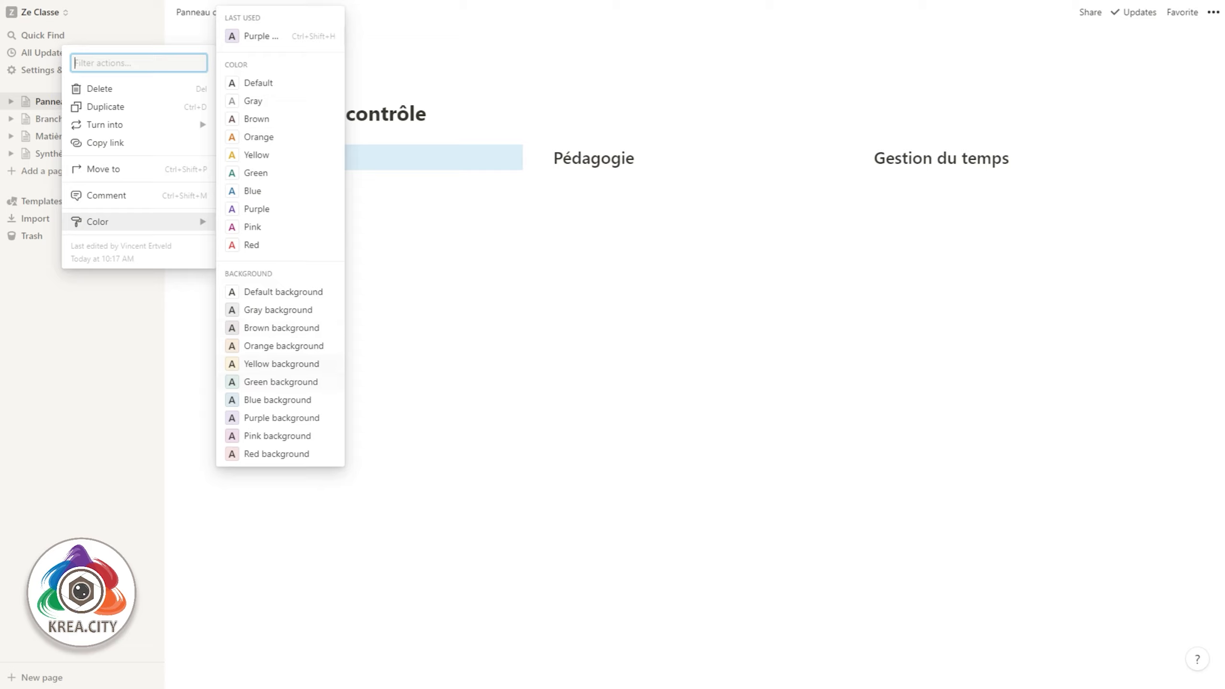
{"action": "left_click", "coordinate": [277, 400]}
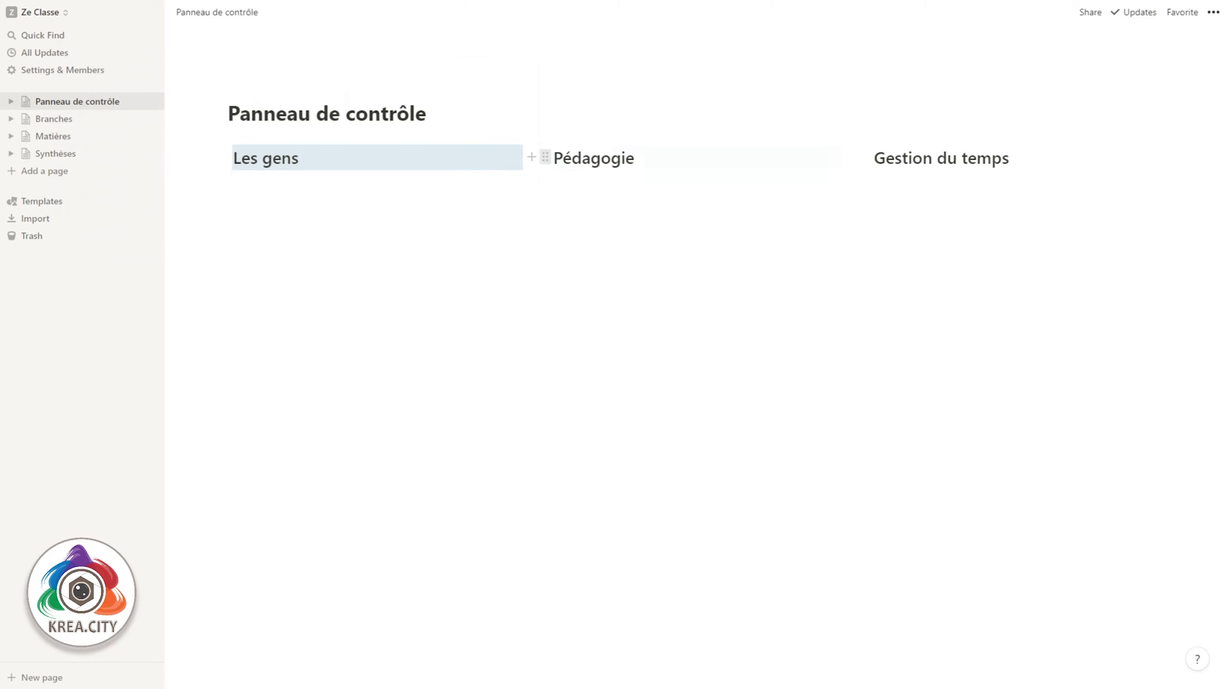
Give the Pédagogie heading a green background
{"action": "left_click", "coordinate": [545, 158]}
{"action": "key", "text": "Up"}
{"action": "key", "text": "Up"}
{"action": "key", "text": "Up"}
{"action": "key", "text": "Up"}
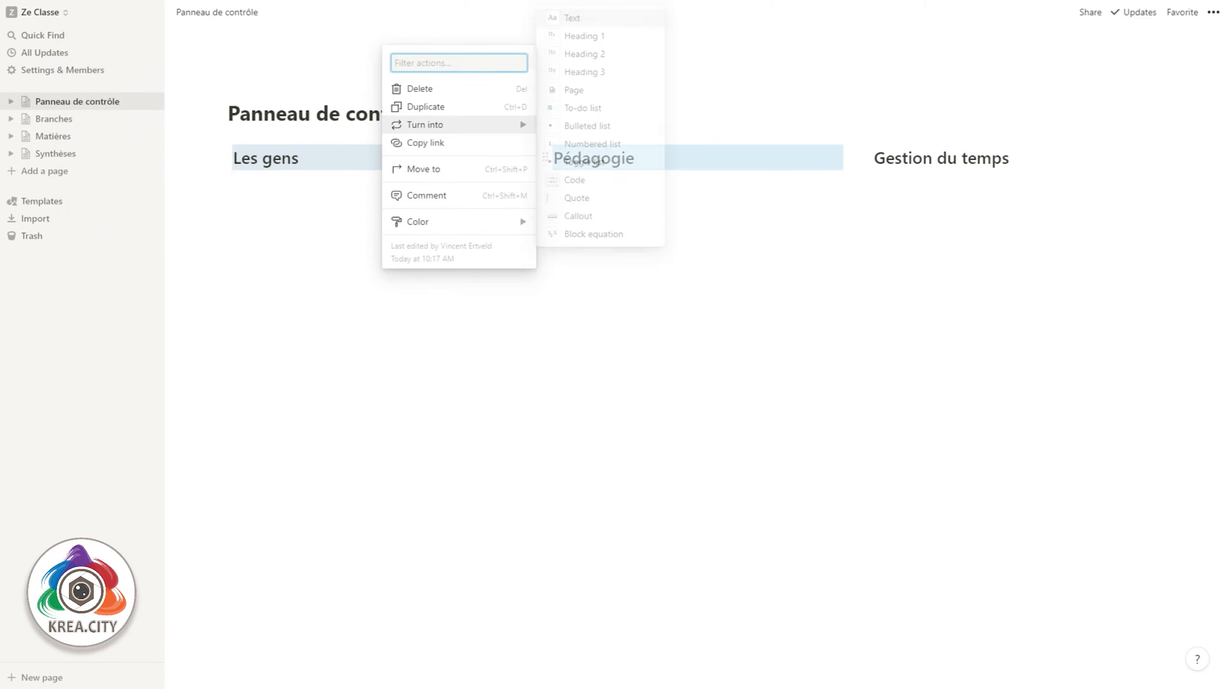
{"action": "mouse_move", "coordinate": [458, 222]}
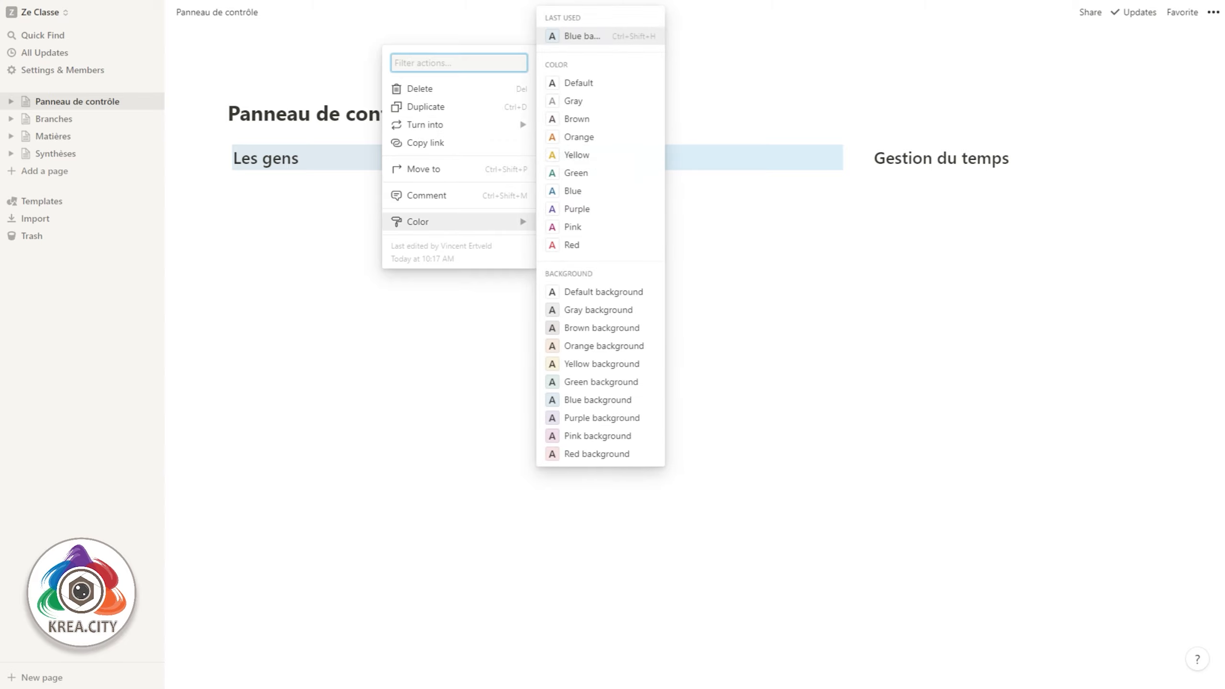
{"action": "key", "text": "Up"}
{"action": "key", "text": "Return"}
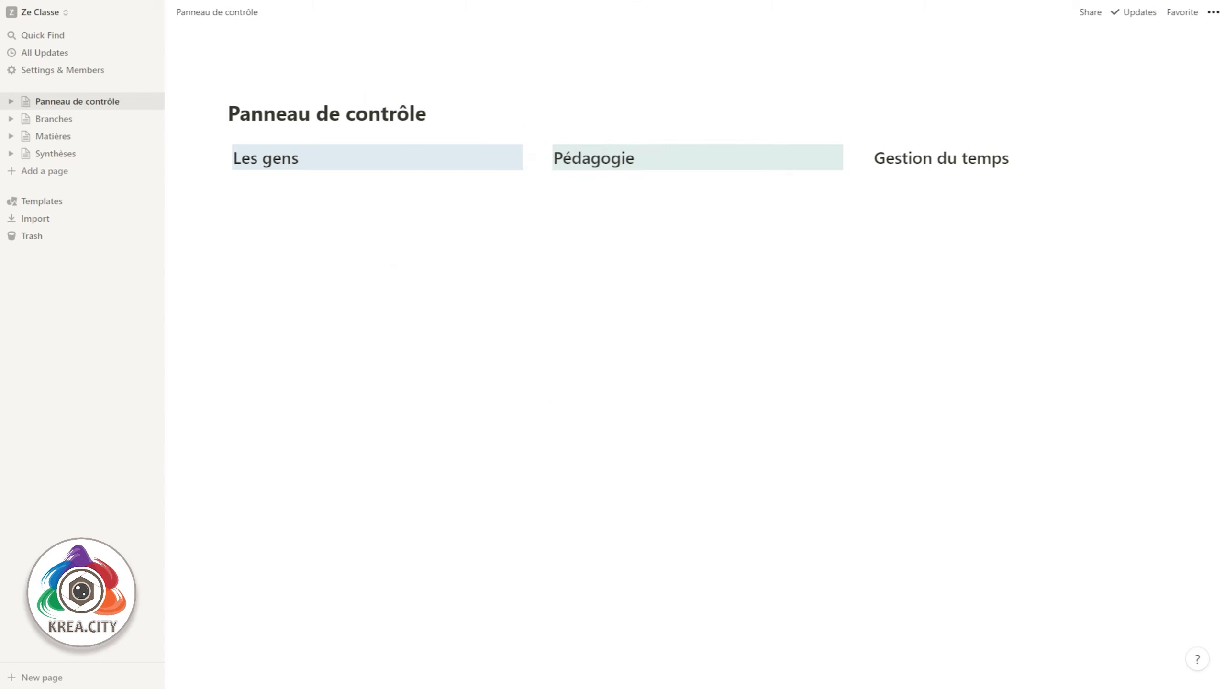
Give the Gestion du temps heading a purple background
{"action": "left_click", "coordinate": [866, 157]}
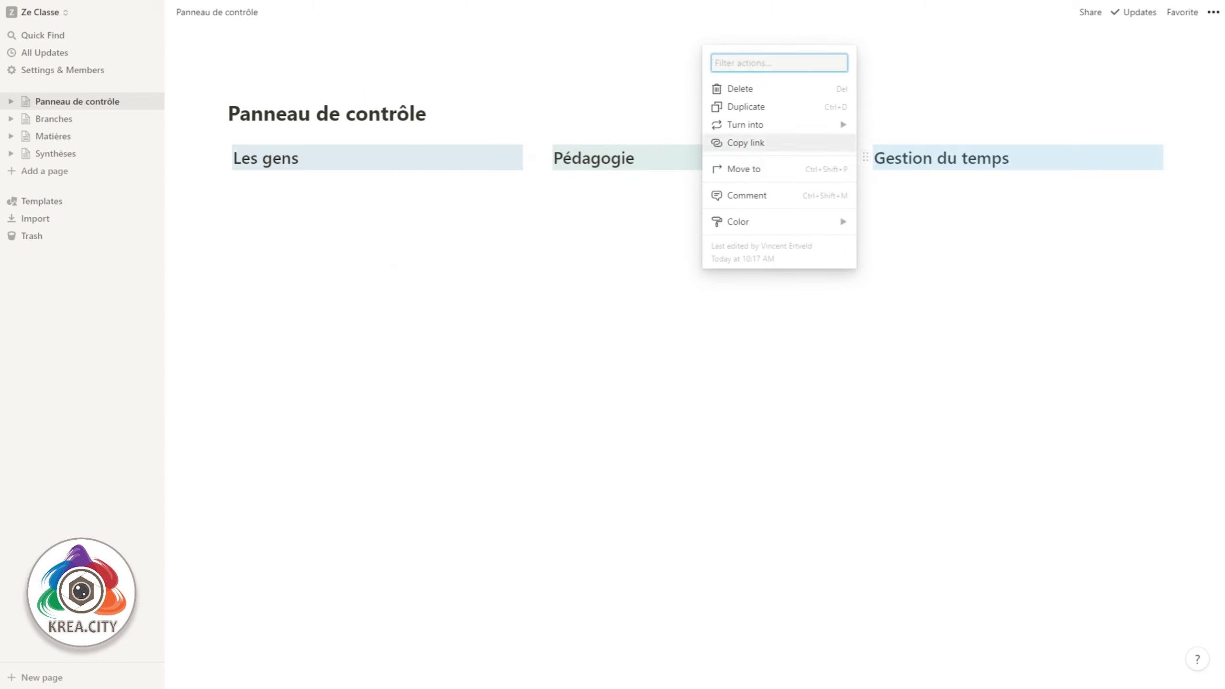
{"action": "mouse_move", "coordinate": [780, 222]}
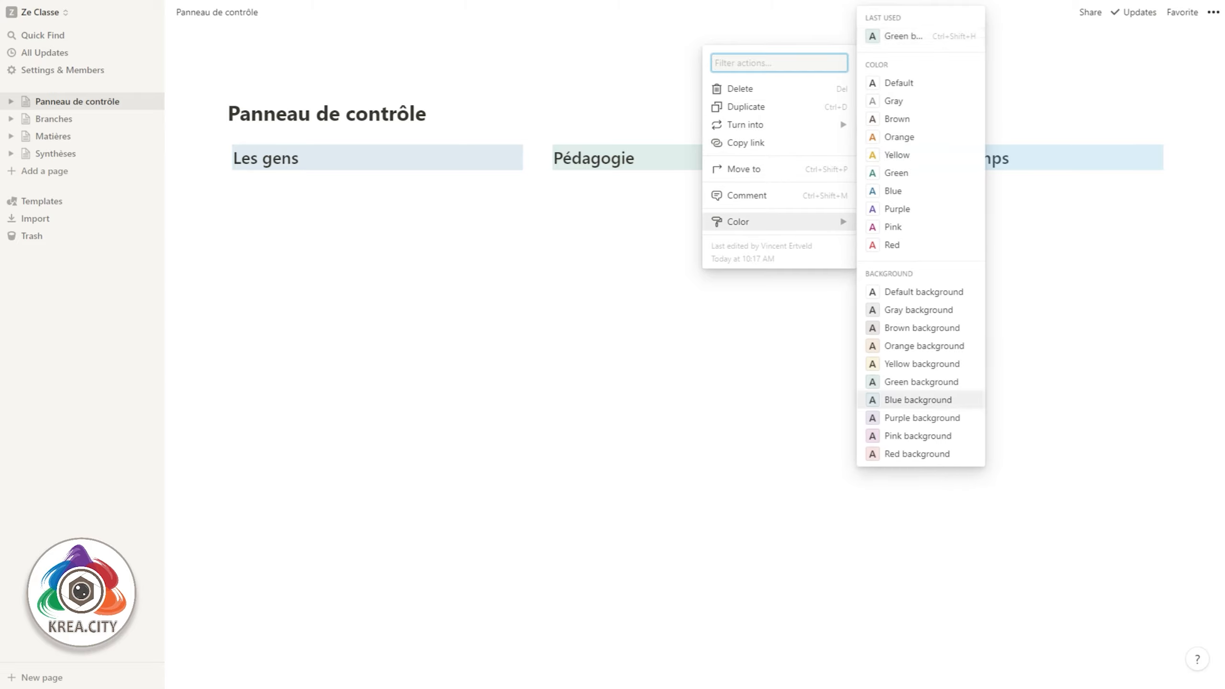
{"action": "left_click", "coordinate": [922, 418]}
Insert a link to the Branches page directly below the Pédagogie heading
{"action": "left_click", "coordinate": [598, 183]}
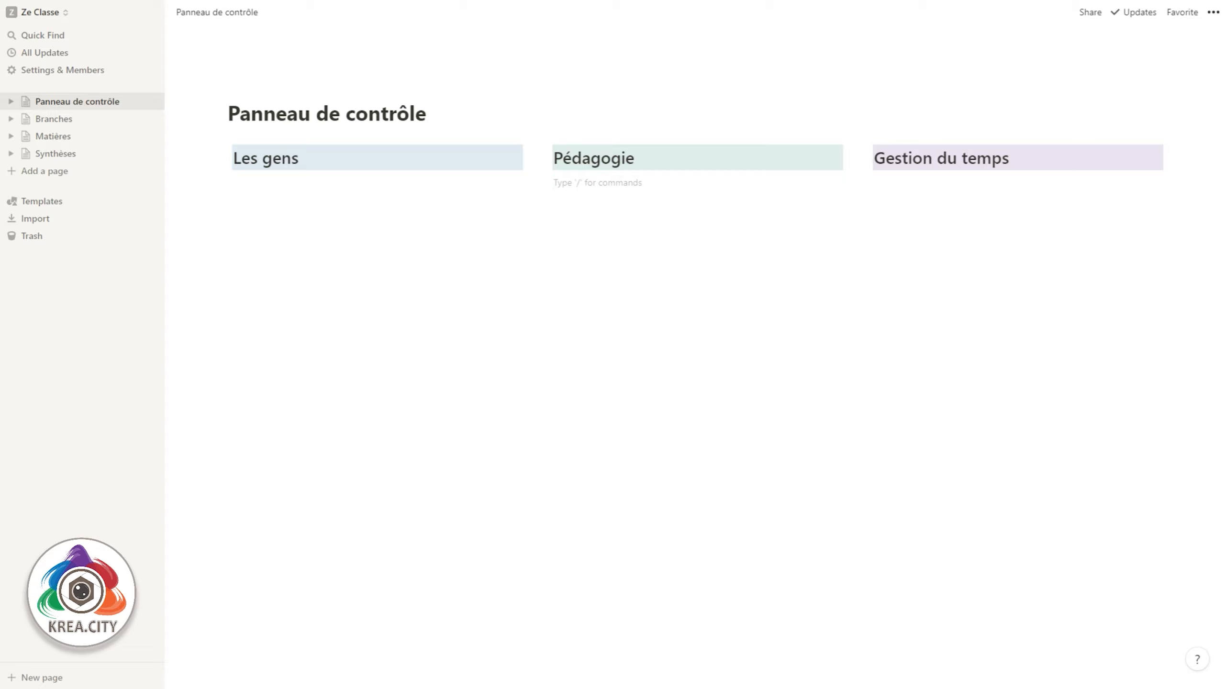
{"action": "type", "text": "/lin"}
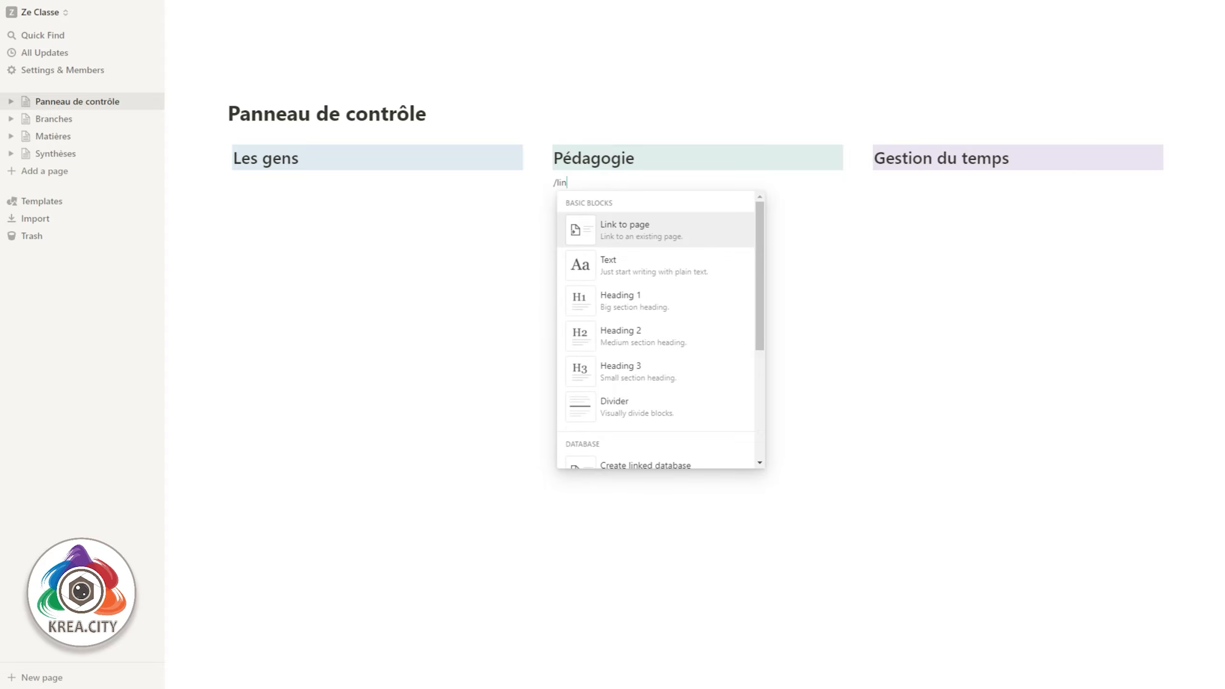
{"action": "type", "text": "k"}
{"action": "key", "text": "Return"}
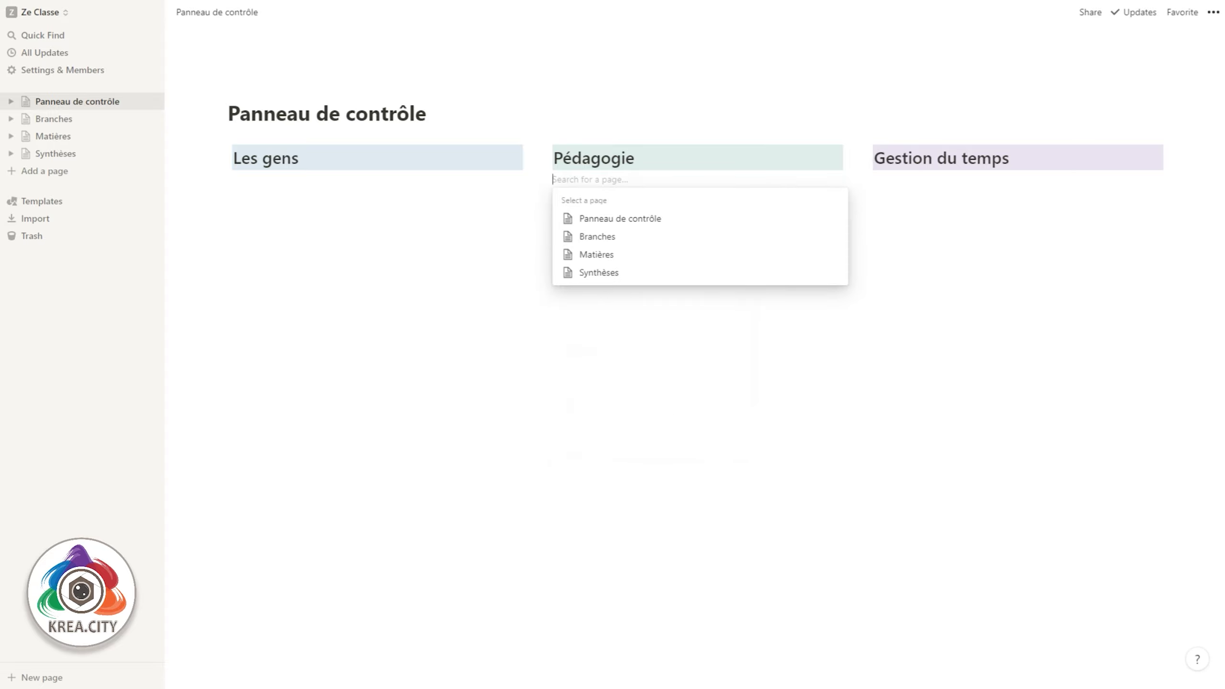
{"action": "key", "text": "Down"}
{"action": "key", "text": "Return"}
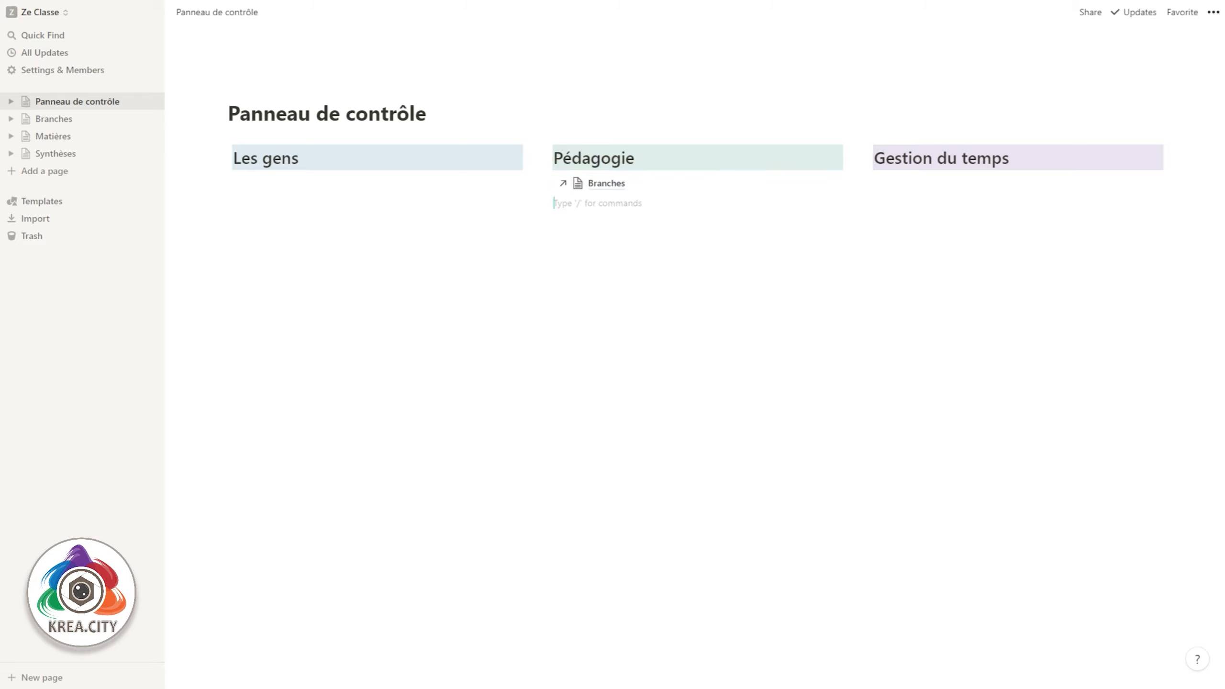
Add a link to the Matières page below the Branches link in the Pédagogie column
{"action": "type", "text": "/link"}
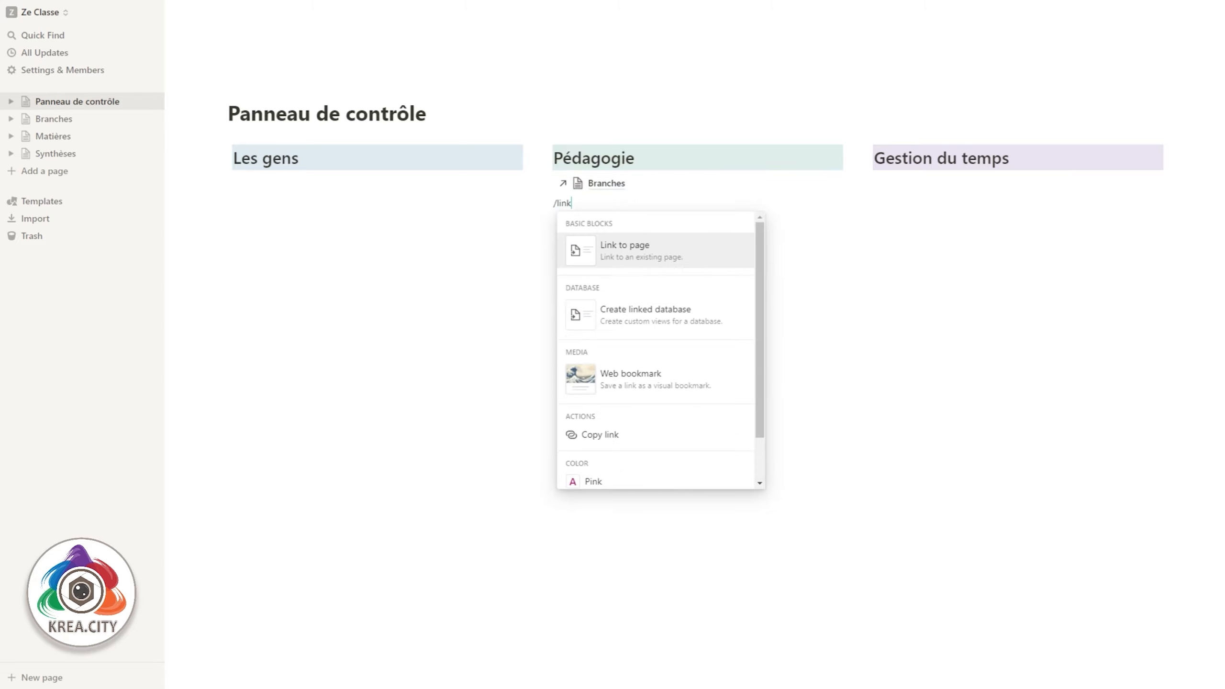
{"action": "key", "text": "Return"}
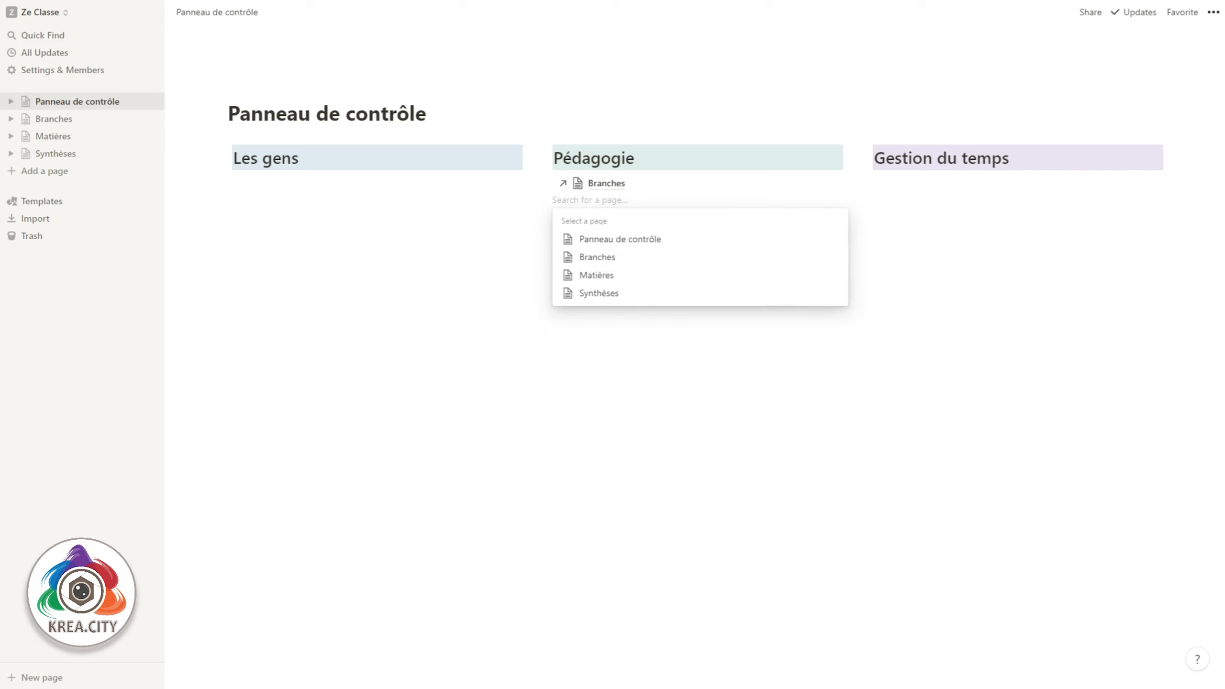
{"action": "key", "text": "Down"}
{"action": "key", "text": "Down"}
{"action": "key", "text": "Return"}
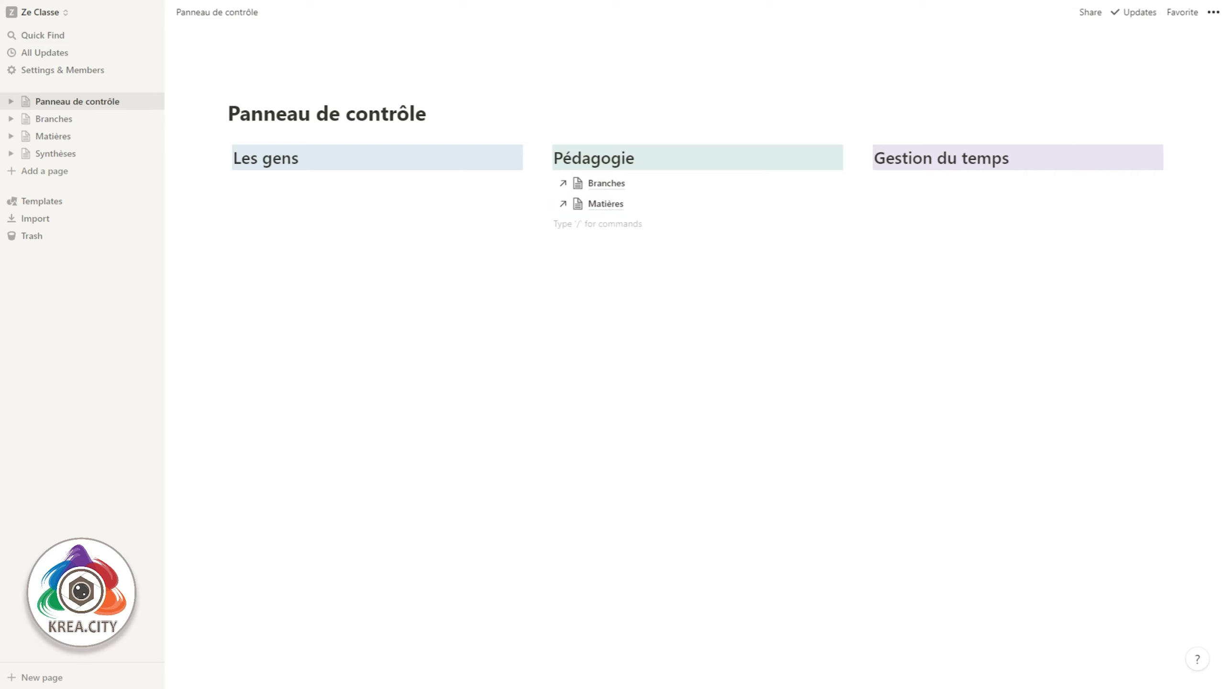
Add a link to the Synthèses page below the Matières link in the Pédagogie column
{"action": "type", "text": "/link"}
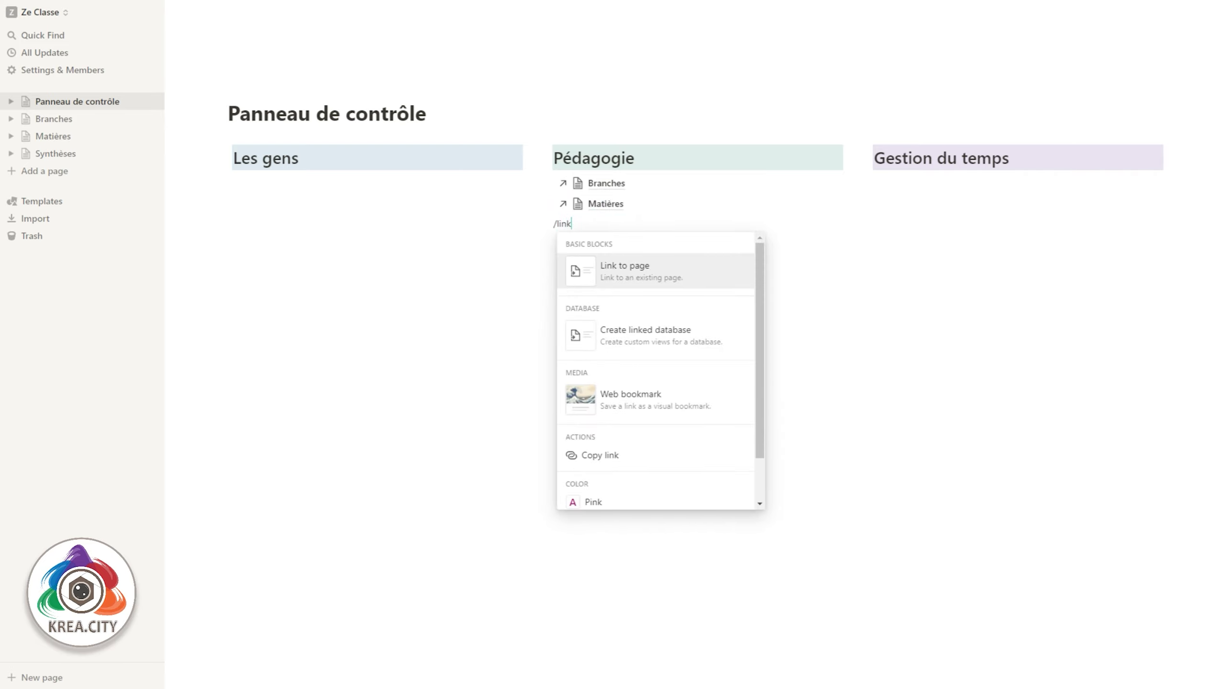
{"action": "key", "text": "Return"}
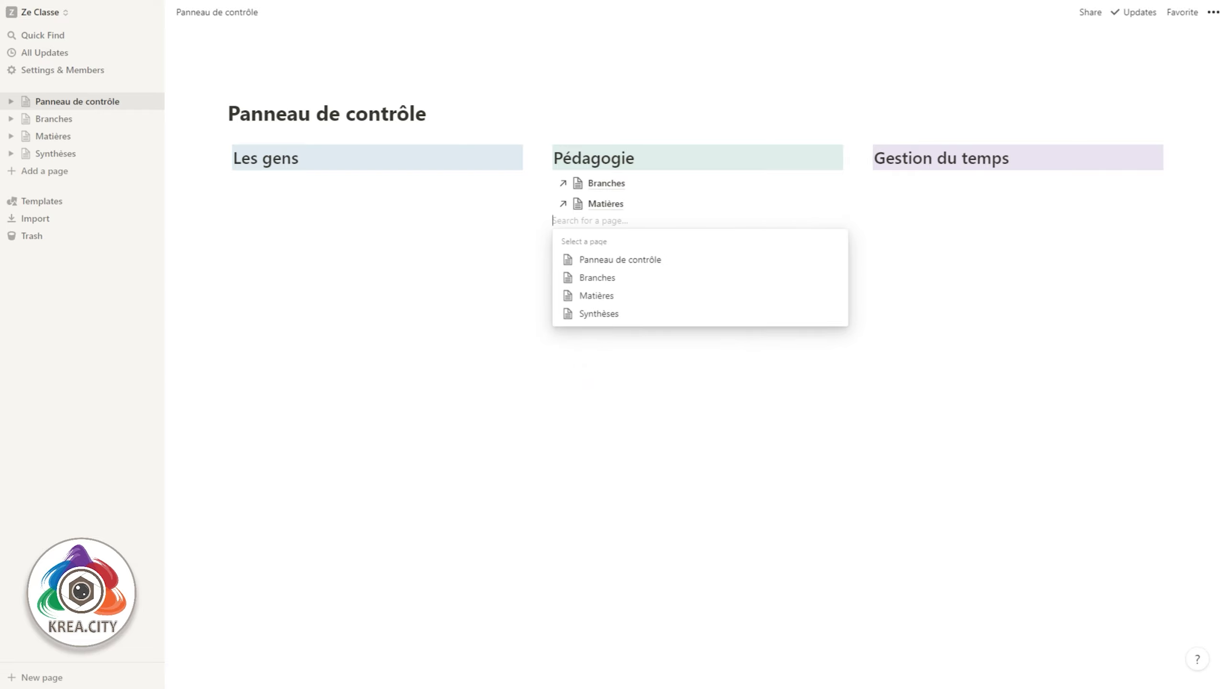
{"action": "key", "text": "Down"}
{"action": "key", "text": "Down"}
{"action": "key", "text": "Down"}
{"action": "key", "text": "Return"}
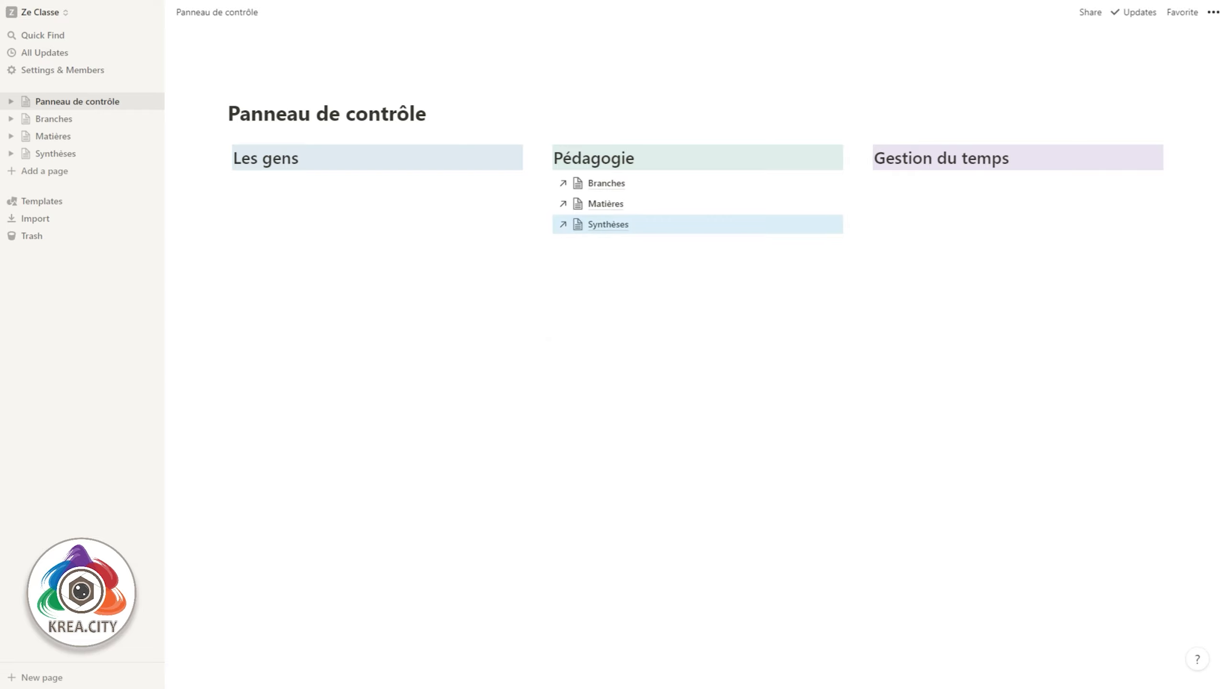
Test the Branches, Matières and Synthèses links from the dashboard, returning to Panneau de contrôle after each one
{"action": "left_click", "coordinate": [607, 182]}
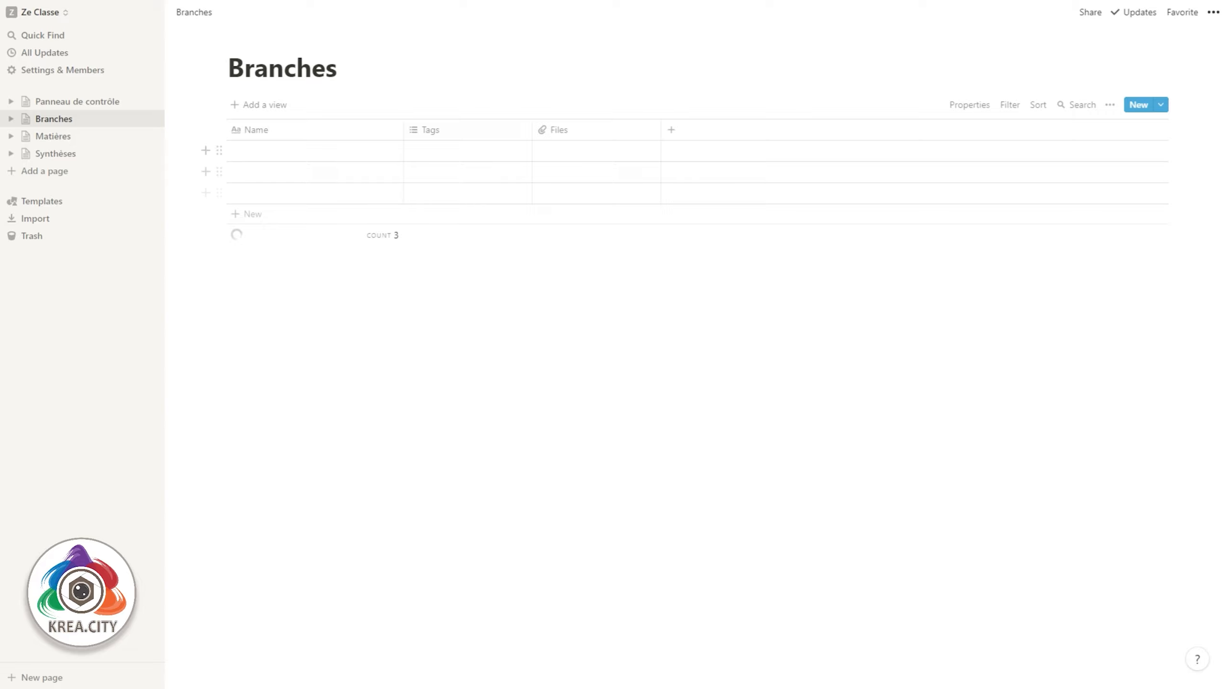
{"action": "left_click", "coordinate": [77, 102]}
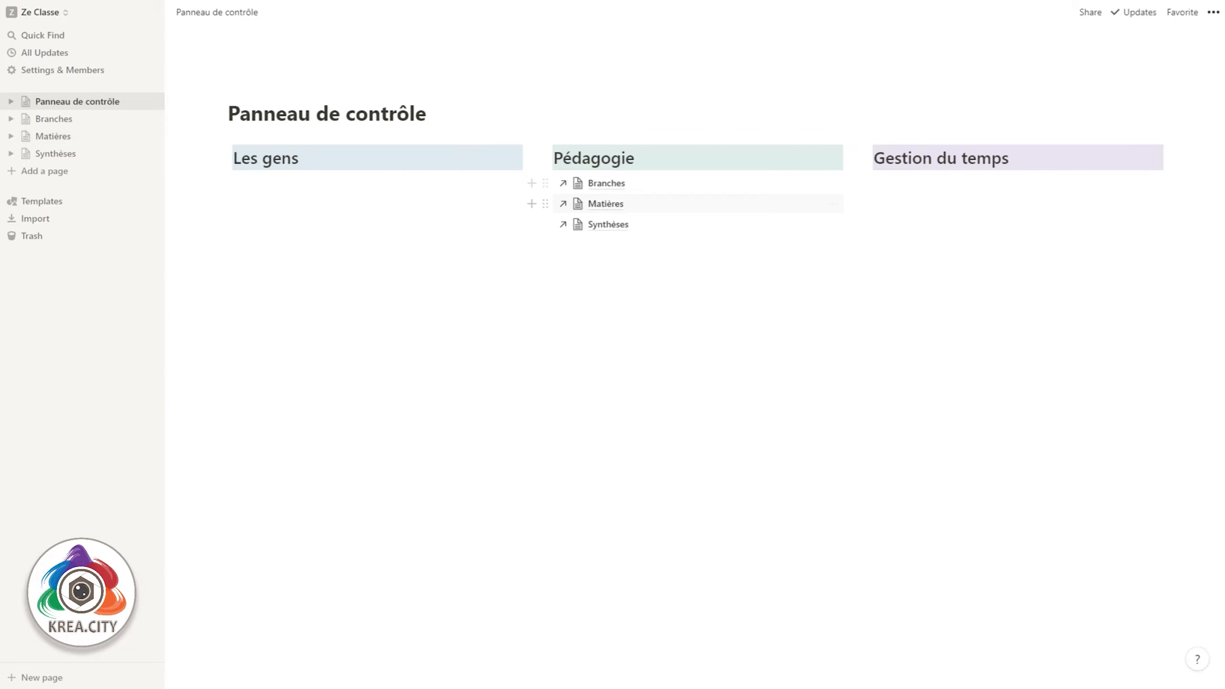
{"action": "left_click", "coordinate": [605, 205]}
{"action": "left_click", "coordinate": [77, 102]}
{"action": "left_click", "coordinate": [608, 224]}
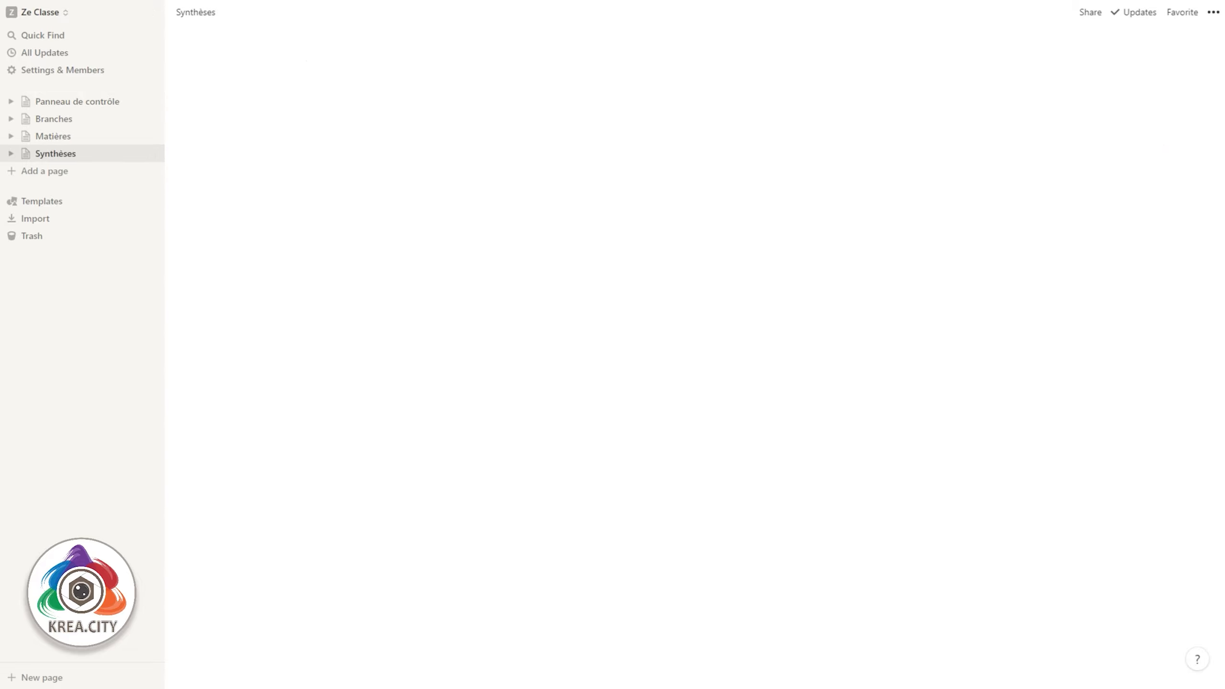
{"action": "left_click", "coordinate": [77, 102]}
Delete the Tags and Files properties from the Branches database
{"action": "left_click", "coordinate": [54, 118]}
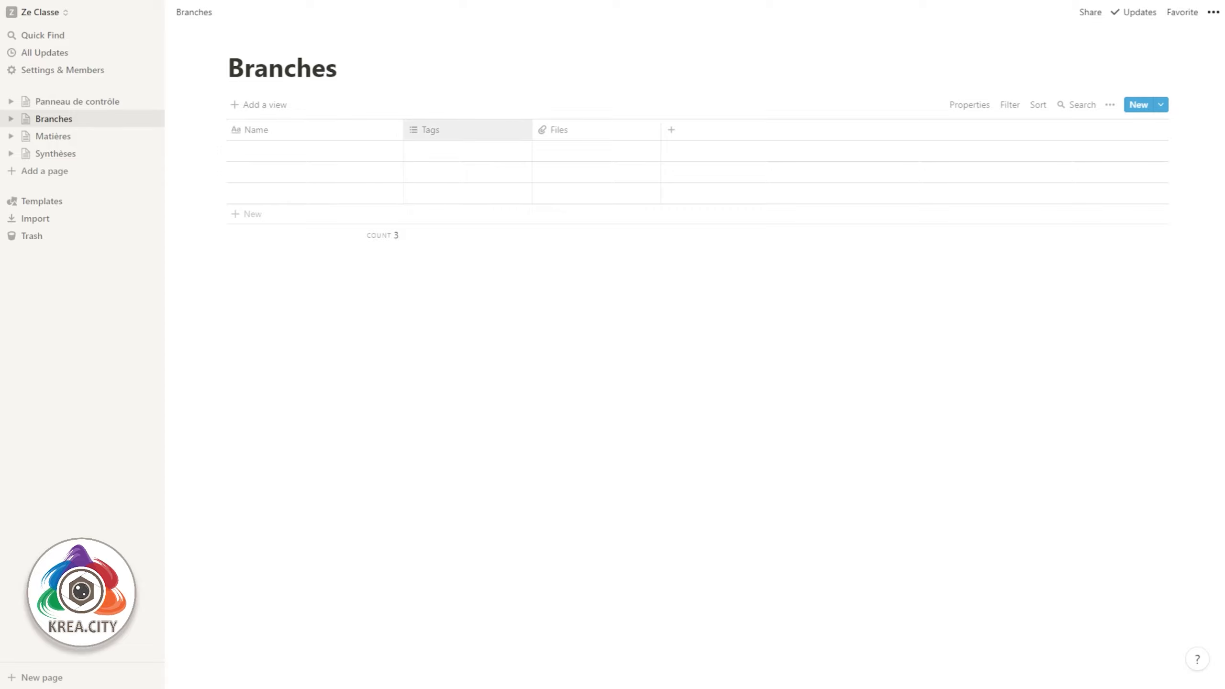
{"action": "left_click", "coordinate": [430, 130]}
{"action": "left_click", "coordinate": [429, 371]}
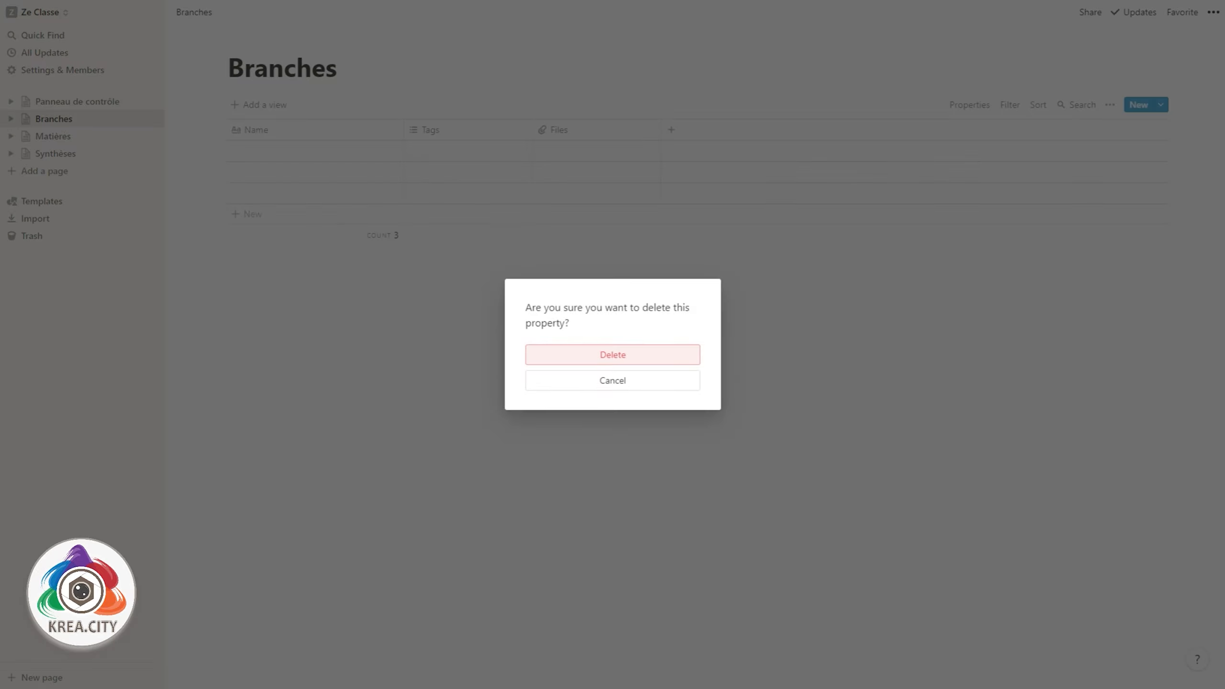
{"action": "left_click", "coordinate": [579, 355]}
{"action": "left_click", "coordinate": [453, 130]}
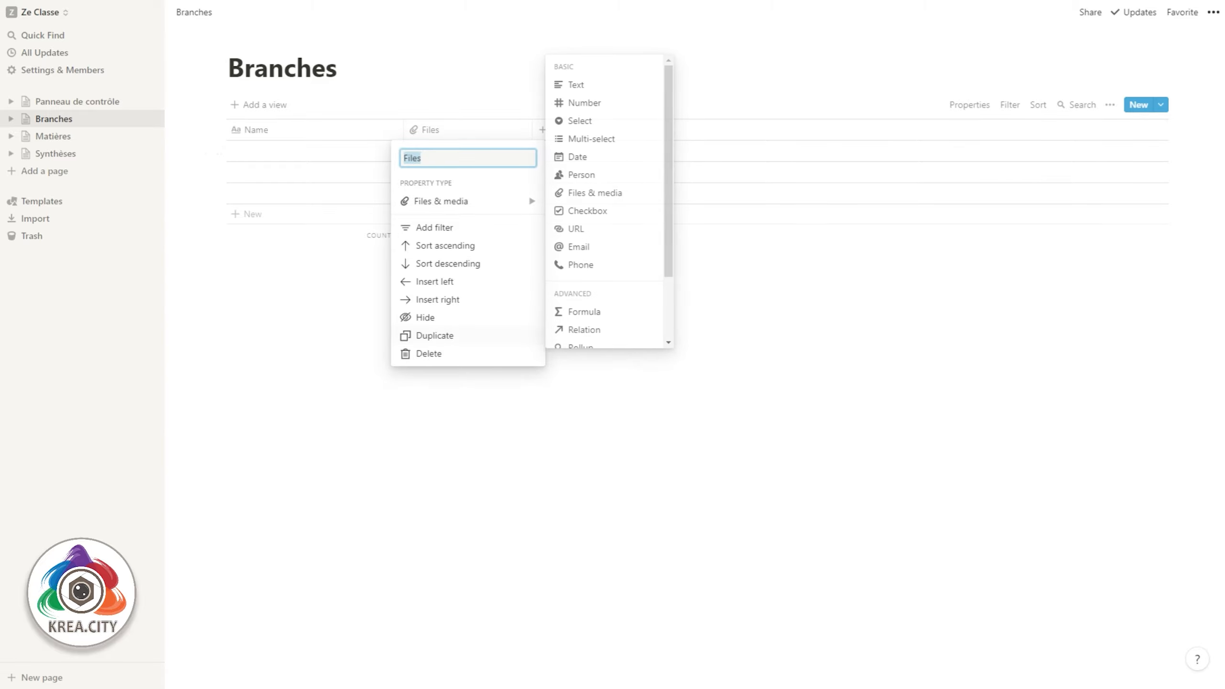
{"action": "left_click", "coordinate": [444, 353]}
{"action": "left_click", "coordinate": [579, 355]}
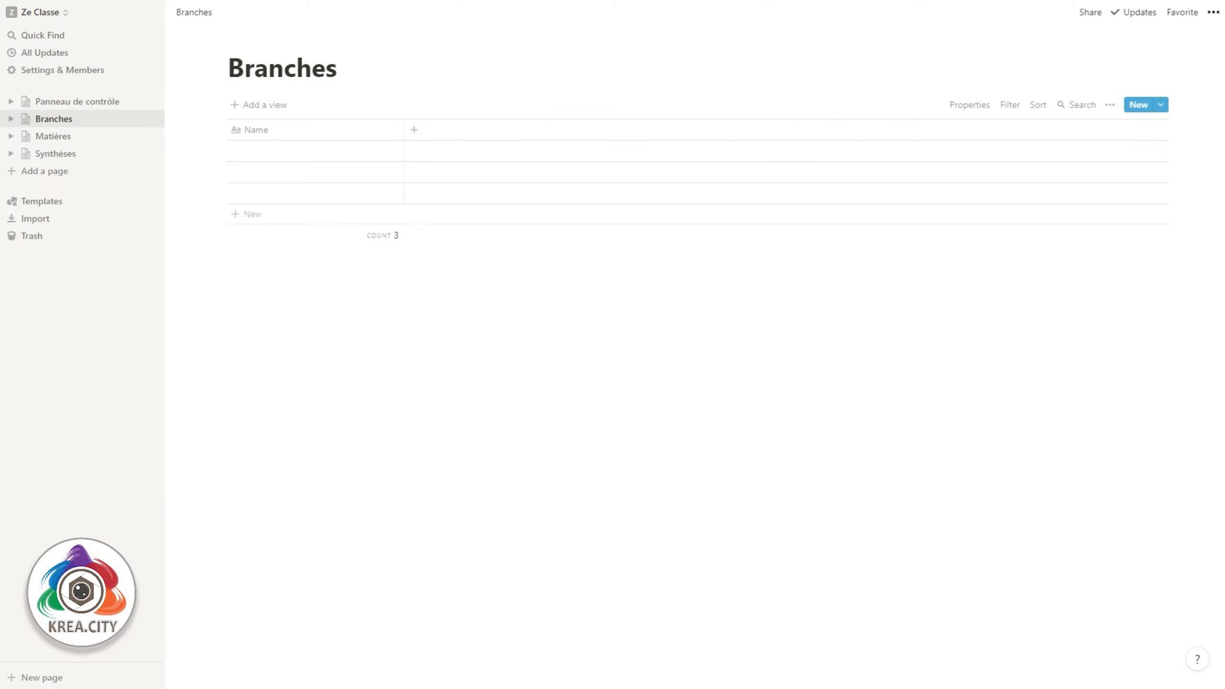
Enter Français, Math and Eveil as the names of the first three rows in the Branches table
{"action": "left_click", "coordinate": [308, 152]}
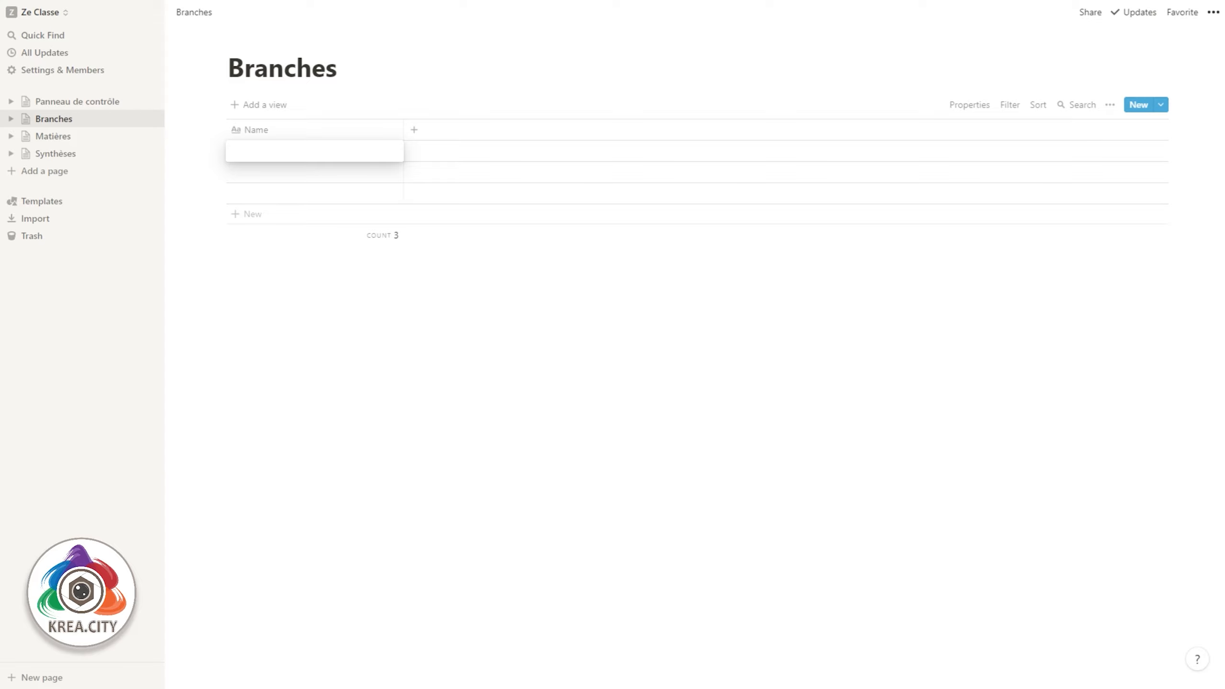
{"action": "type", "text": "Franiçais"}
{"action": "key", "text": "Return"}
{"action": "type", "text": "Ma"}
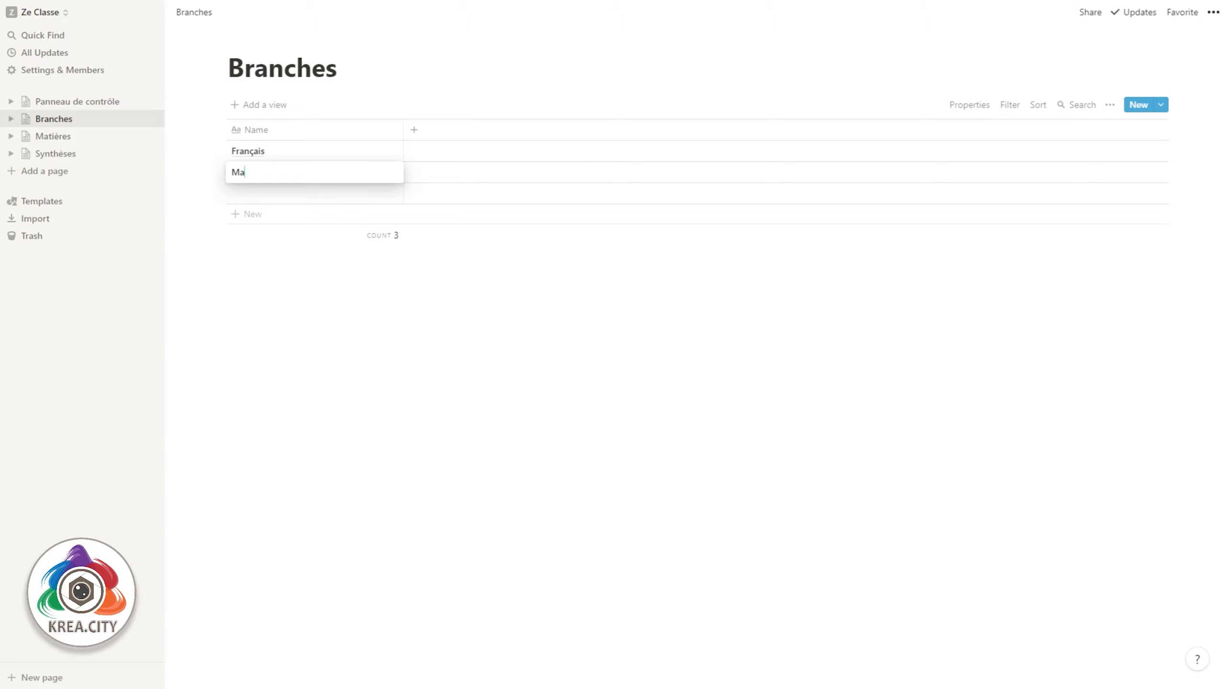
{"action": "type", "text": "th"}
{"action": "key", "text": "Return"}
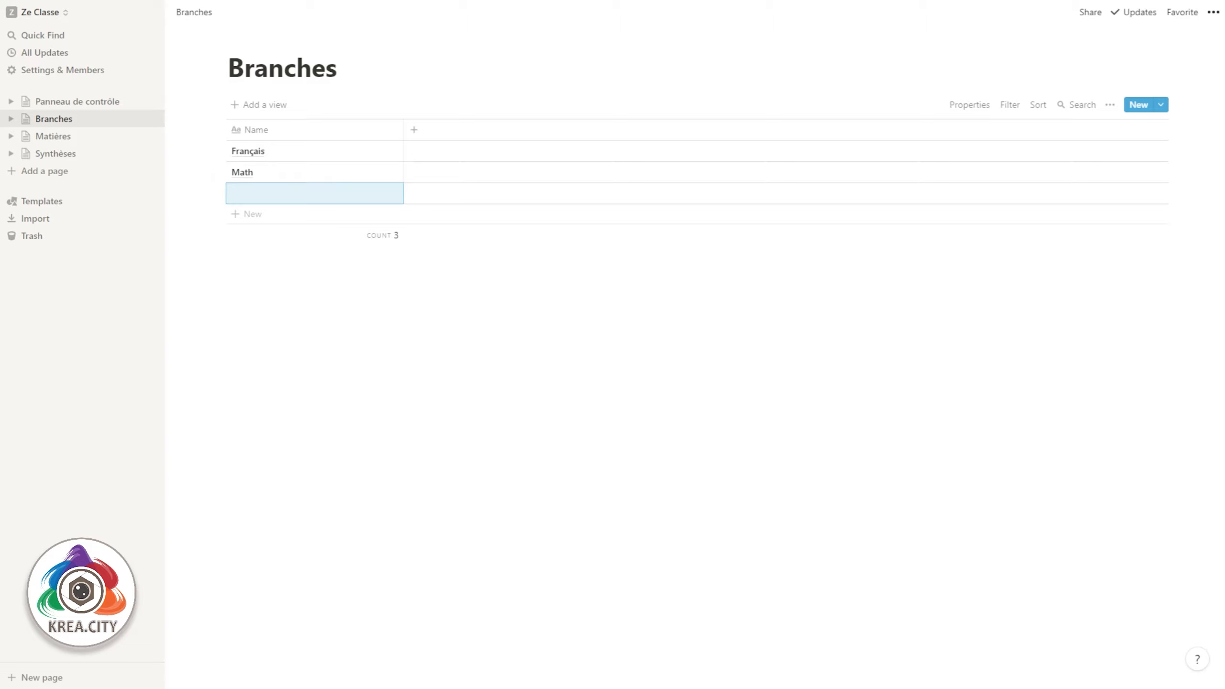
{"action": "type", "text": "Eveil"}
{"action": "key", "text": "Return"}
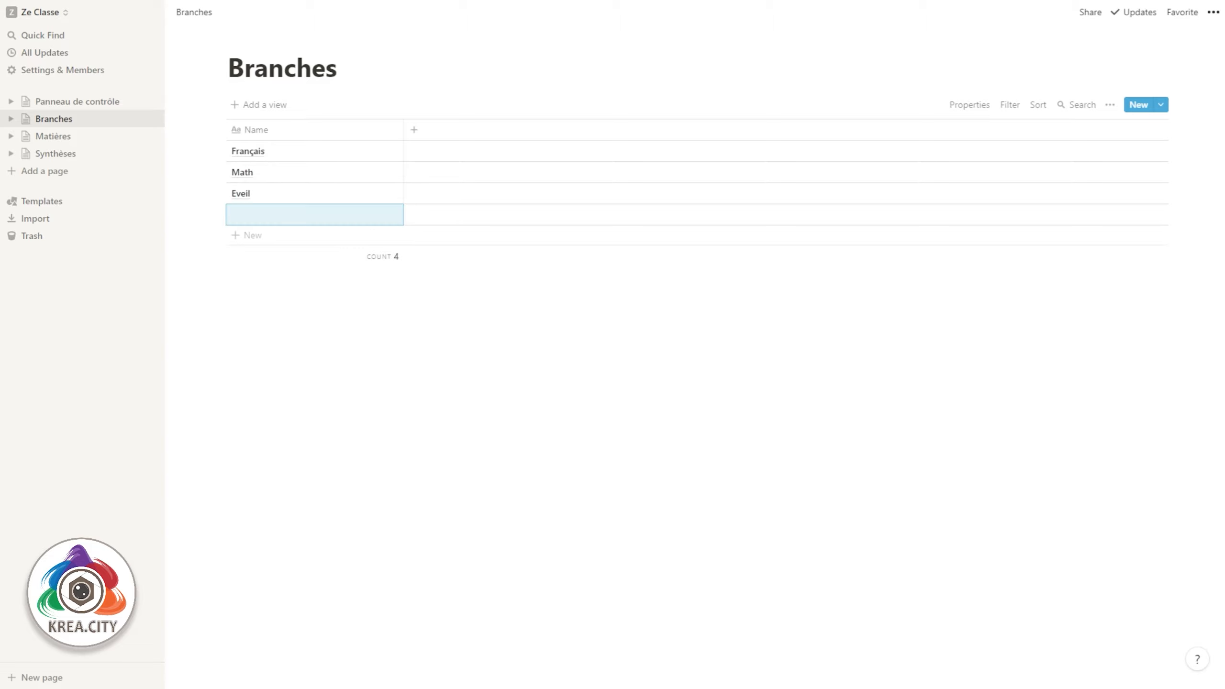
Add Néerlandais, Religion and EPS as the next three rows of the Branches table
{"action": "type", "text": "Néerlandais"}
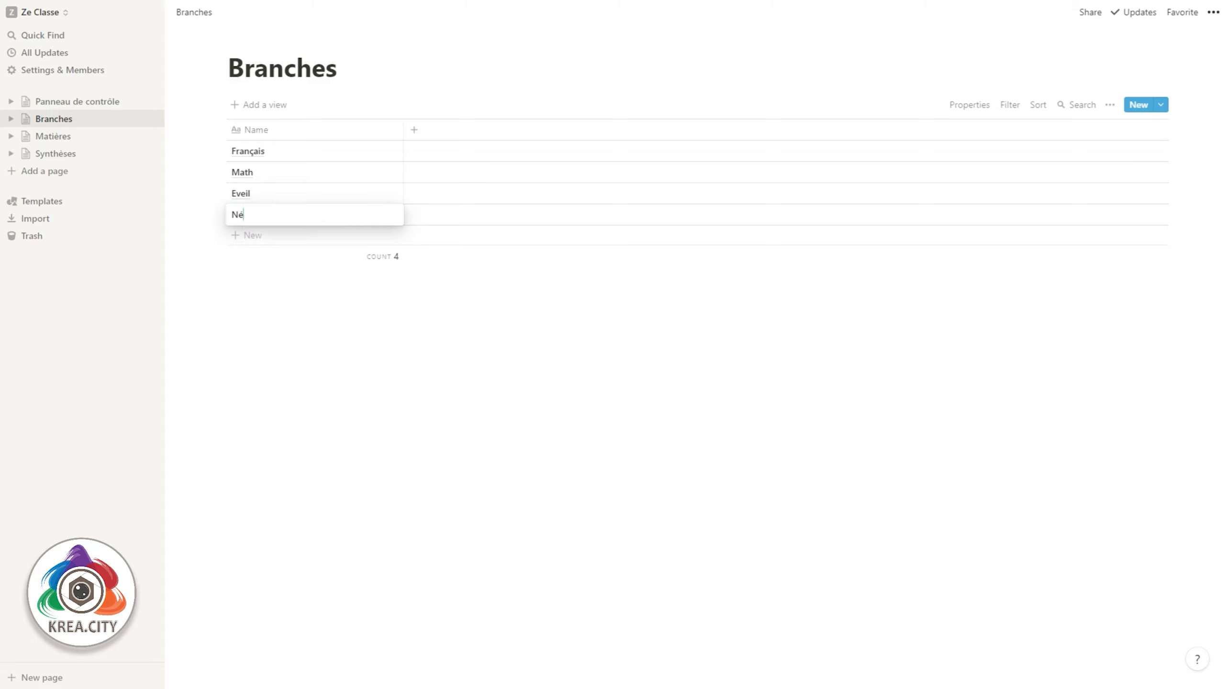
{"action": "key", "text": "Return"}
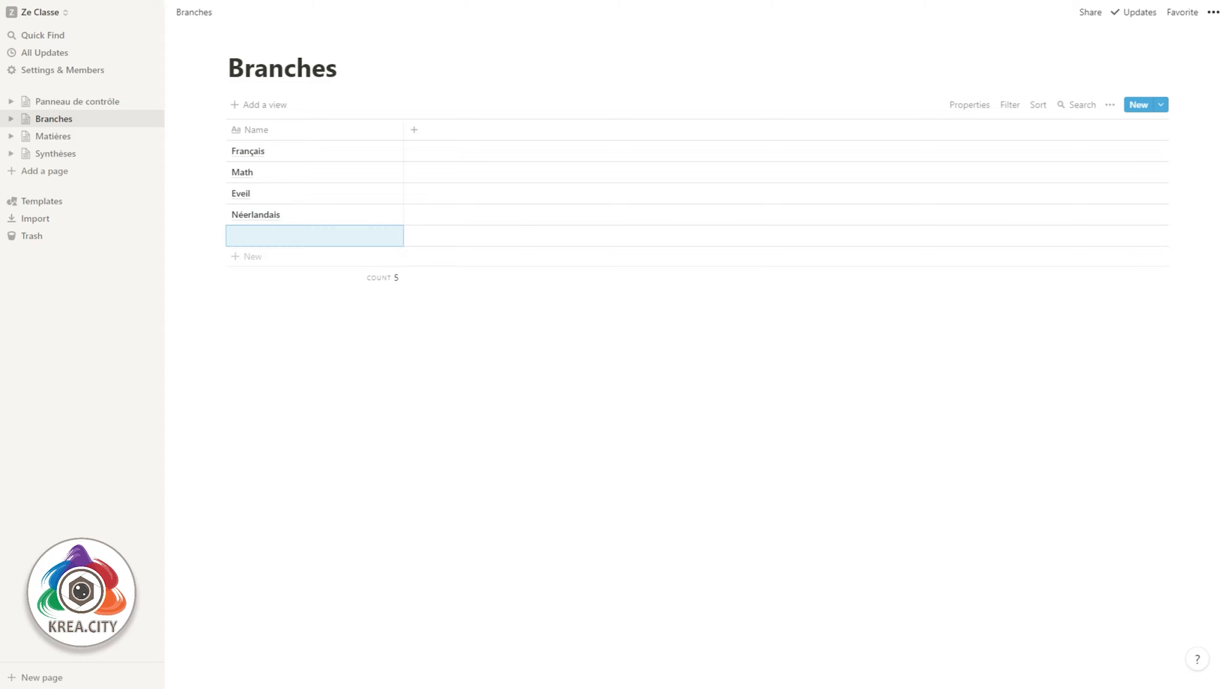
{"action": "type", "text": "Religion"}
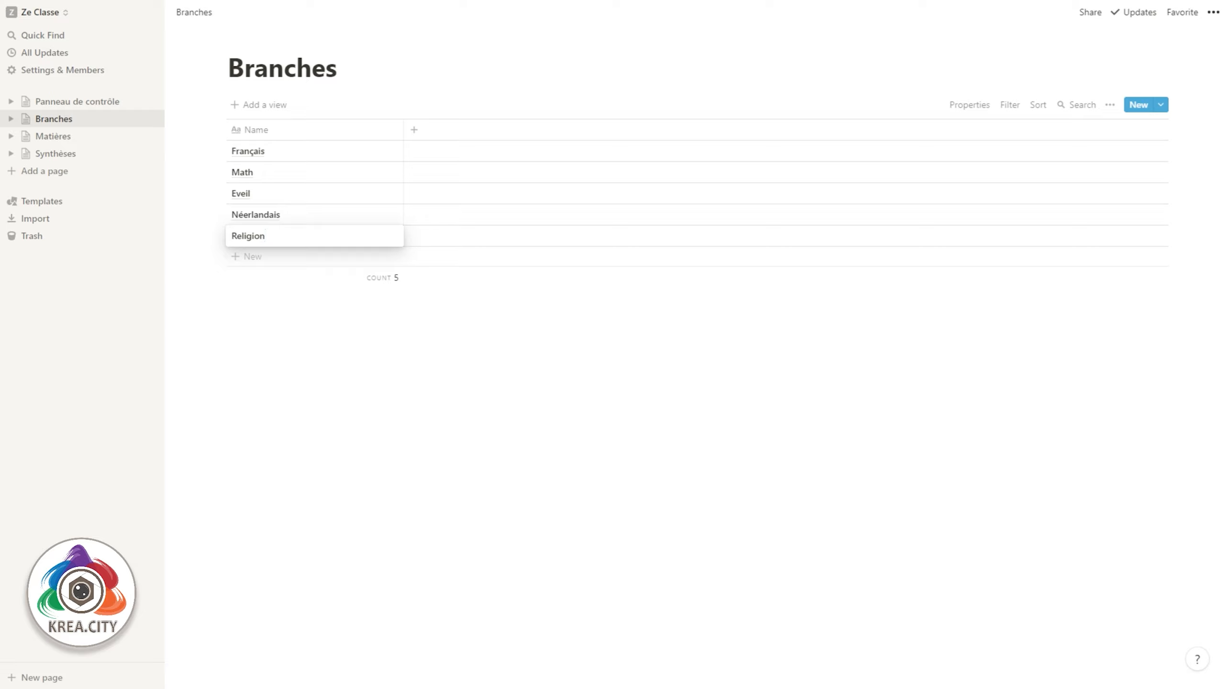
{"action": "key", "text": "Return"}
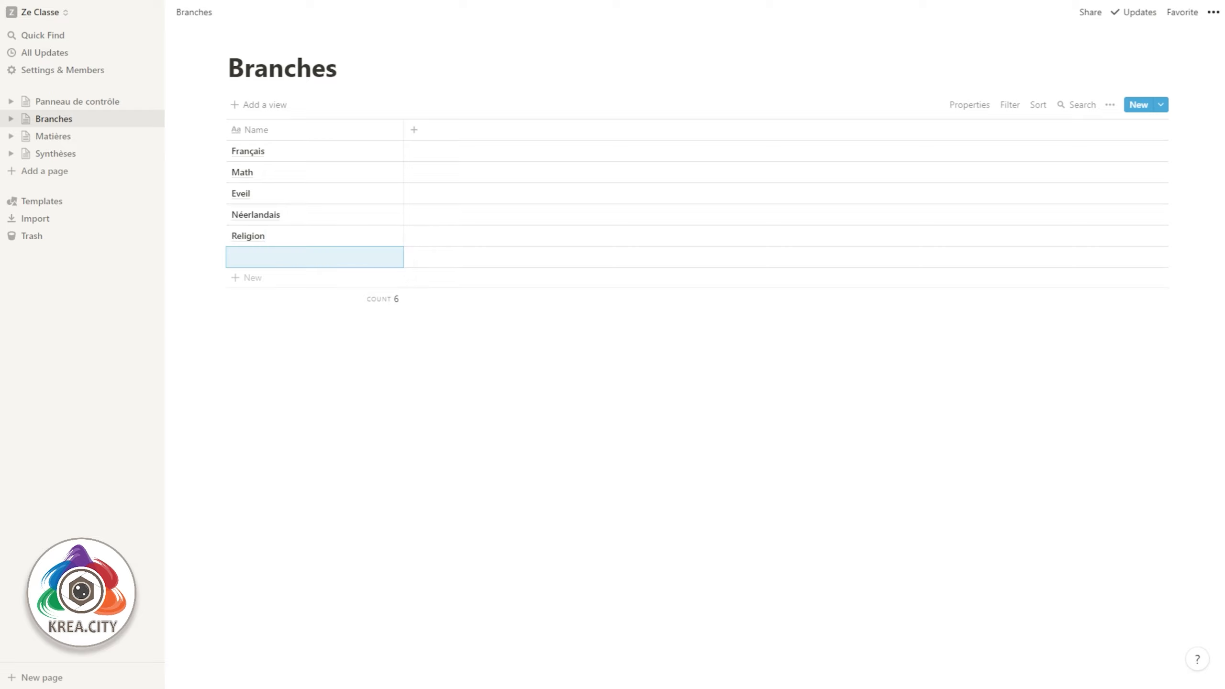
{"action": "type", "text": "E"}
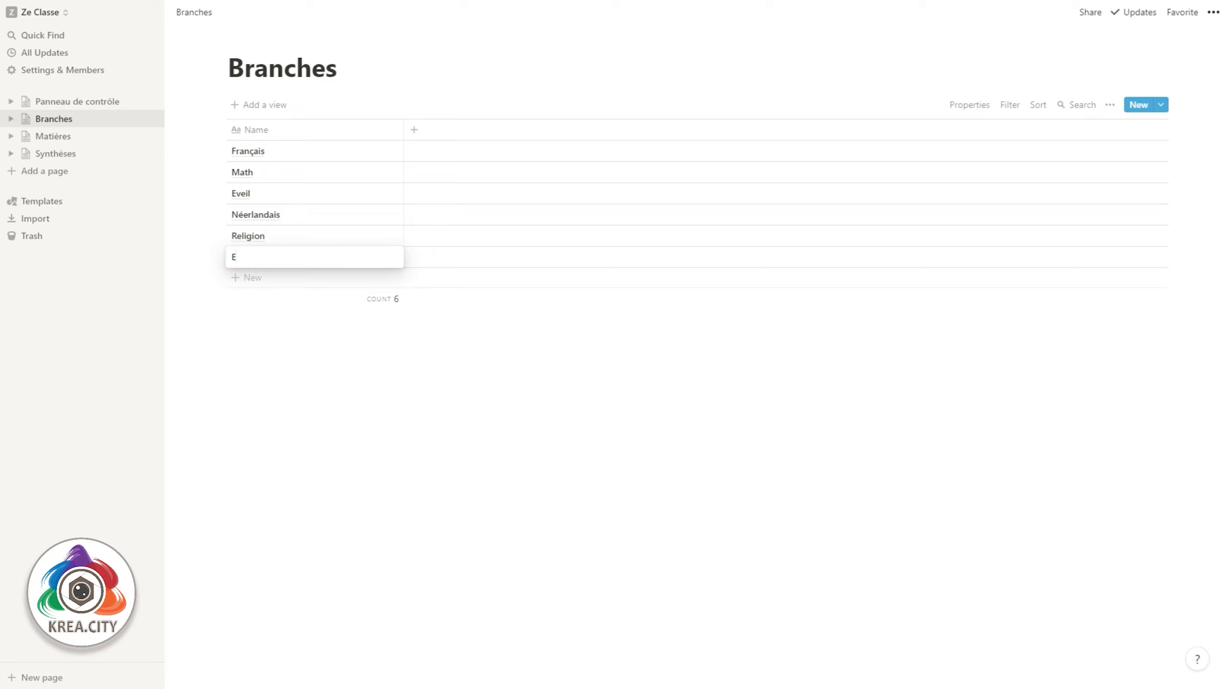
{"action": "type", "text": "PS"}
{"action": "key", "text": "Escape"}
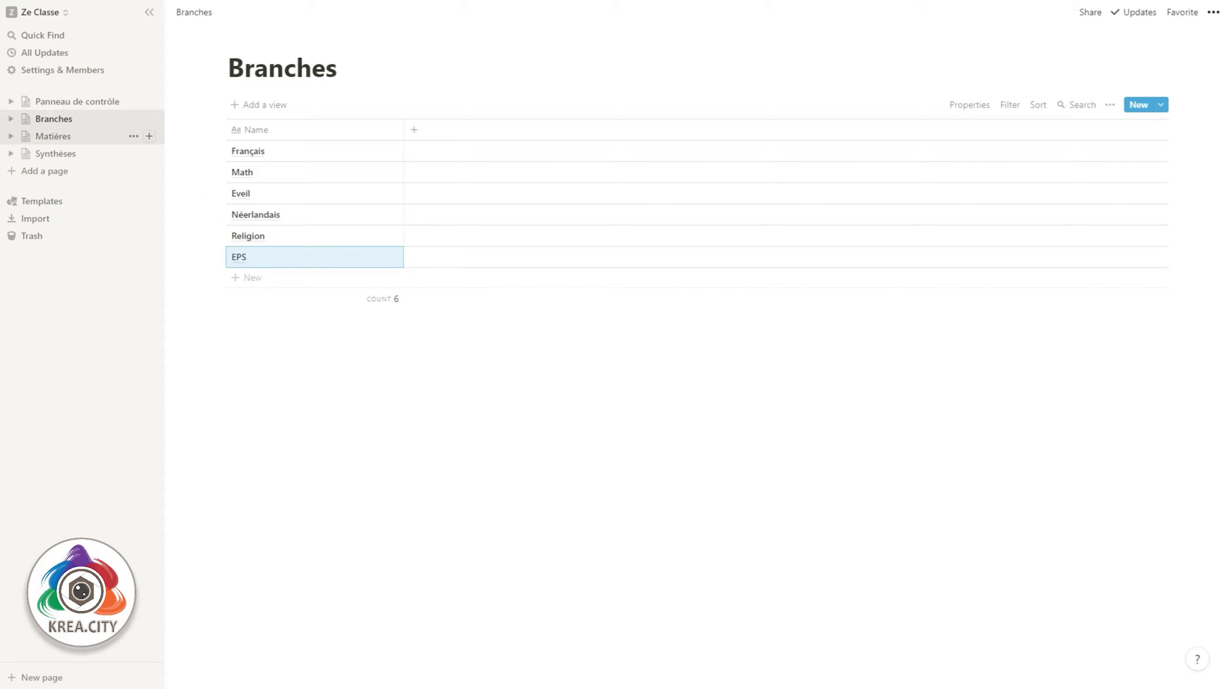
Delete the Tags and Files properties from the Matières database
{"action": "left_click", "coordinate": [53, 135]}
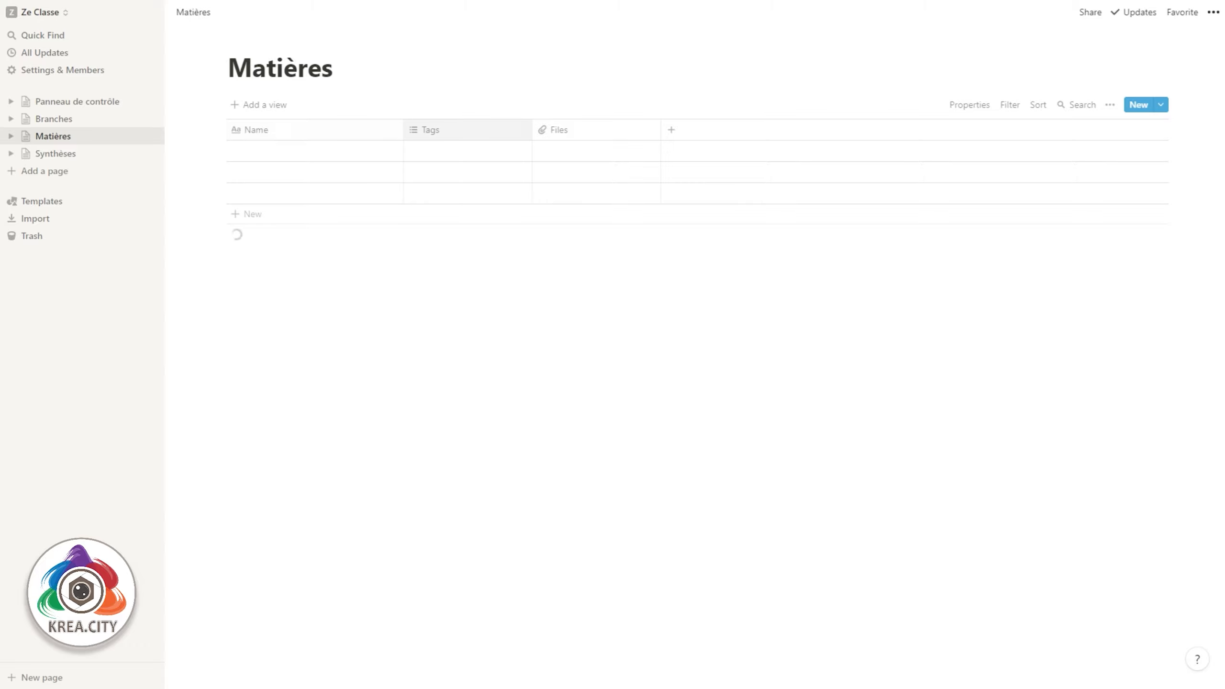
{"action": "left_click", "coordinate": [429, 129]}
{"action": "left_click", "coordinate": [428, 372]}
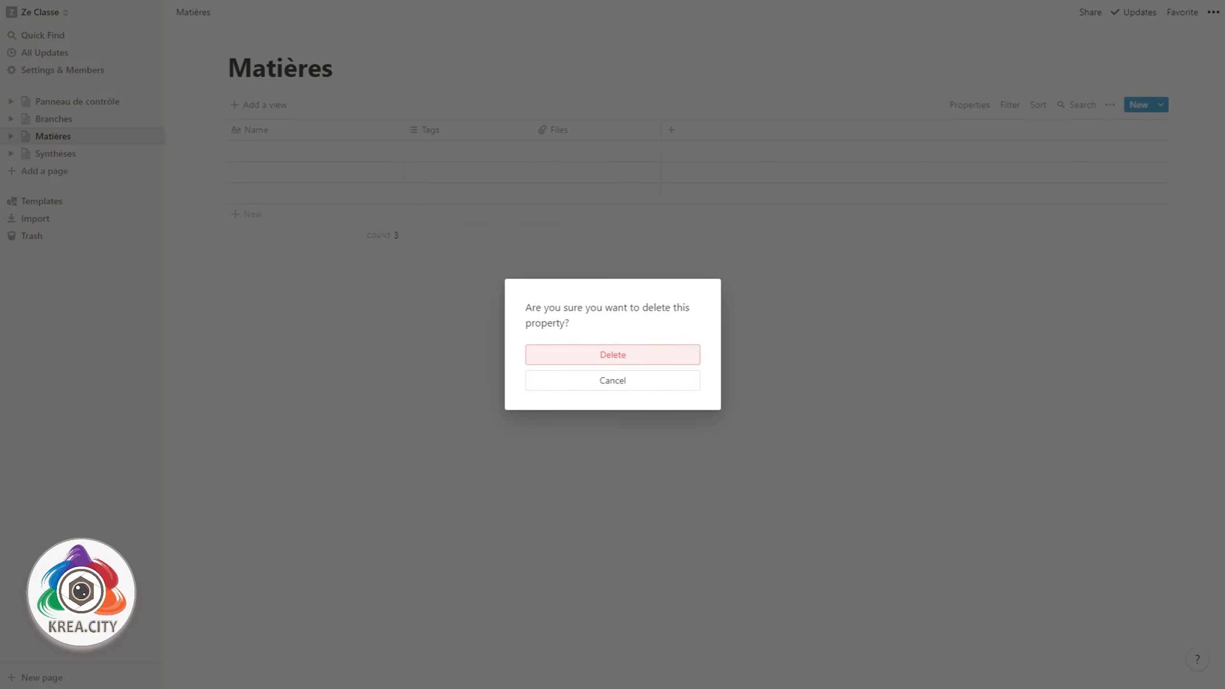
{"action": "left_click", "coordinate": [613, 354]}
{"action": "left_click", "coordinate": [430, 130]}
{"action": "left_click", "coordinate": [429, 348]}
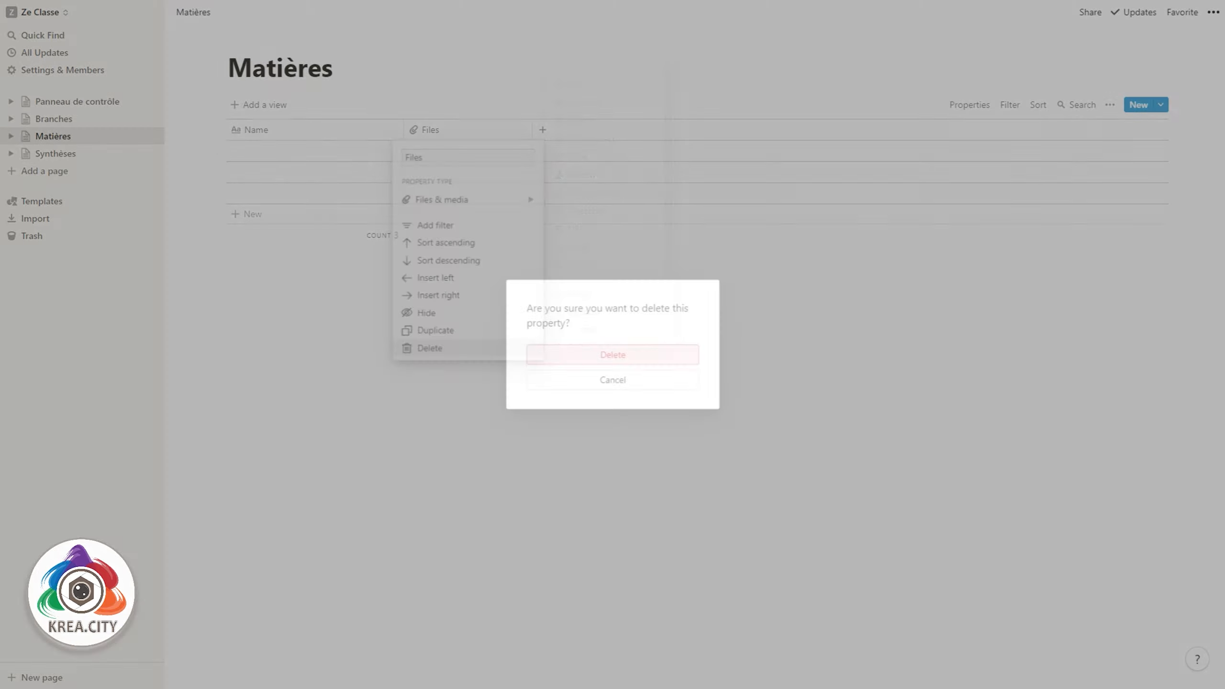
{"action": "left_click", "coordinate": [612, 354]}
{"action": "left_click", "coordinate": [314, 172]}
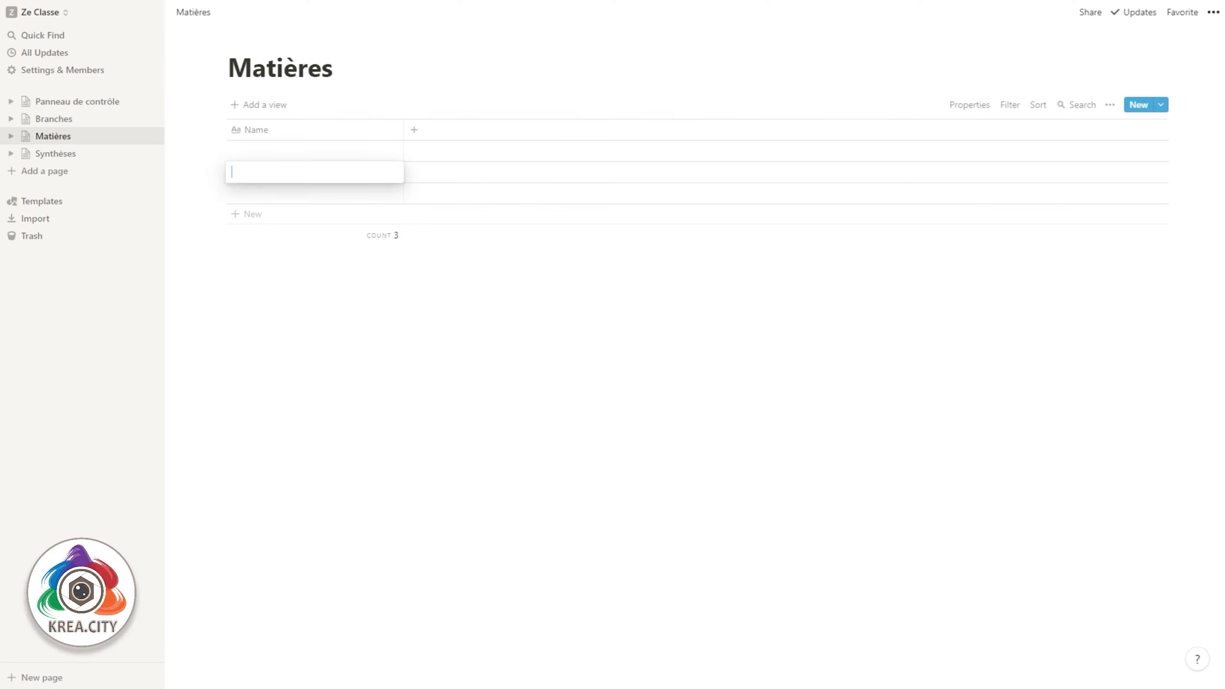
{"action": "left_click", "coordinate": [656, 151]}
{"action": "left_click", "coordinate": [332, 151]}
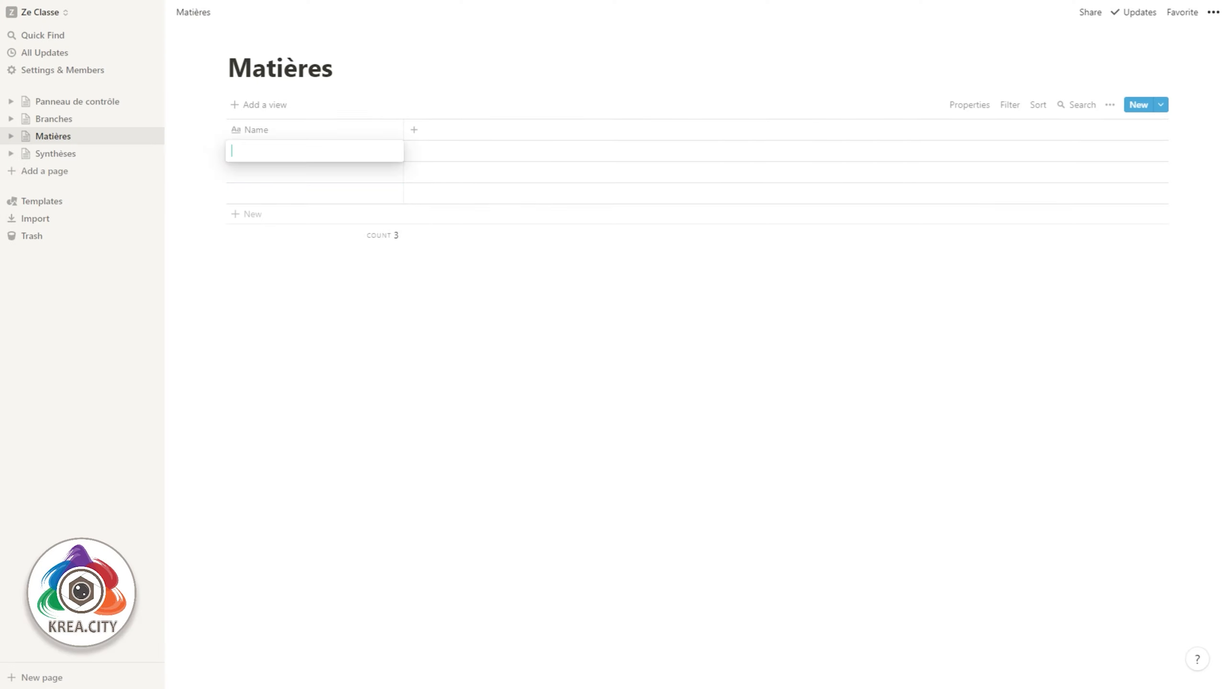
{"action": "key", "text": "Escape"}
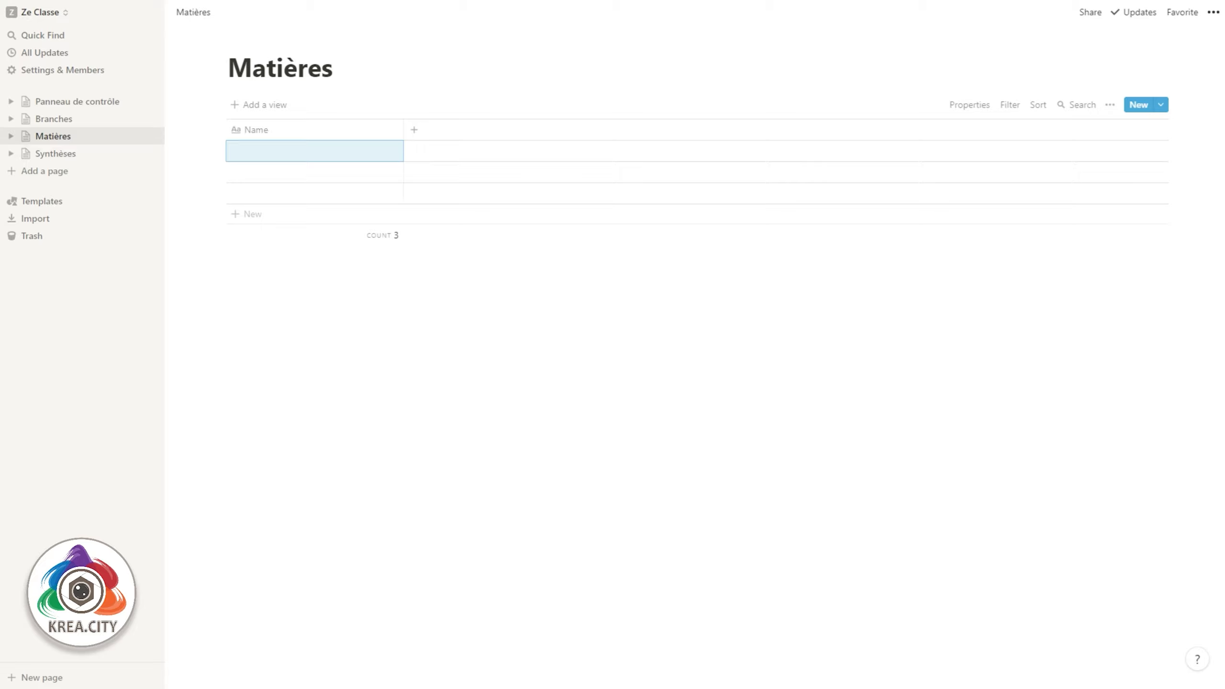
Add a Relation property named Branche to the Matières table, linked to the Branches database
{"action": "left_click", "coordinate": [414, 129]}
{"action": "left_click", "coordinate": [528, 195]}
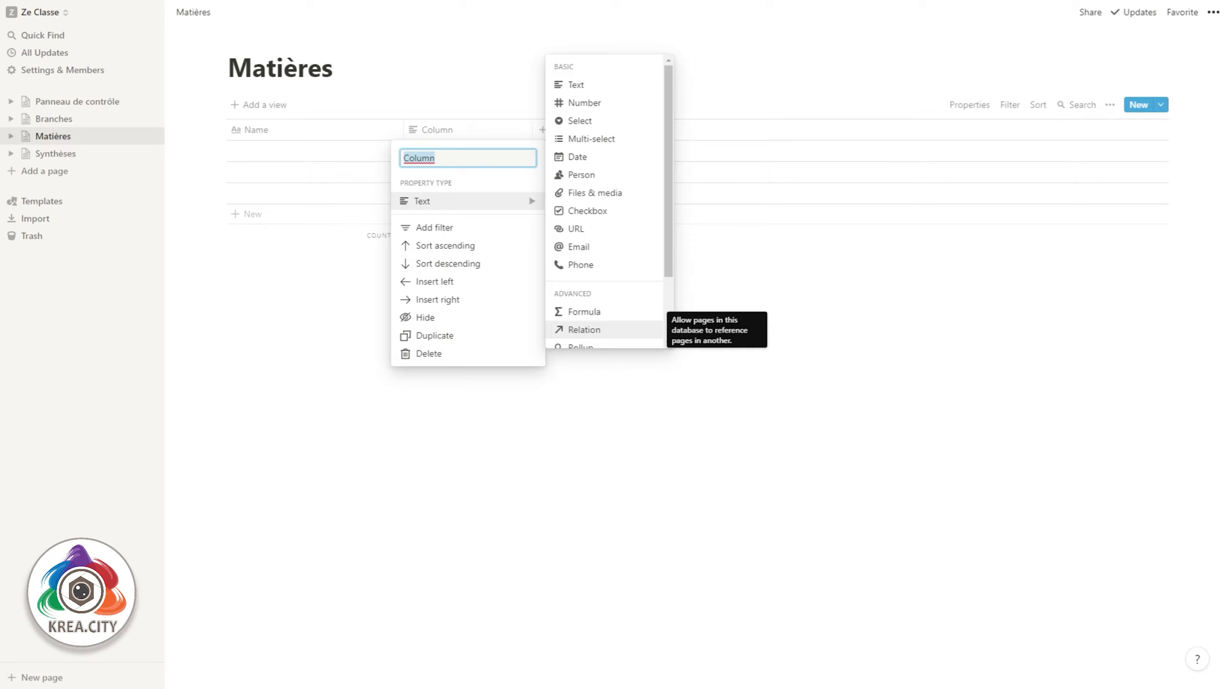
{"action": "left_click", "coordinate": [584, 330]}
{"action": "left_click", "coordinate": [611, 348]}
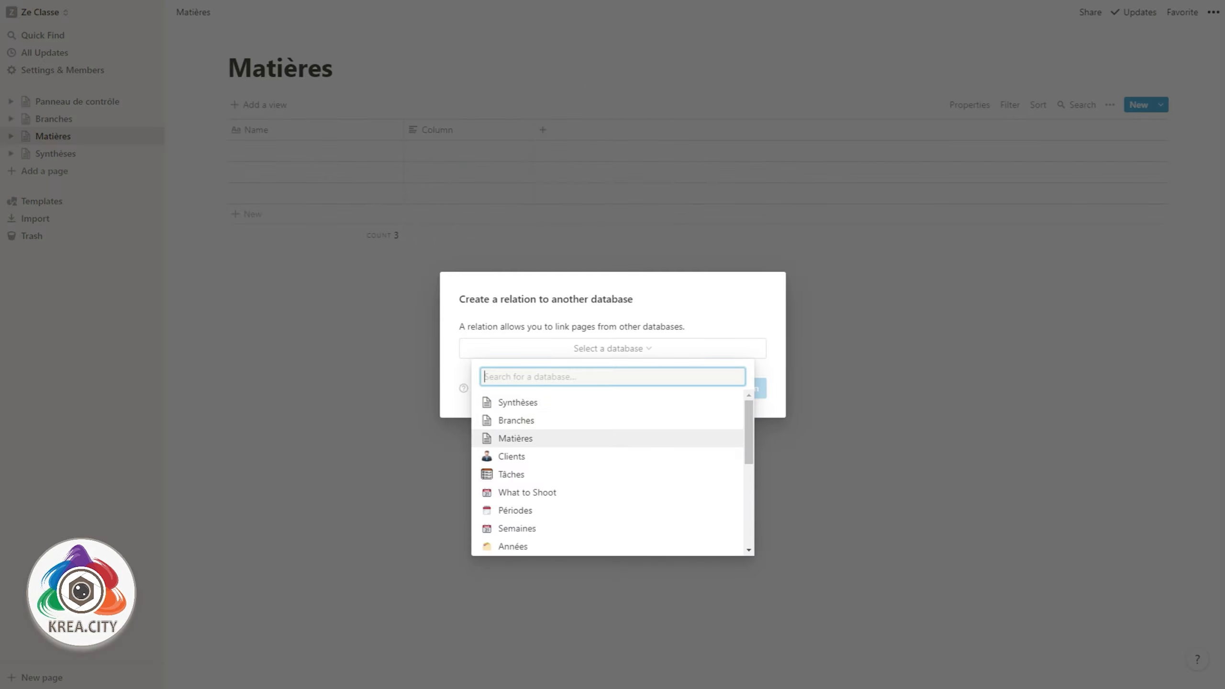
{"action": "key", "text": "Up"}
{"action": "key", "text": "Return"}
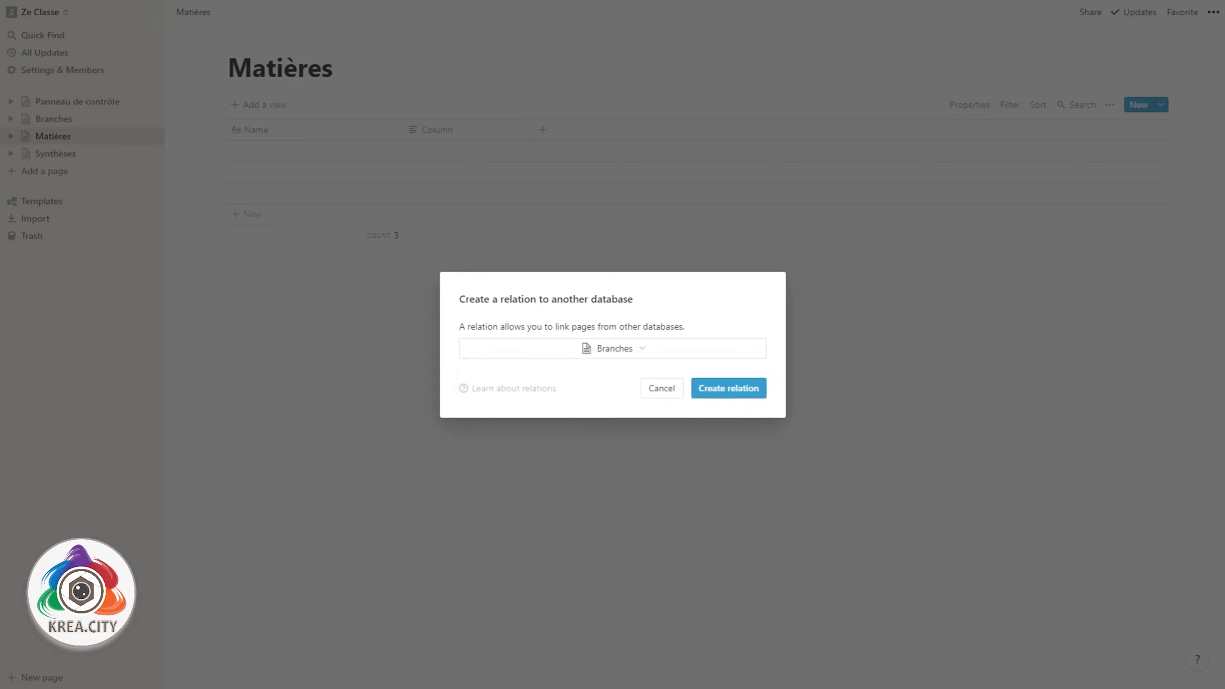
{"action": "key", "text": "Return"}
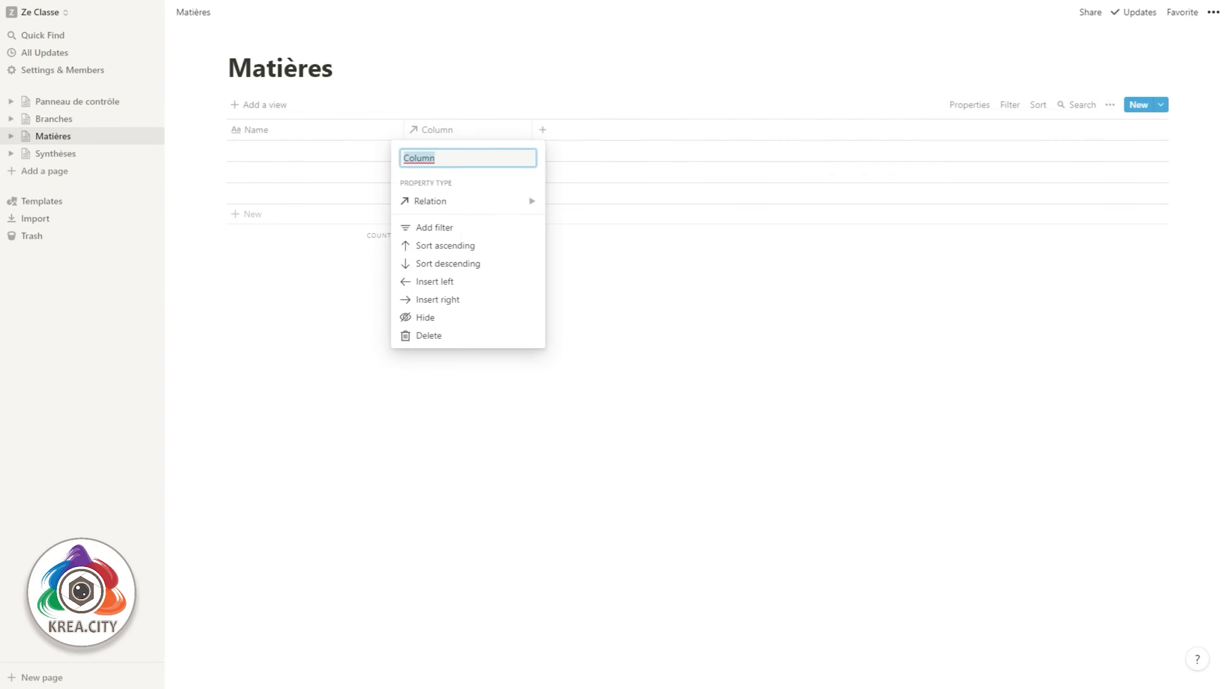
{"action": "type", "text": "Branche"}
{"action": "key", "text": "Return"}
Name the first Matières row Grammaire and link its Branche to Français
{"action": "left_click", "coordinate": [313, 151]}
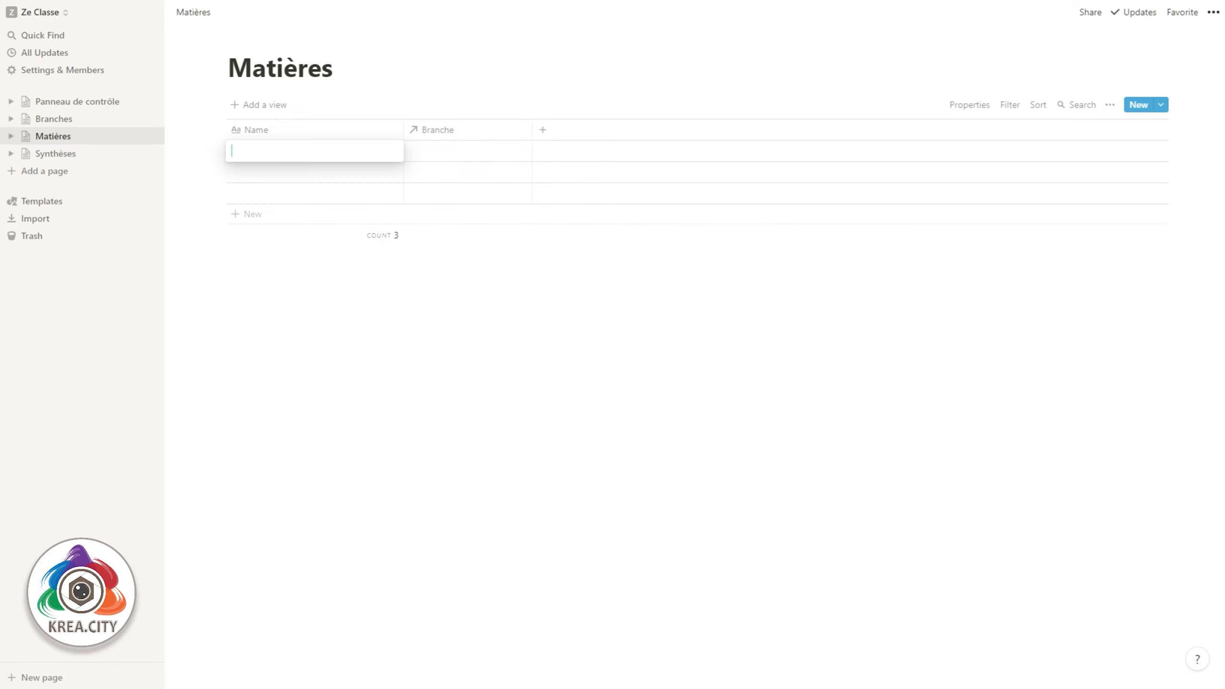
{"action": "type", "text": "Grammaire"}
{"action": "key", "text": "Tab"}
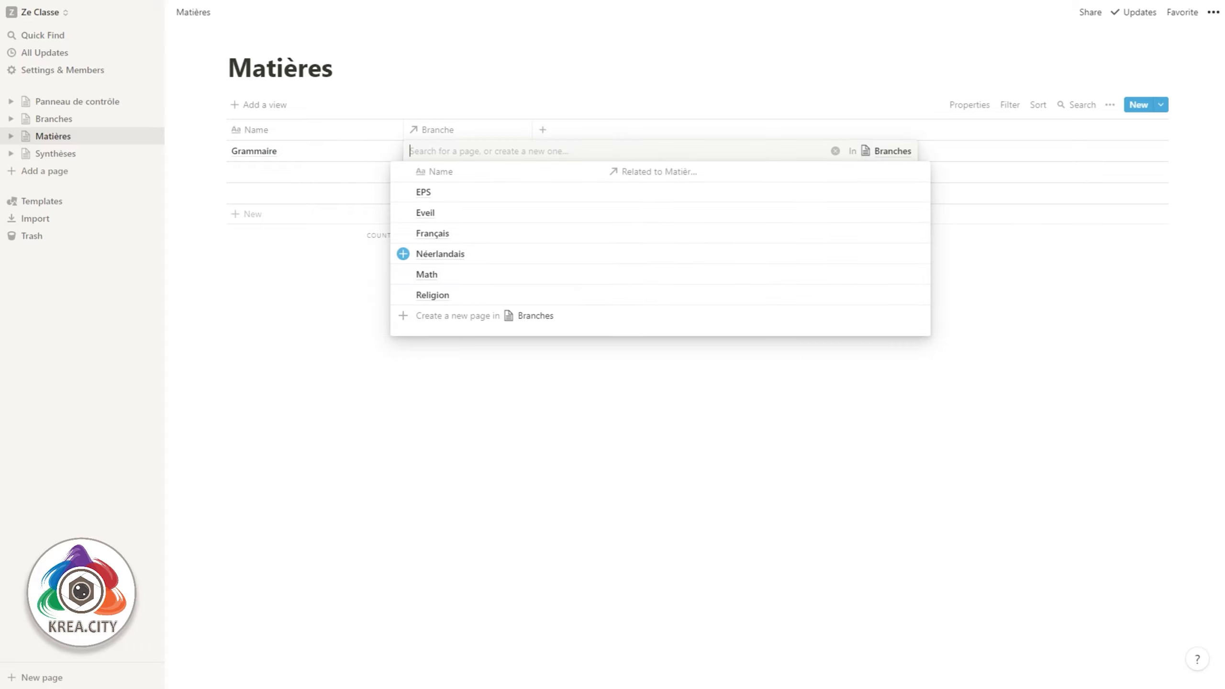
{"action": "left_click", "coordinate": [403, 233]}
{"action": "left_click", "coordinate": [314, 173]}
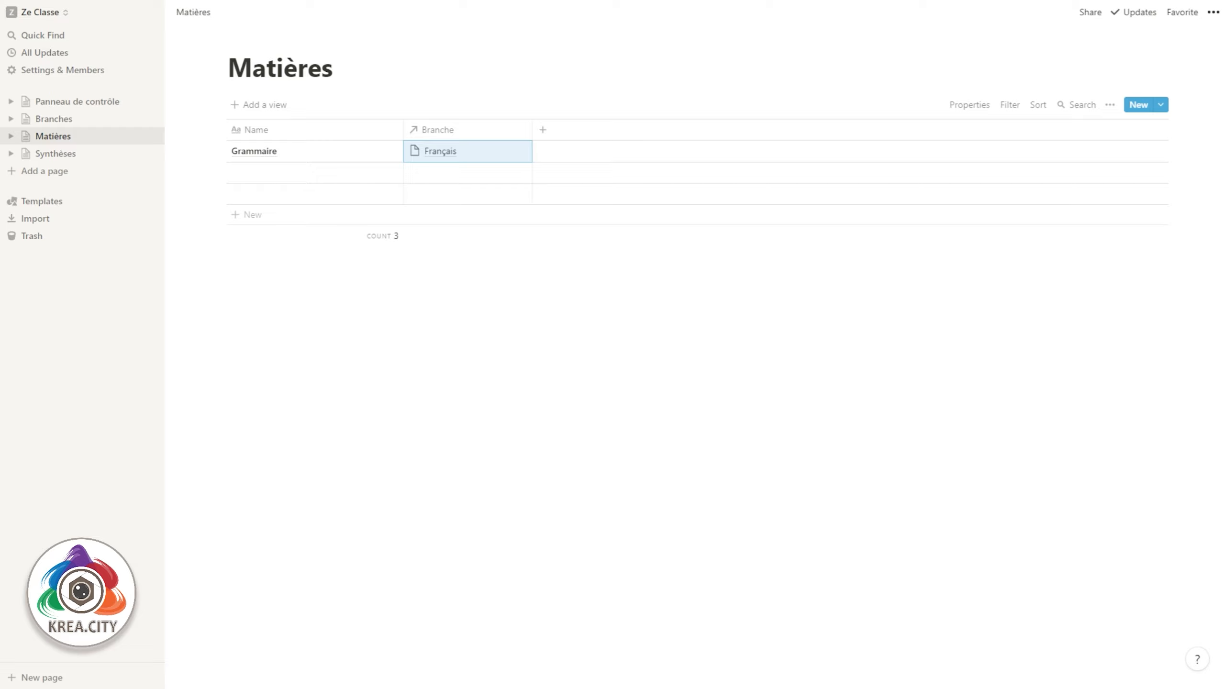
Name the second Matières row Orthographe and link its Branche to Français
{"action": "left_click", "coordinate": [315, 174]}
{"action": "type", "text": "Orthographe"}
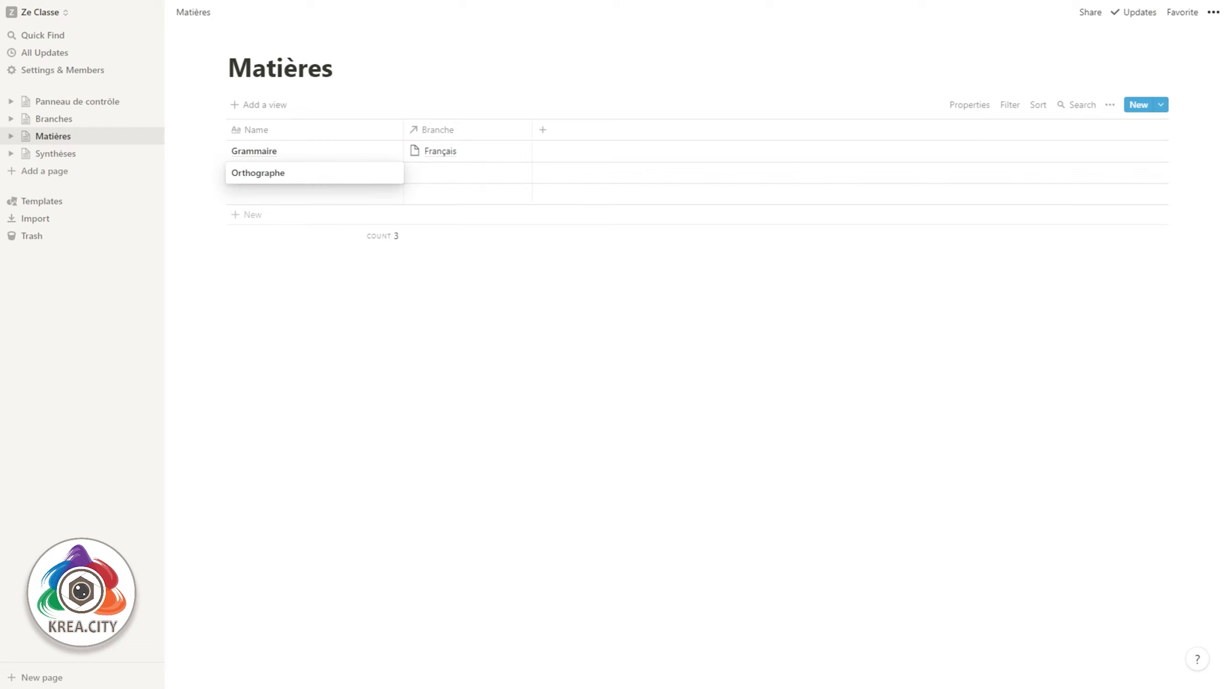
{"action": "key", "text": "Return"}
{"action": "left_click", "coordinate": [449, 173]}
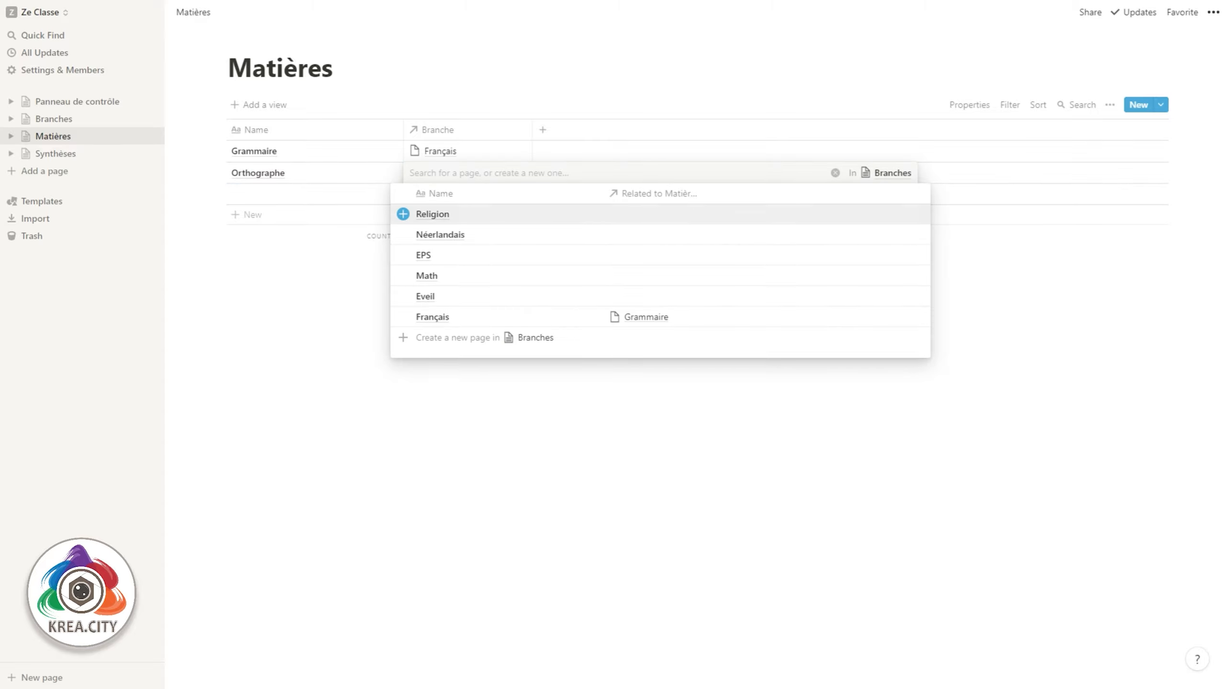
{"action": "left_click", "coordinate": [432, 318]}
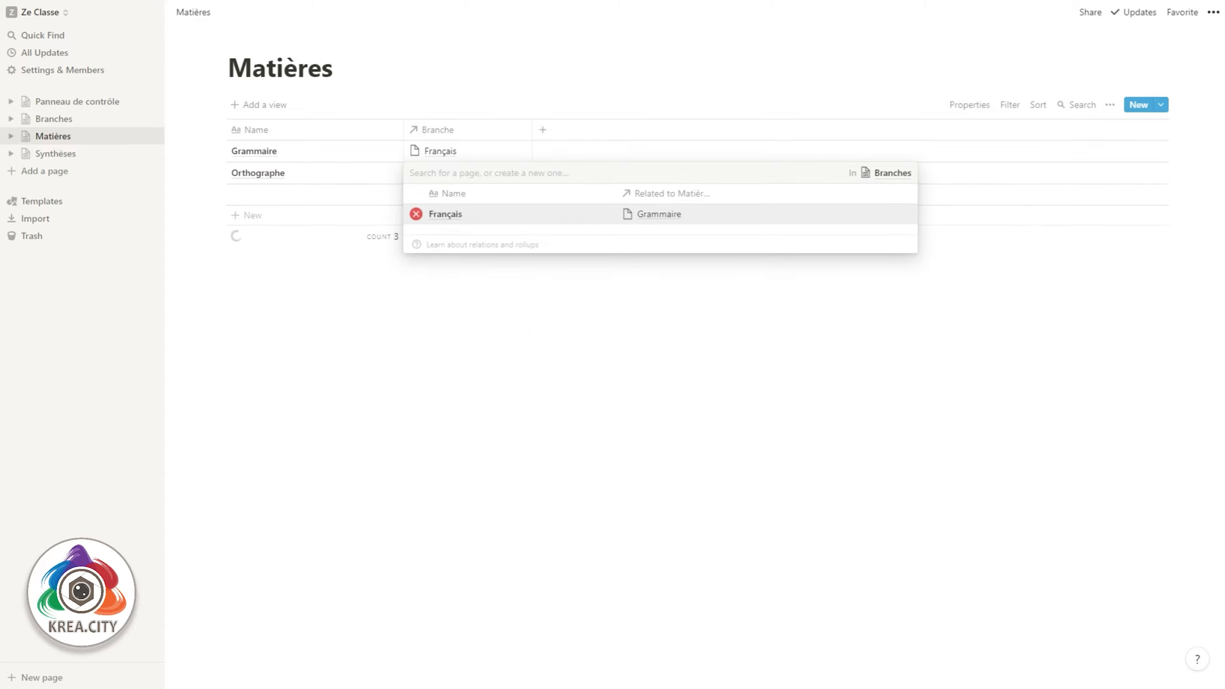
Name the third Matières row Calcul and link its Branche to Math
{"action": "left_click", "coordinate": [314, 215]}
{"action": "type", "text": "Calcul"}
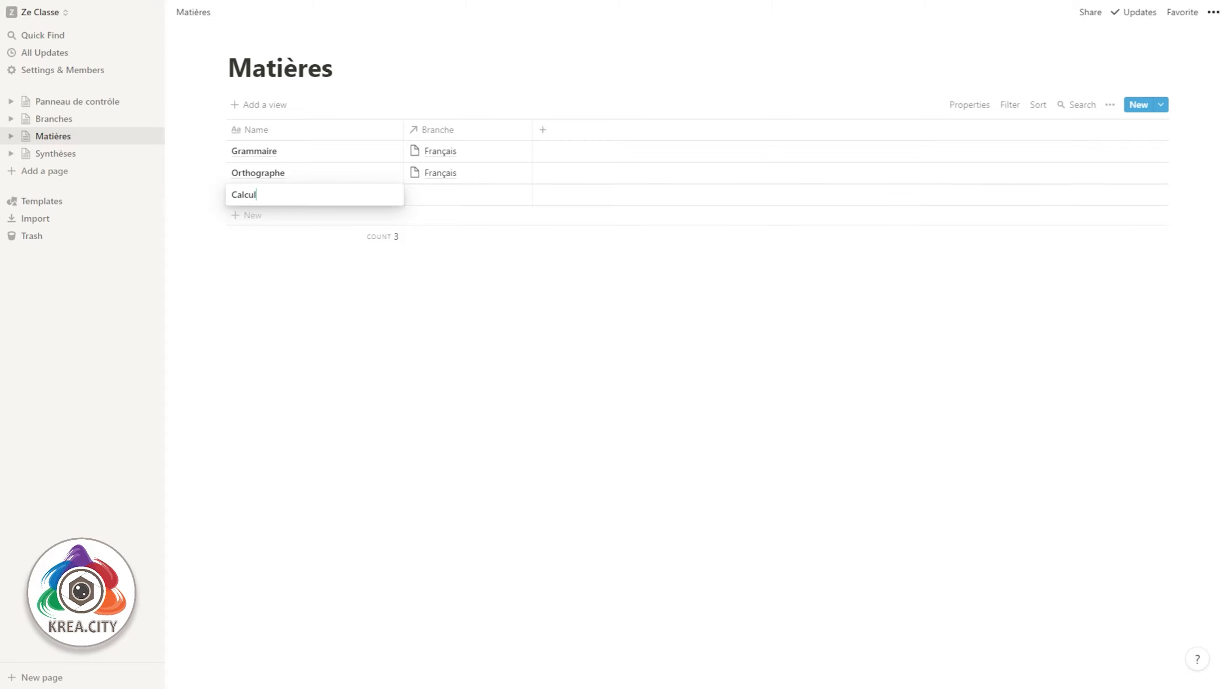
{"action": "left_click", "coordinate": [468, 194]}
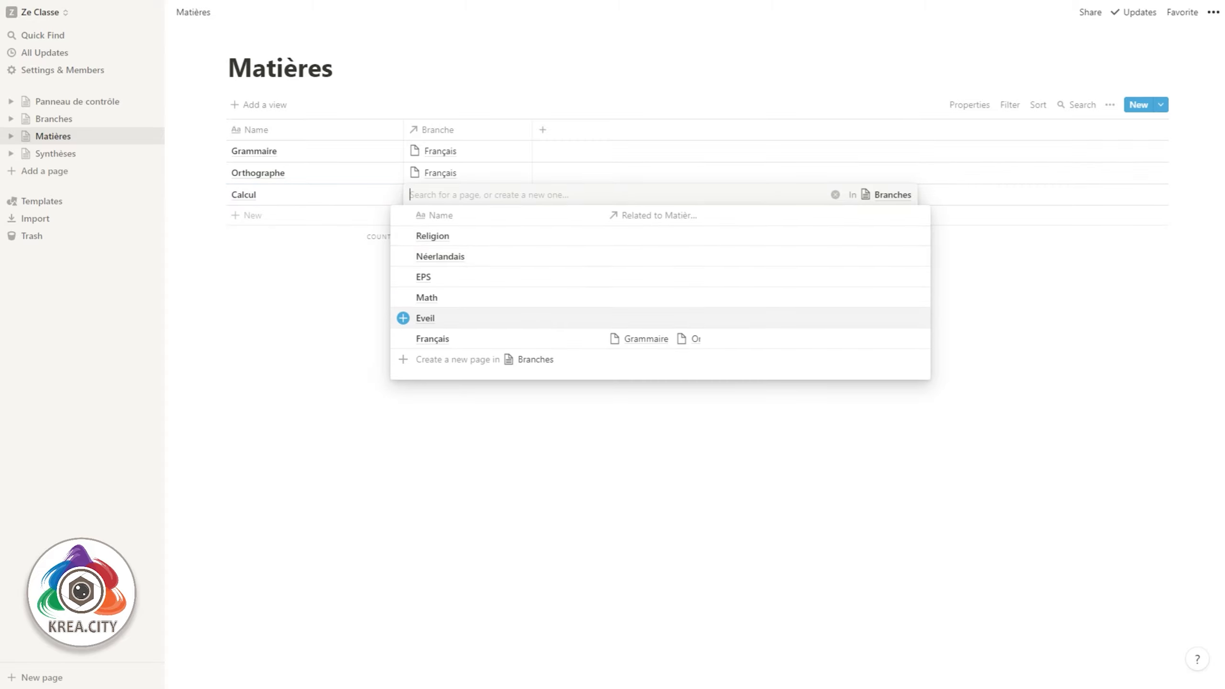
{"action": "left_click", "coordinate": [426, 298]}
{"action": "left_click", "coordinate": [367, 294]}
Add a new row named Géographie to the Matières table and link its Branche to Eveil
{"action": "left_click", "coordinate": [252, 216]}
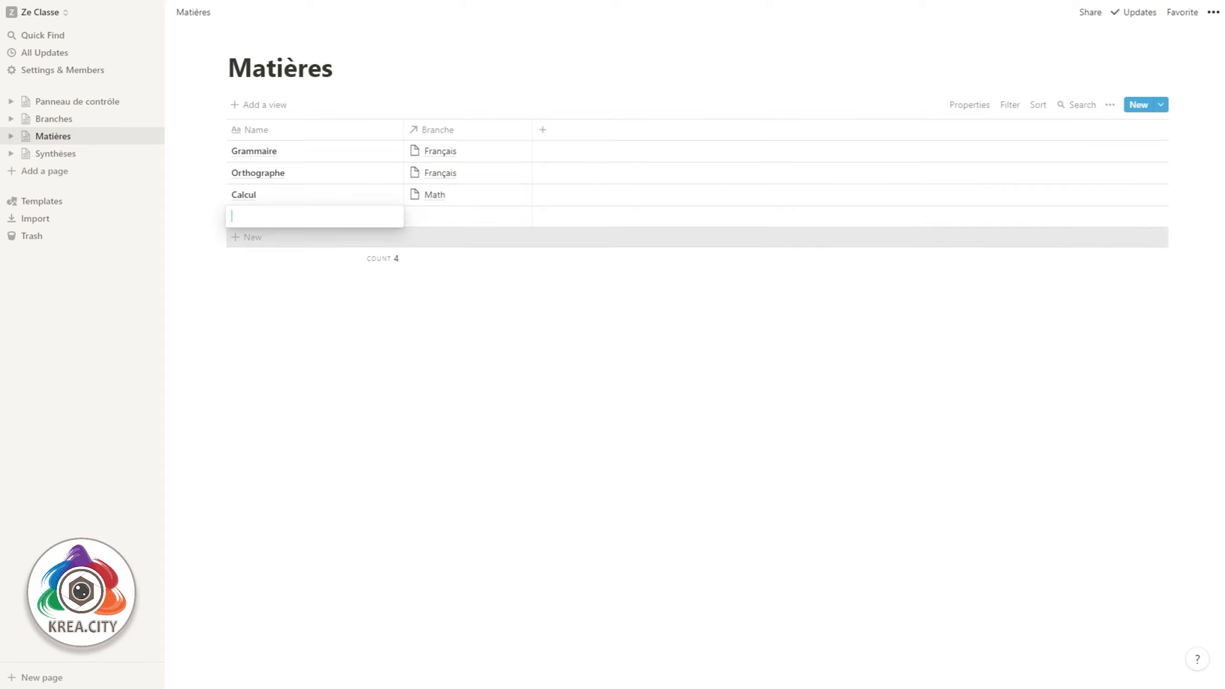
{"action": "type", "text": "Gé"}
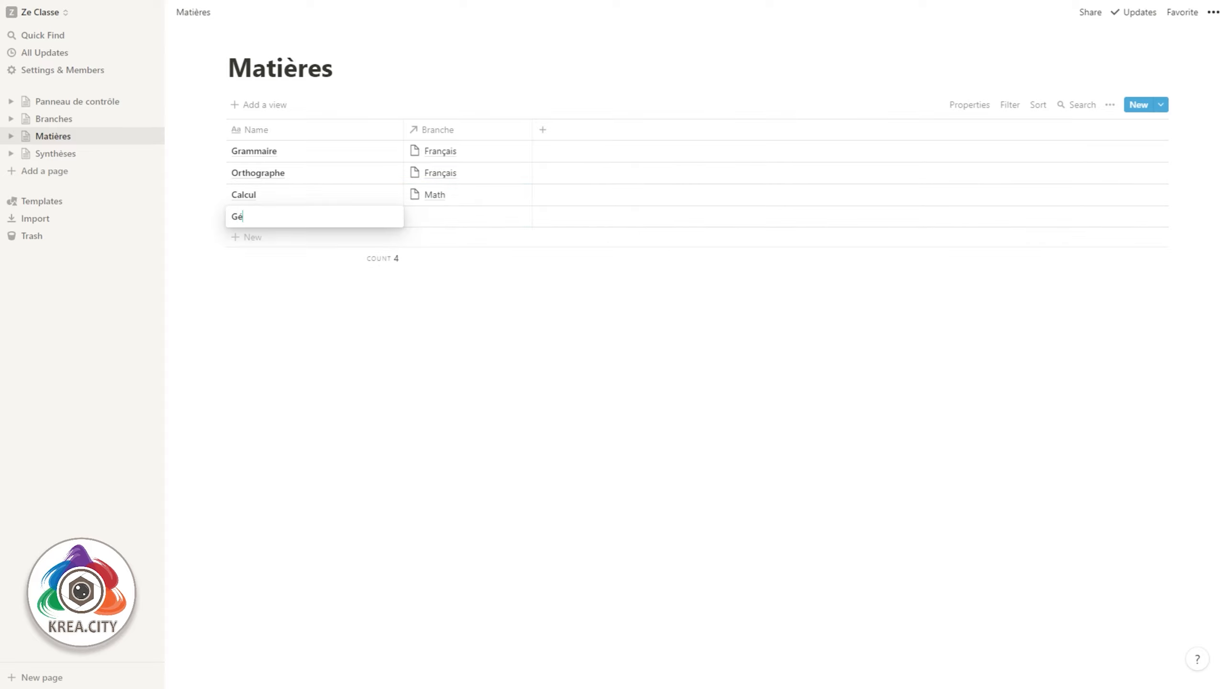
{"action": "type", "text": "ographie"}
{"action": "key", "text": "Tab"}
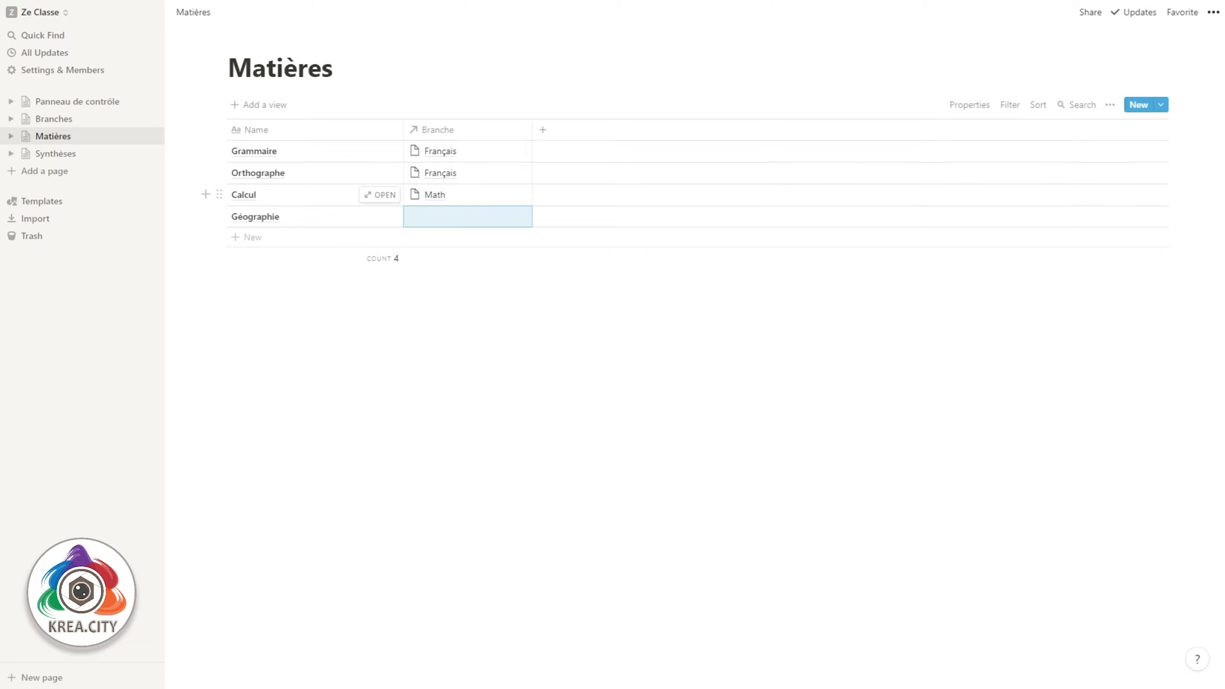
{"action": "left_click", "coordinate": [467, 217]}
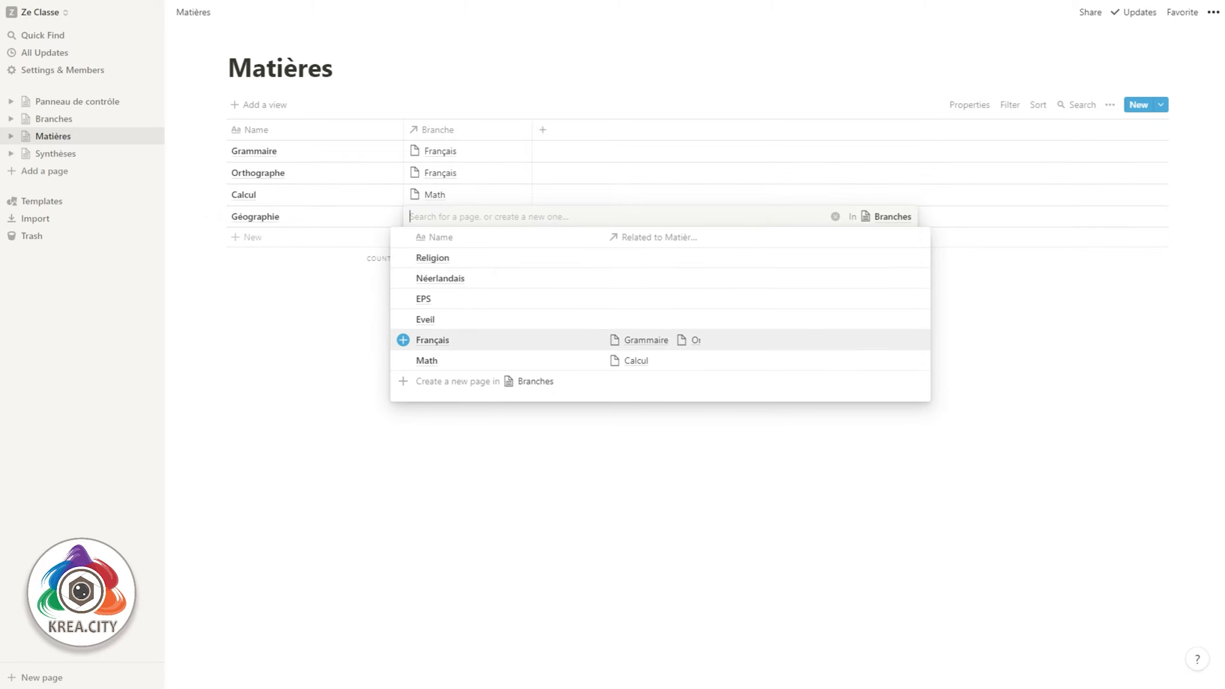
{"action": "left_click", "coordinate": [438, 320]}
{"action": "key", "text": "Escape"}
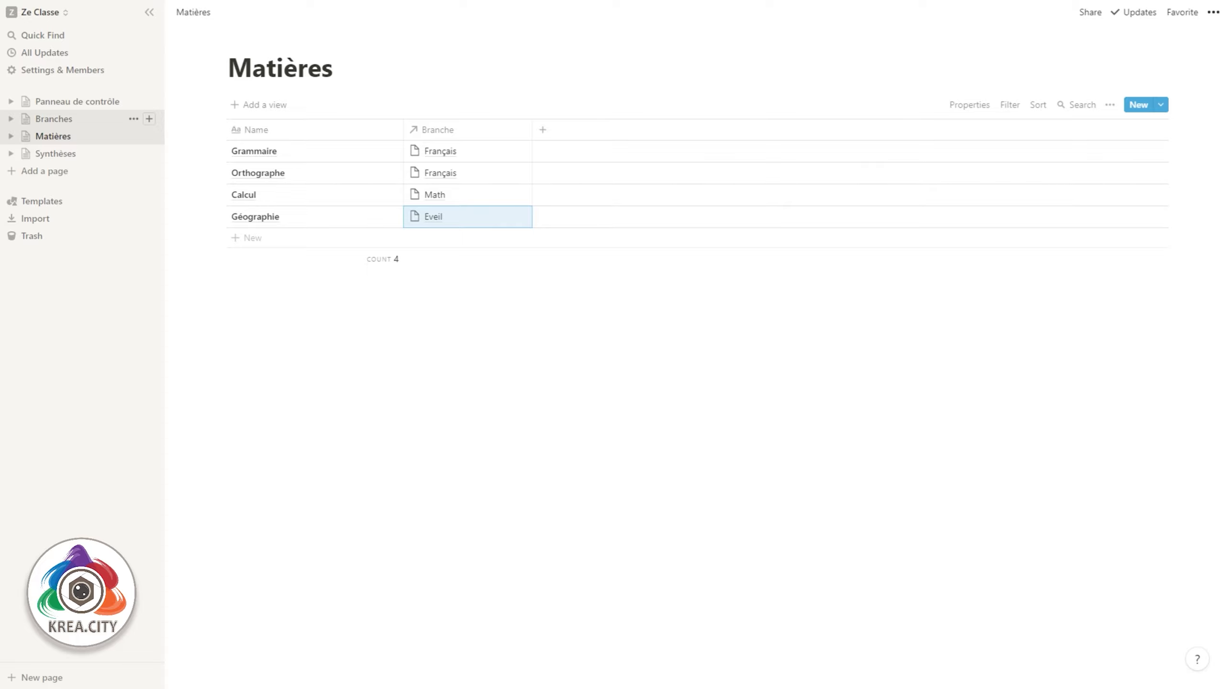
Widen the relation column in the Branches database and rename it Matières
{"action": "left_click", "coordinate": [53, 118]}
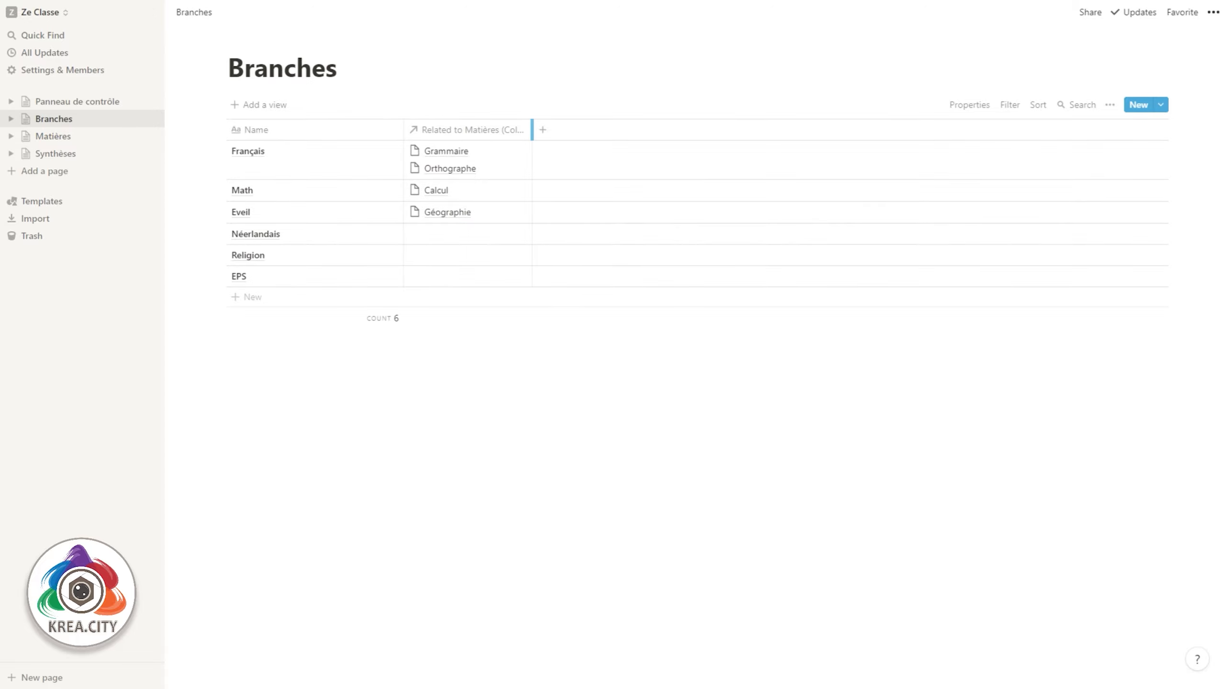
{"action": "left_click_drag", "start_coordinate": [532, 129], "coordinate": [627, 130]}
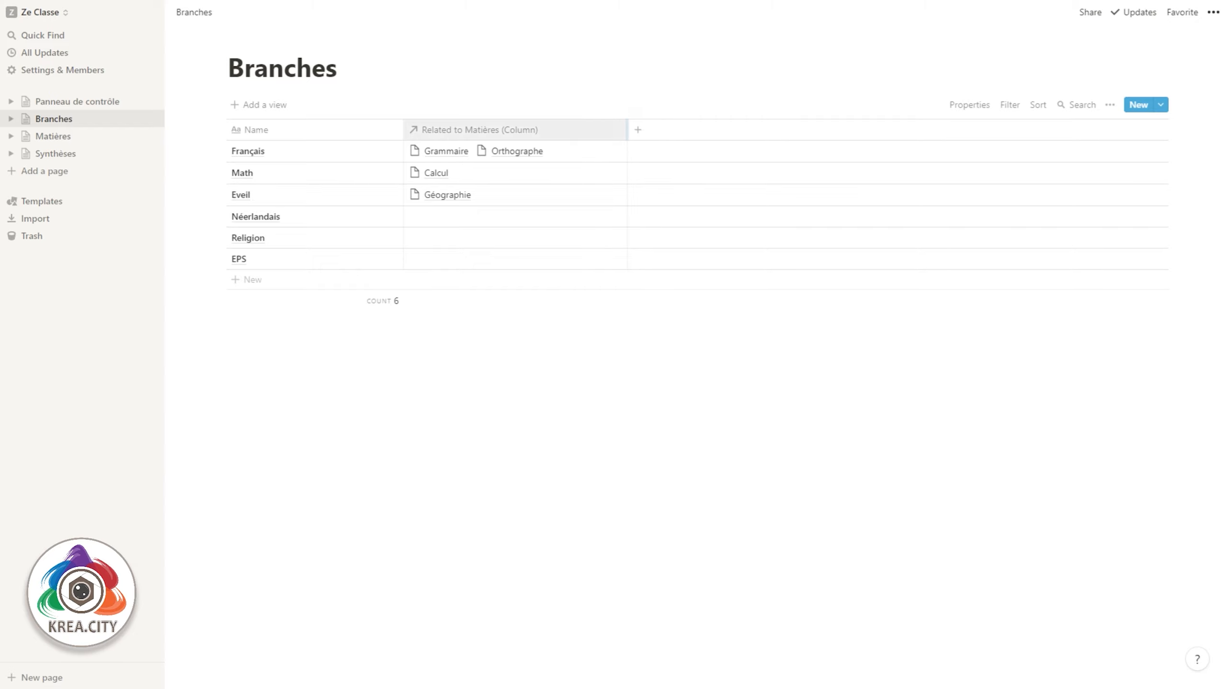
{"action": "left_click", "coordinate": [515, 130]}
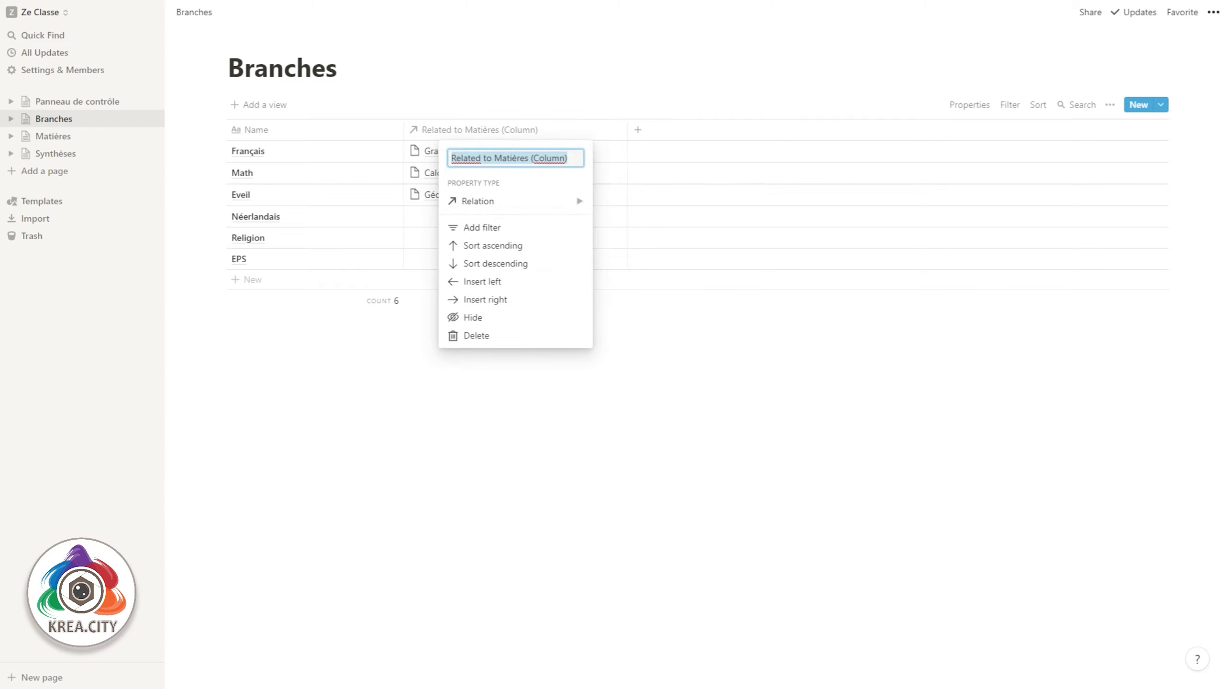
{"action": "type", "text": "Matières"}
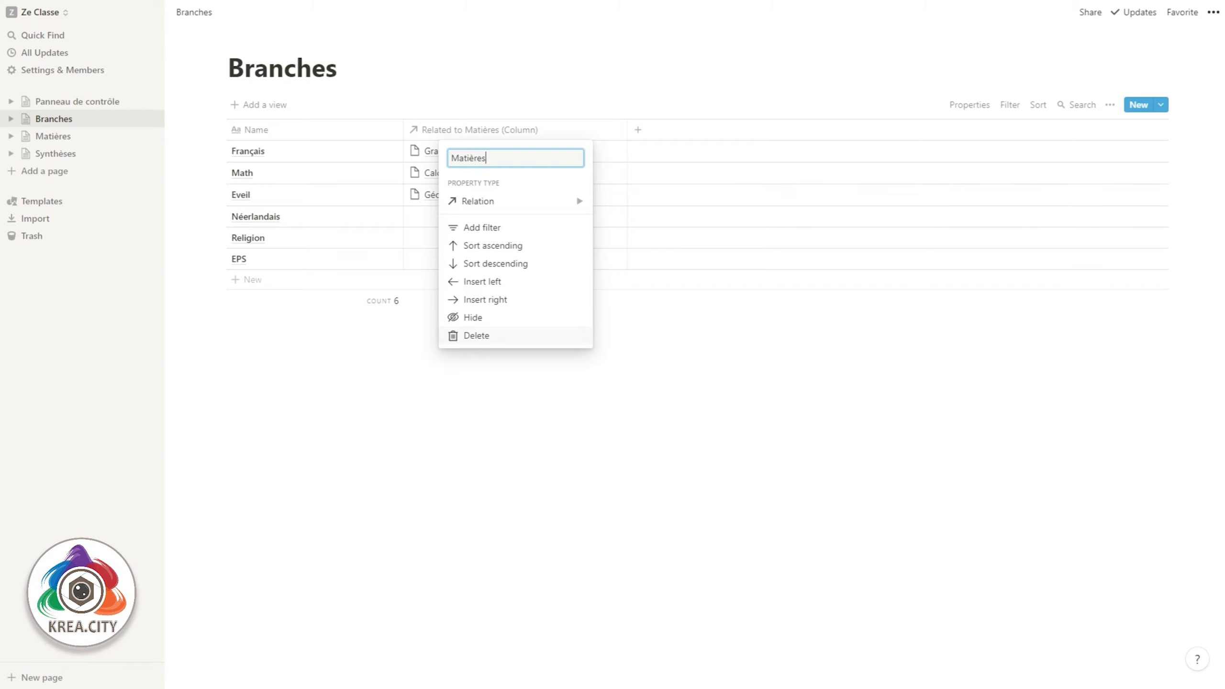
{"action": "key", "text": "Return"}
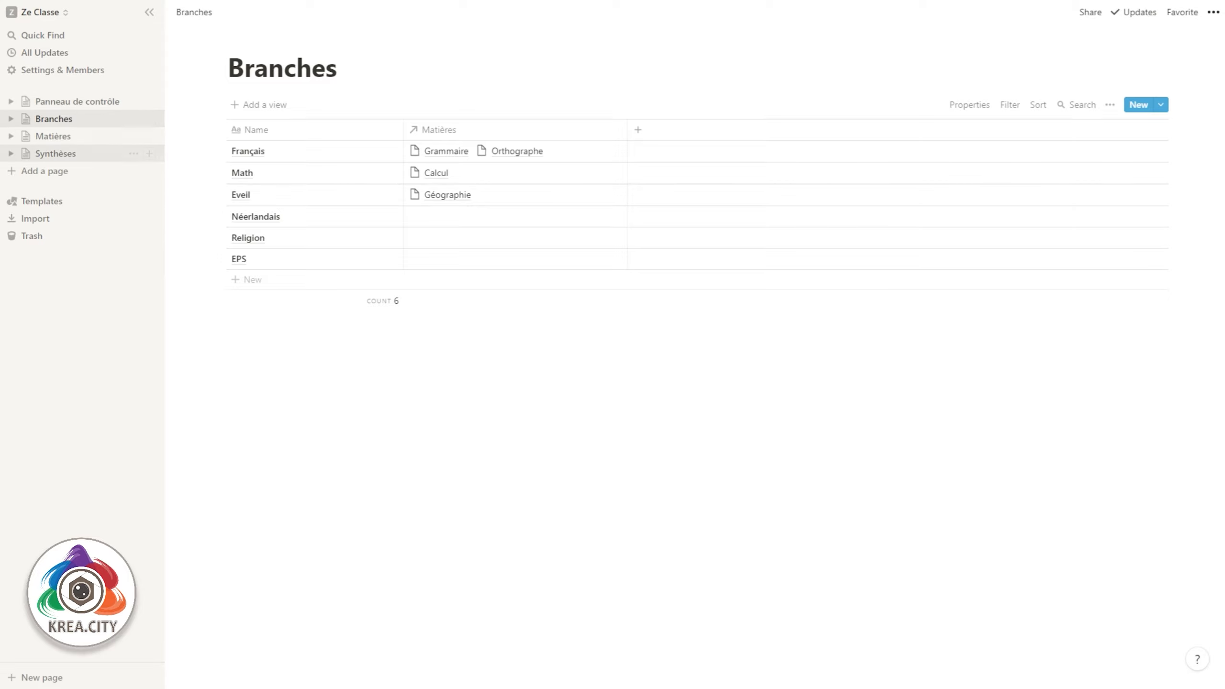
Delete the Tags column from the Synthèses database
{"action": "left_click", "coordinate": [56, 153]}
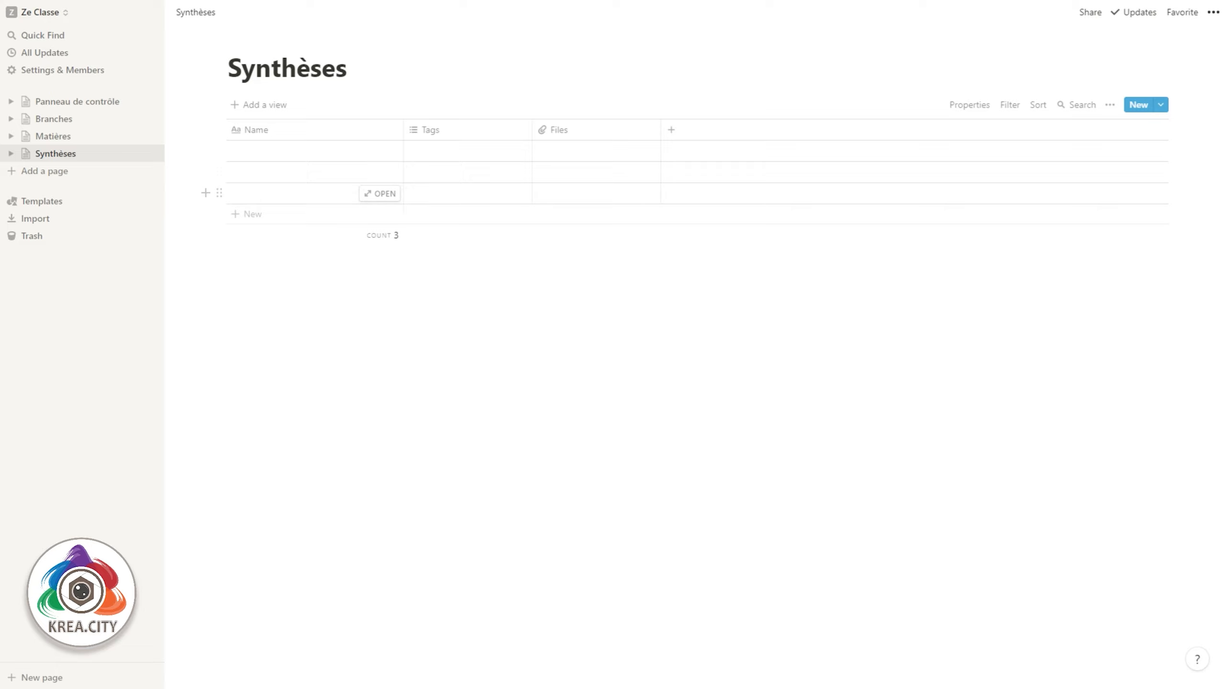
{"action": "left_click", "coordinate": [431, 129]}
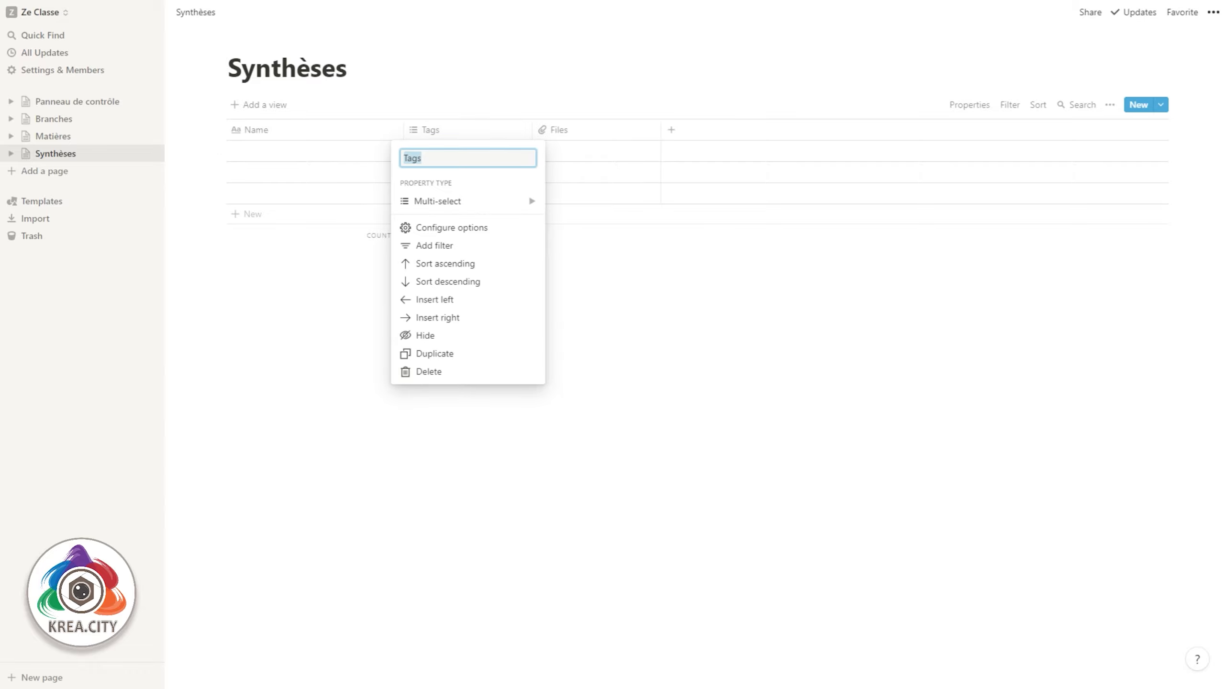
{"action": "left_click", "coordinate": [429, 370]}
{"action": "left_click", "coordinate": [612, 355]}
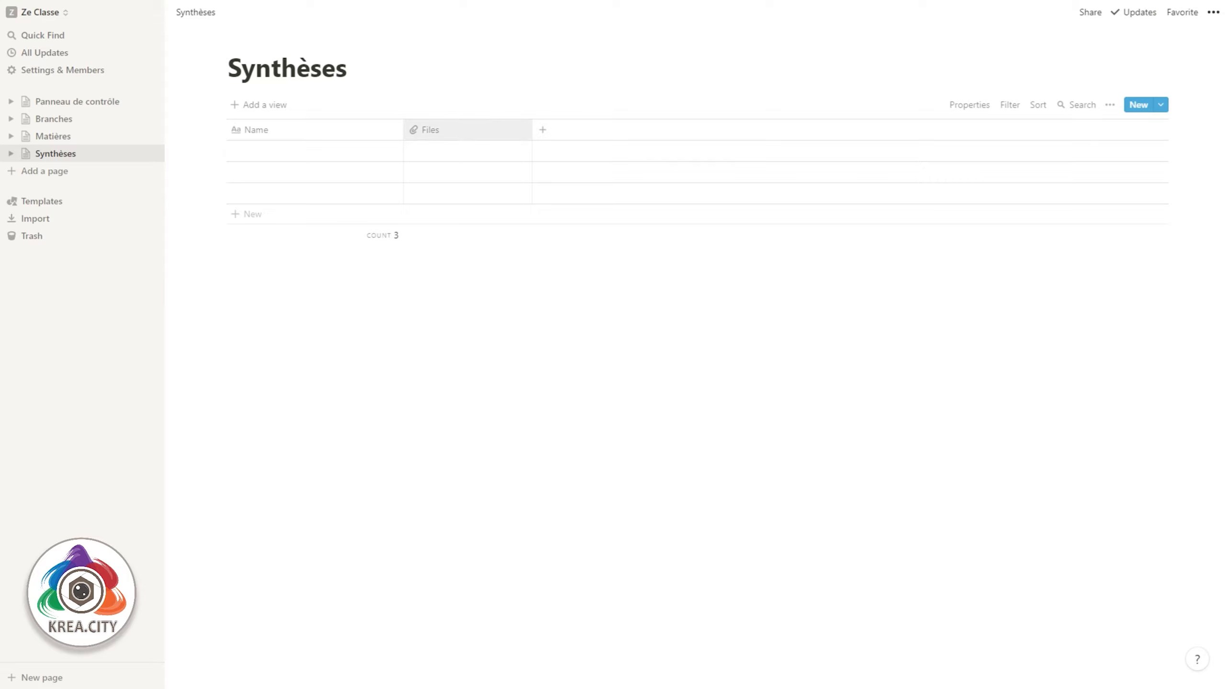
Rename the Files column of the Synthèses database as Fichiers
{"action": "left_click", "coordinate": [430, 129]}
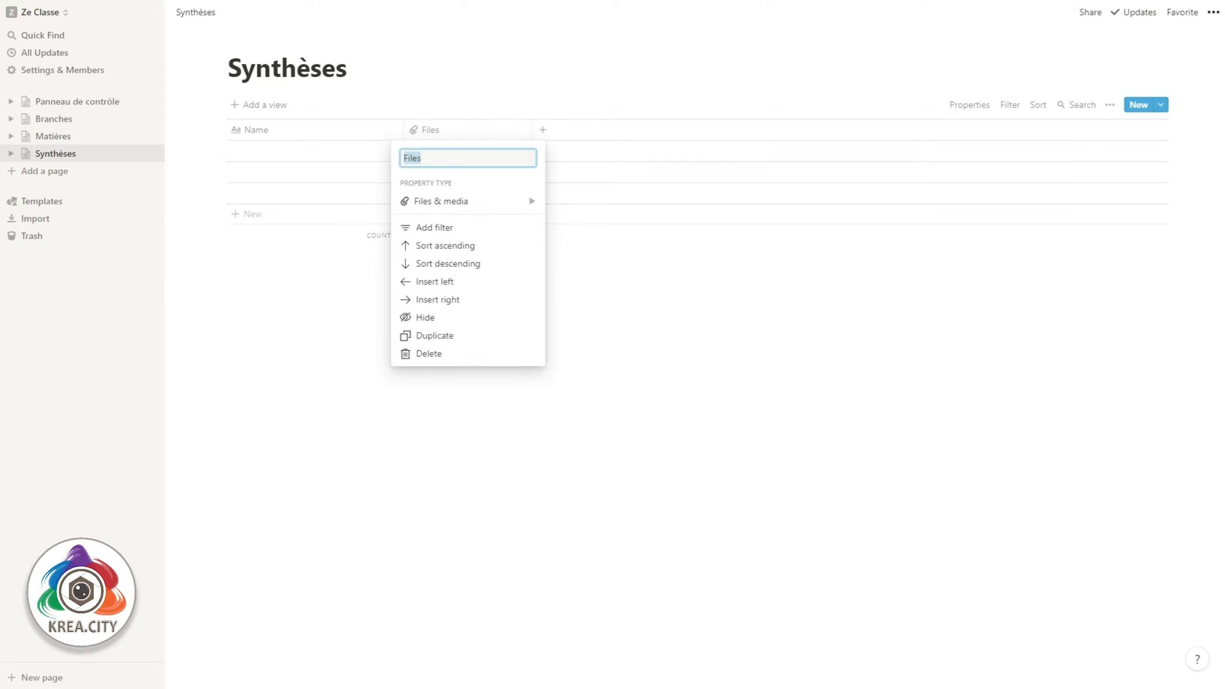
{"action": "type", "text": "Fichiers"}
{"action": "key", "text": "Return"}
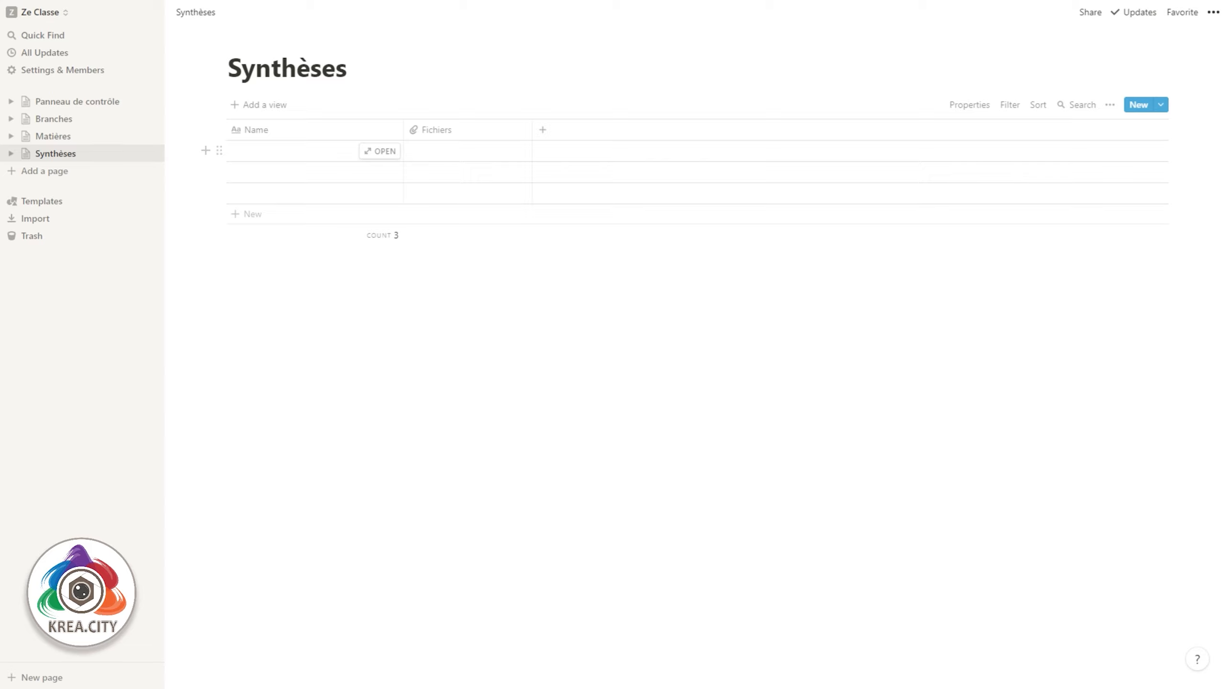
Name the first Synthèses row Quadrialtères and attach Quadrilatères.pdf in its Fichiers cell
{"action": "left_click", "coordinate": [299, 151]}
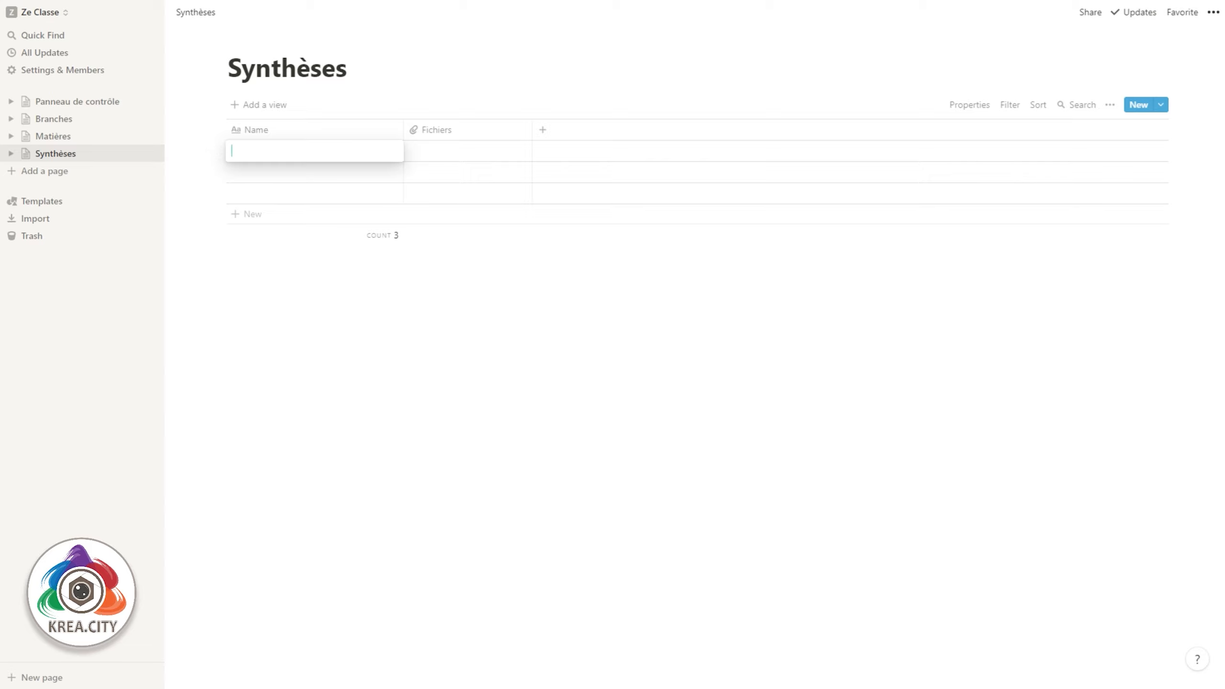
{"action": "key", "text": "BackSpace"}
{"action": "type", "text": "uadrialtères"}
{"action": "key", "text": "Tab"}
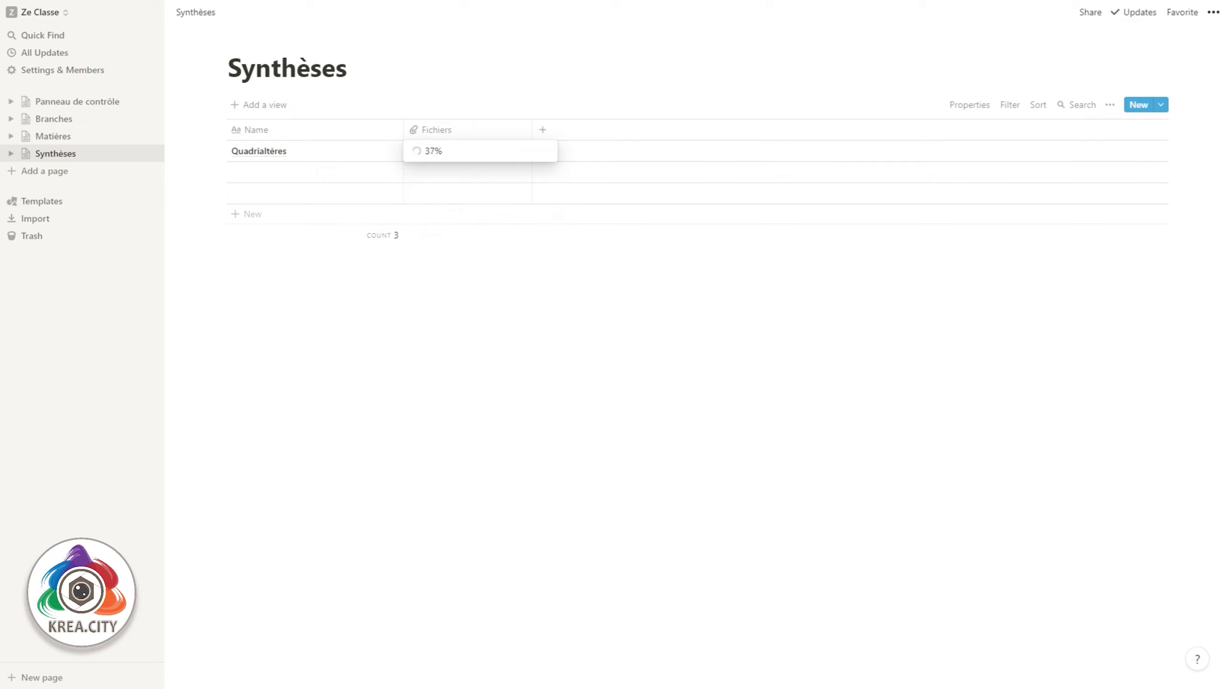
{"action": "left_click", "coordinate": [475, 198]}
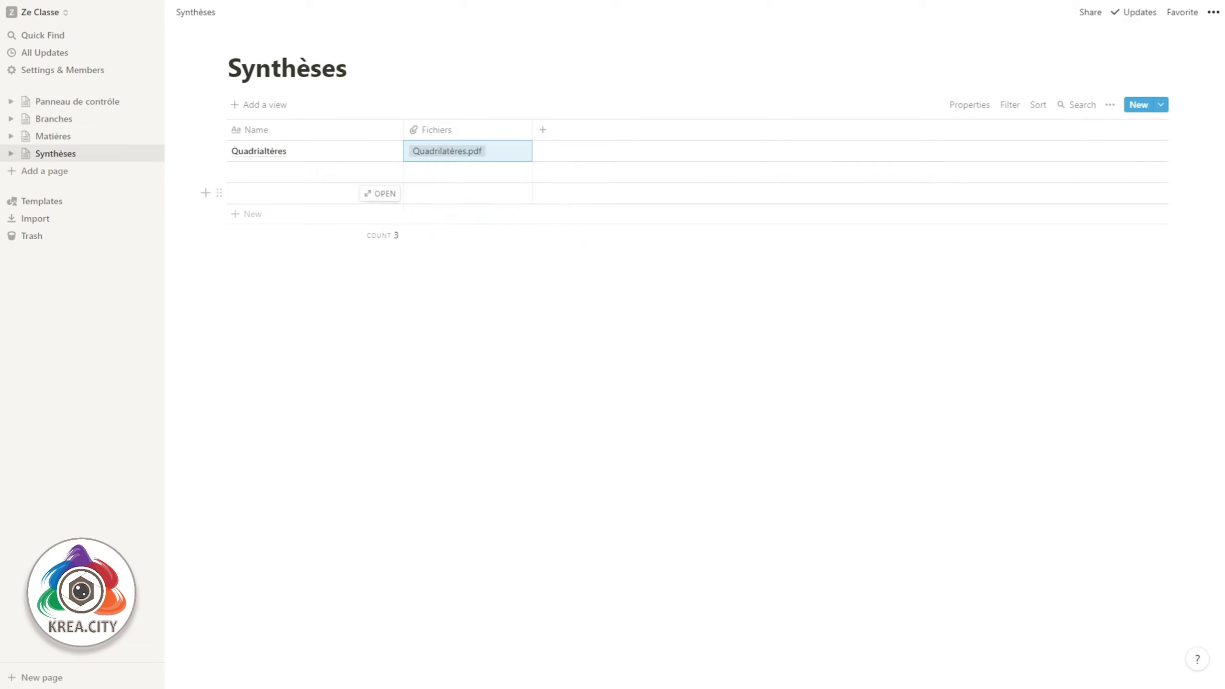
Attach Les losanges.pdf as a second file in the Fichiers cell of the Quadrialtères row
{"action": "left_click", "coordinate": [475, 151]}
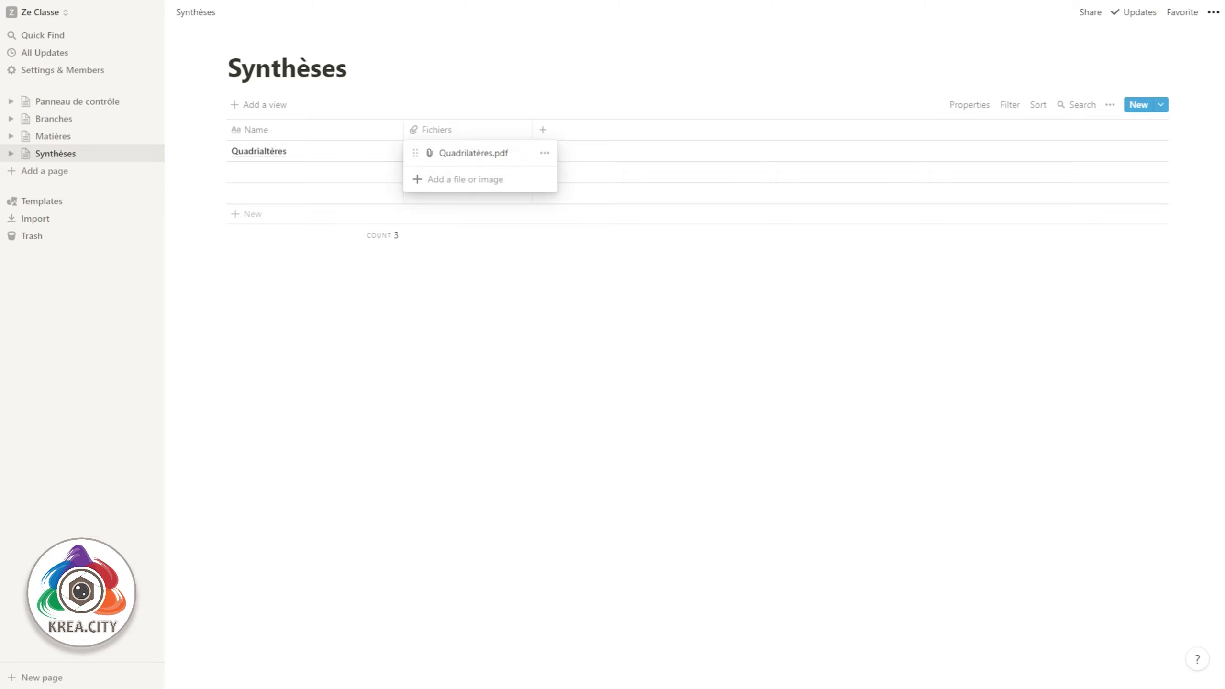
{"action": "left_click", "coordinate": [465, 179]}
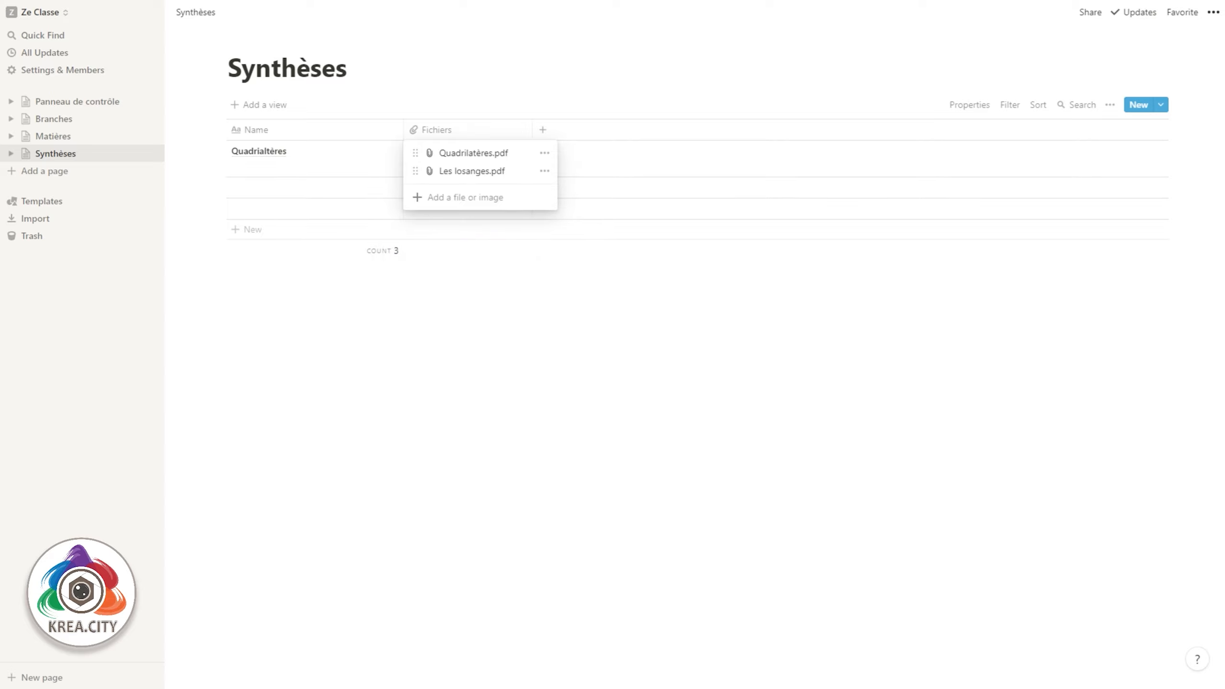
{"action": "key", "text": "Escape"}
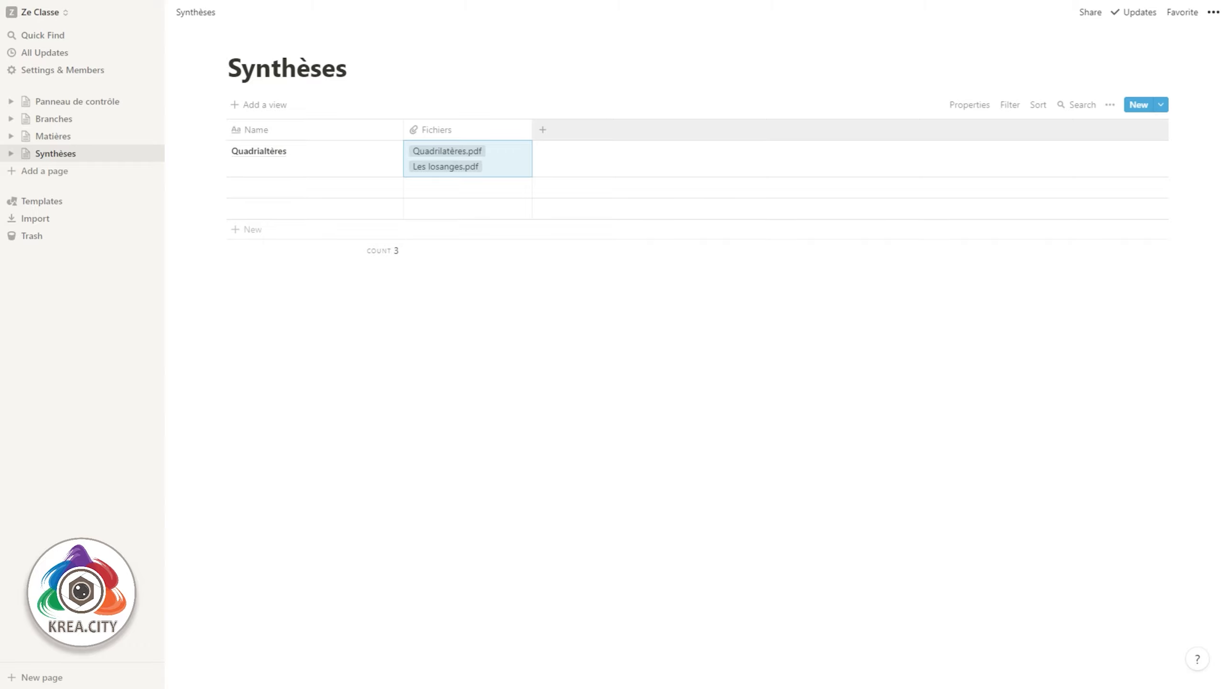
Add a column to the Synthèses database as a relation to the Matières database
{"action": "left_click", "coordinate": [542, 129]}
{"action": "mouse_move", "coordinate": [656, 195]}
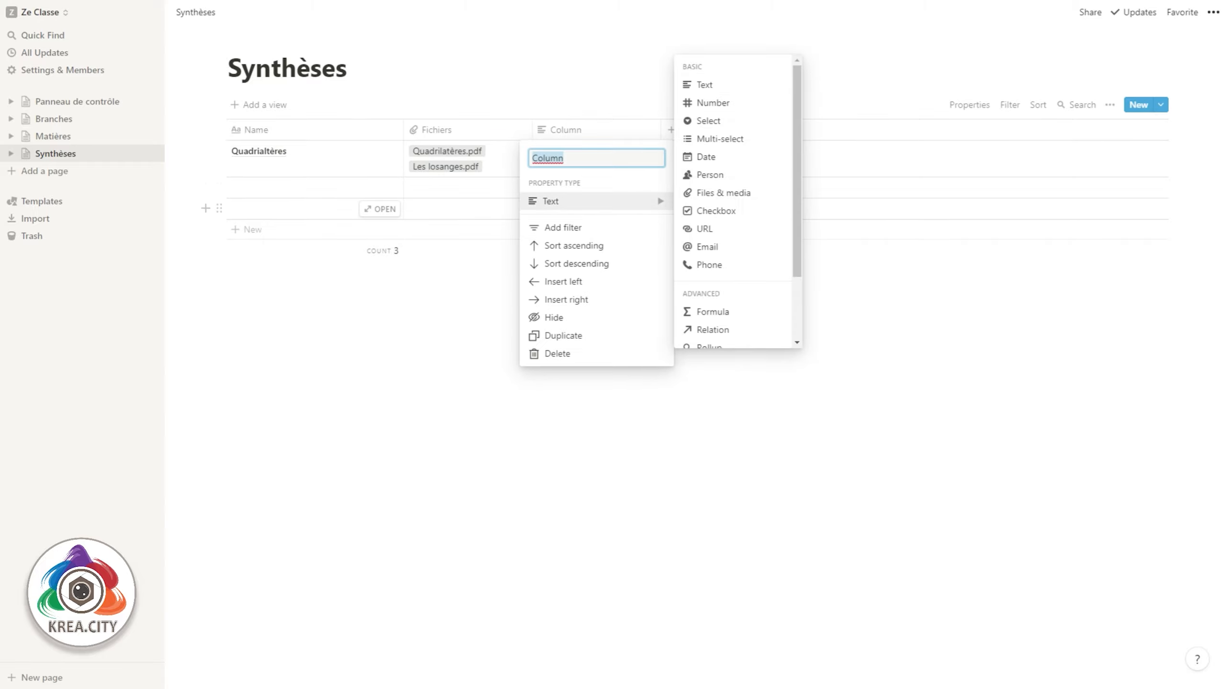
{"action": "scroll", "coordinate": [709, 265], "scroll_direction": "down", "scroll_amount": 1}
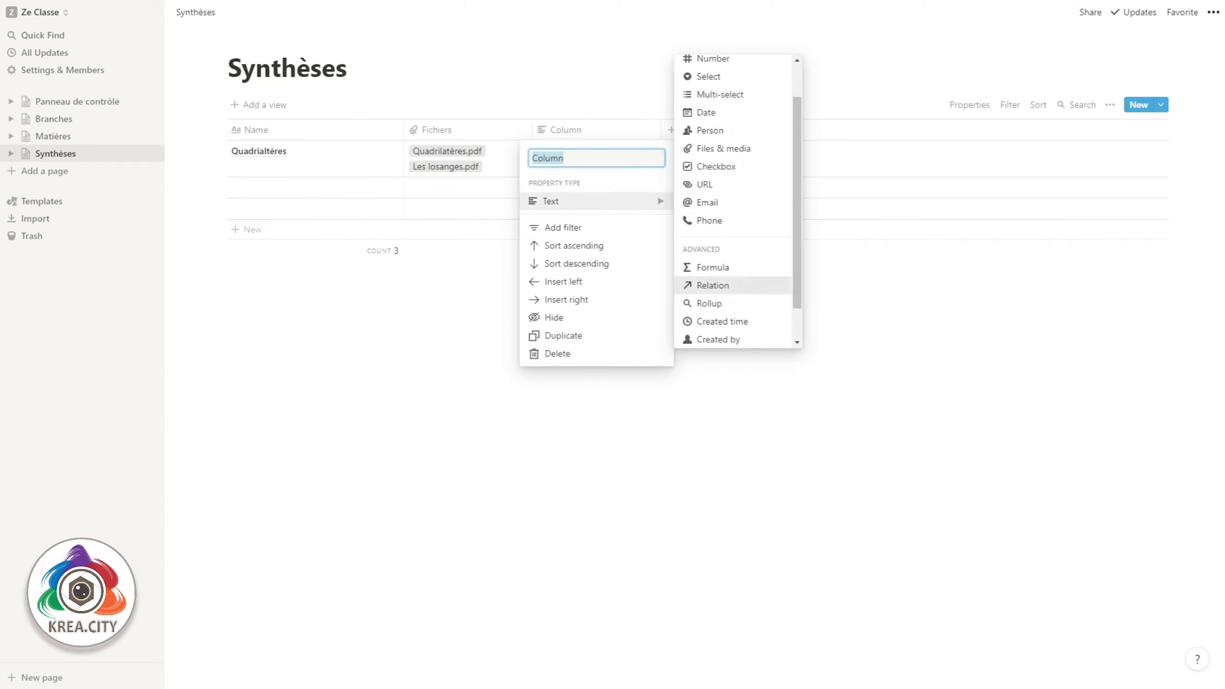
{"action": "left_click", "coordinate": [713, 286]}
{"action": "left_click", "coordinate": [612, 348]}
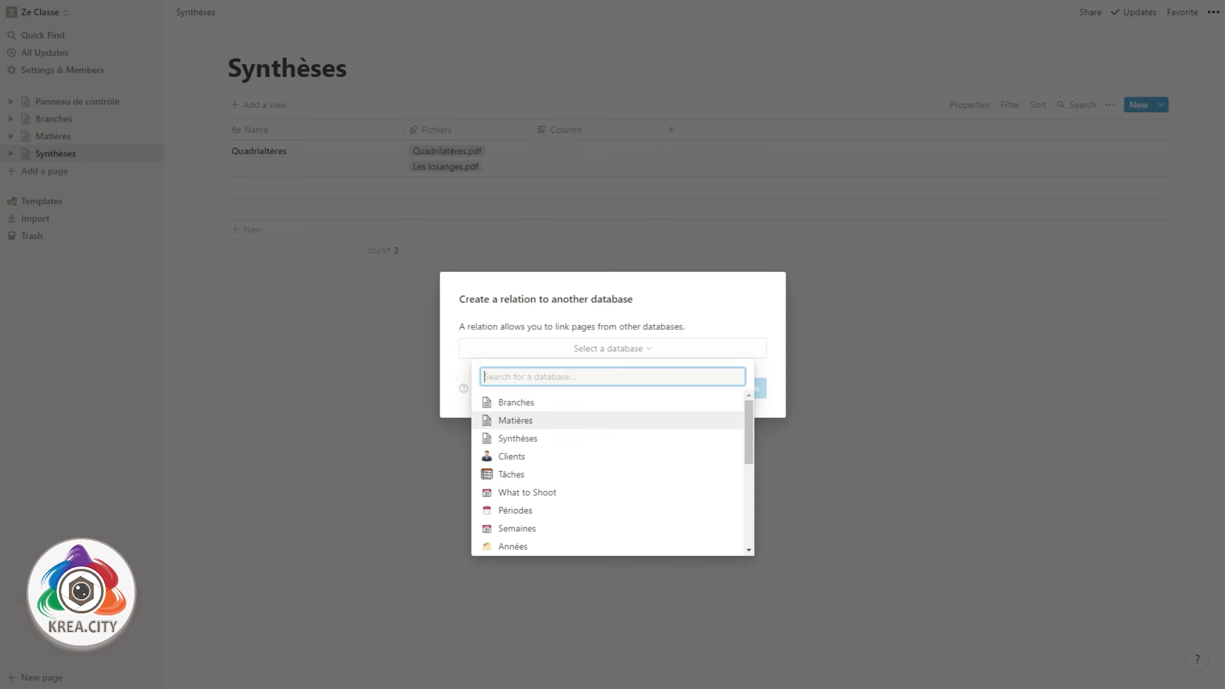
{"action": "key", "text": "Return"}
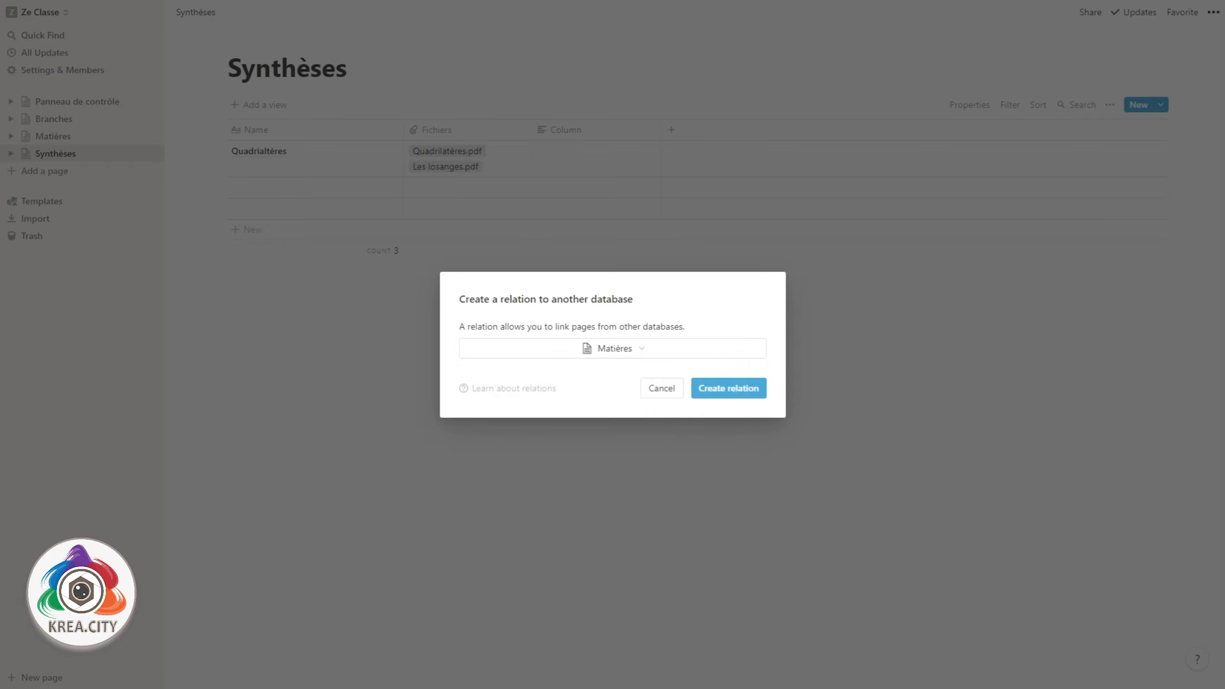
{"action": "left_click", "coordinate": [728, 388]}
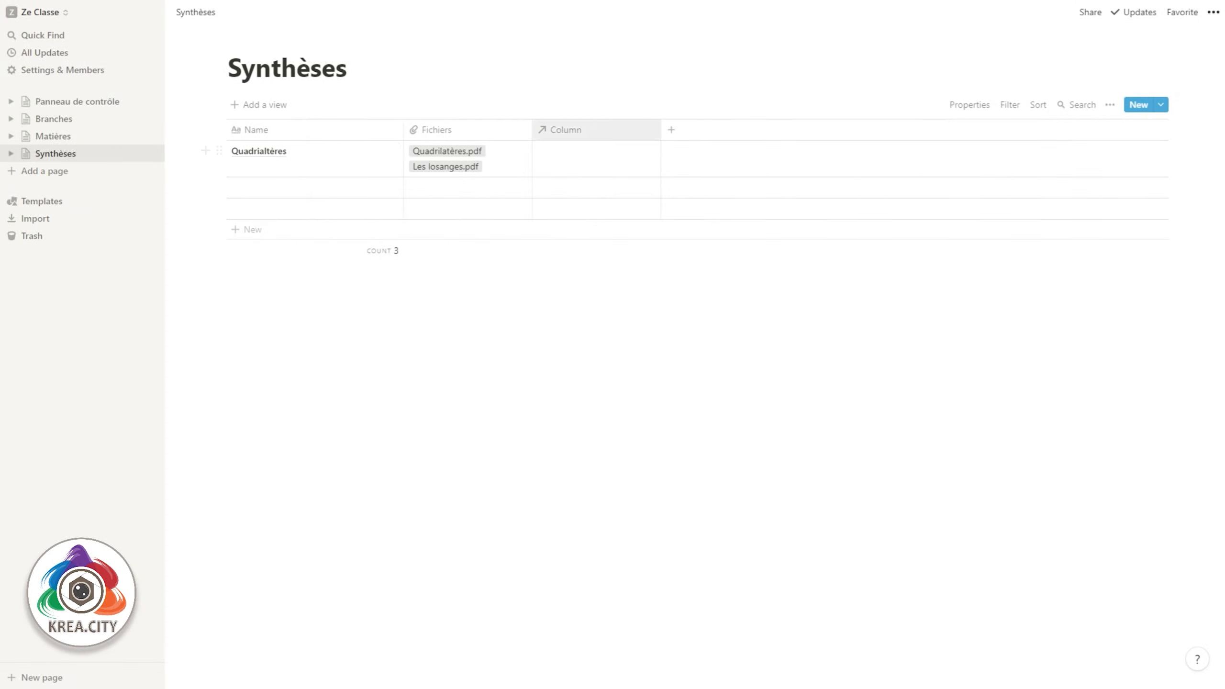
Rename the new relation column in Synthèses as Matières
{"action": "left_click", "coordinate": [564, 129]}
{"action": "type", "text": "Matières"}
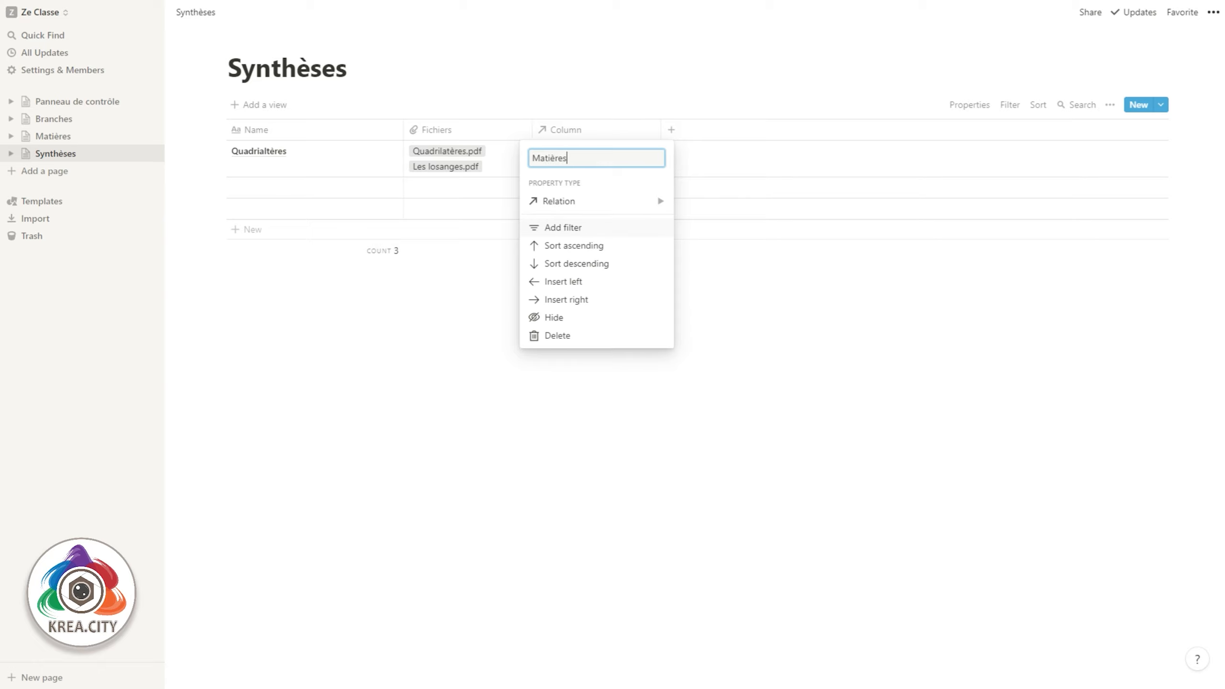
{"action": "key", "text": "Return"}
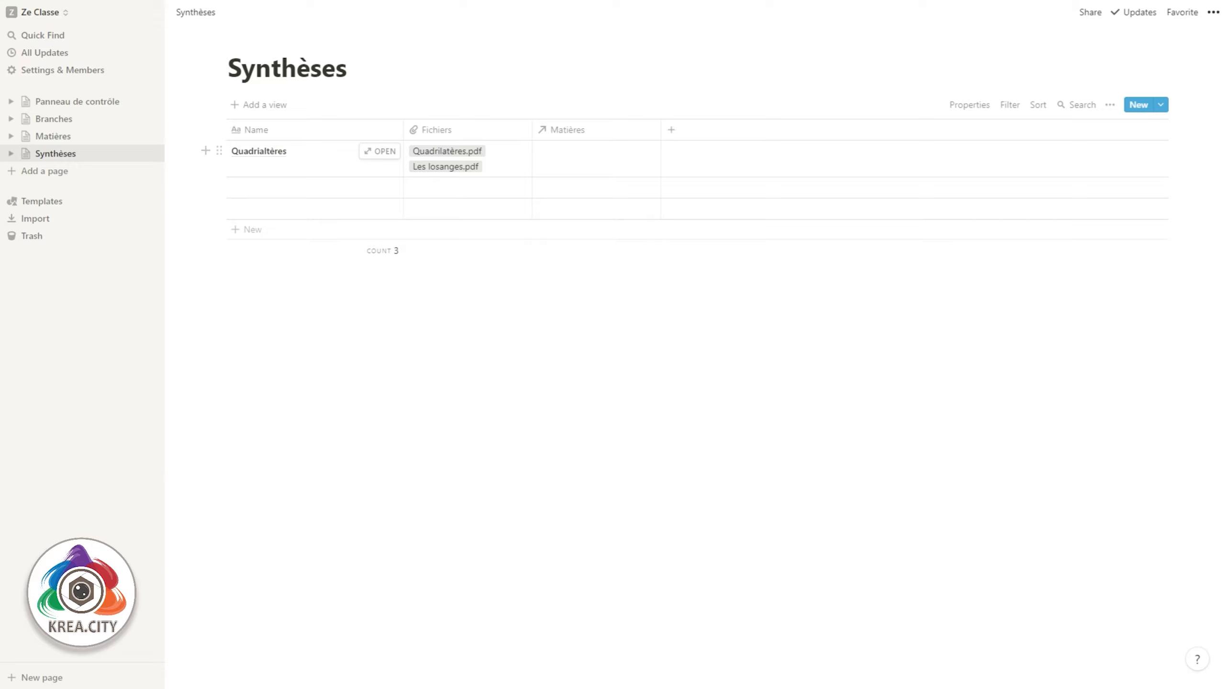
Create a new Matières page named Géomé from the Quadrialtères row's Matières cell and link it to that row
{"action": "left_click", "coordinate": [596, 153]}
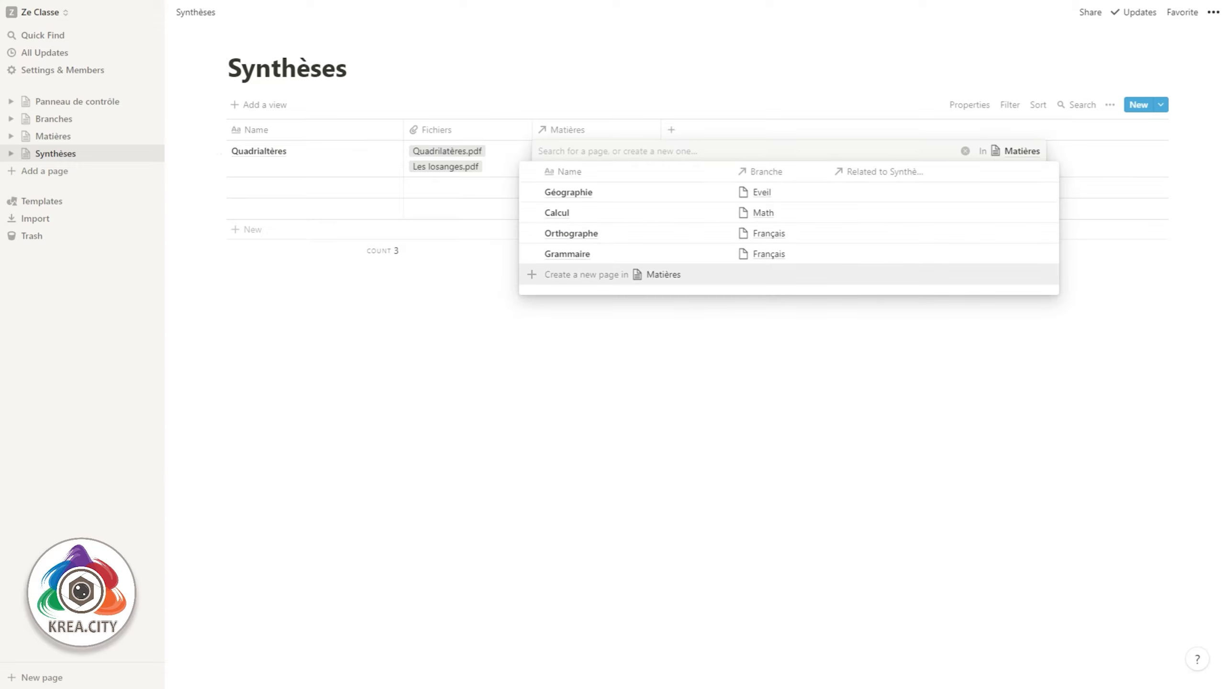
{"action": "key", "text": "Escape"}
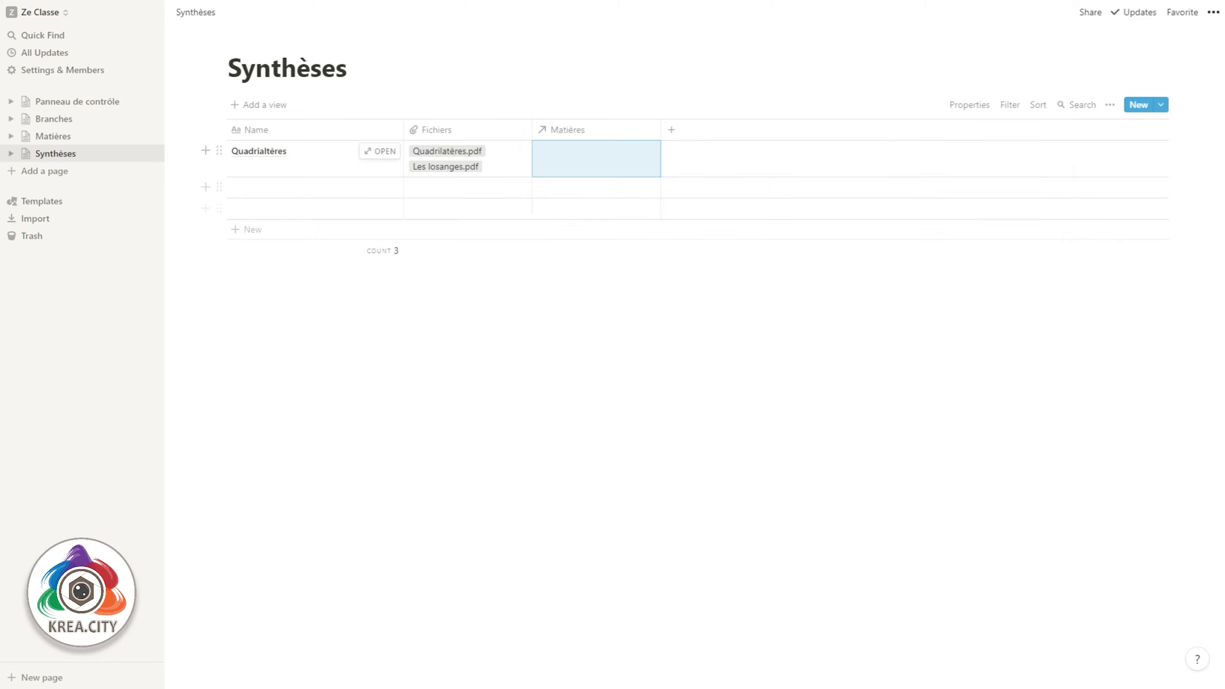
{"action": "left_click", "coordinate": [596, 158]}
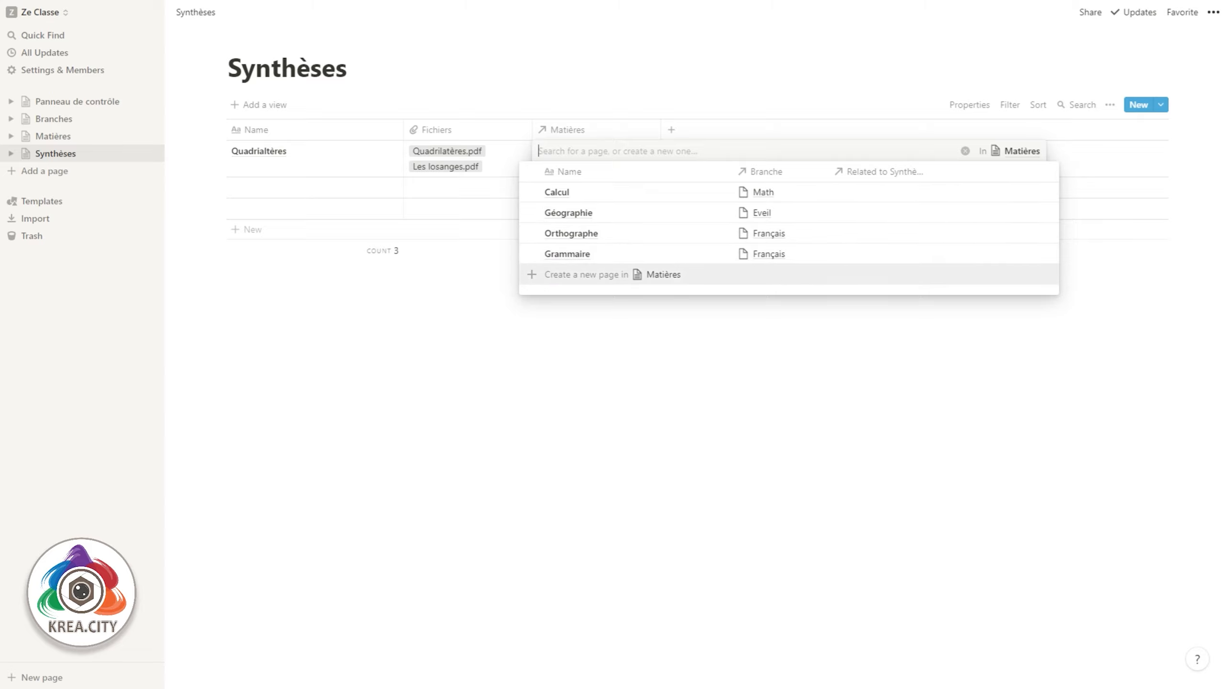
{"action": "key", "text": "Escape"}
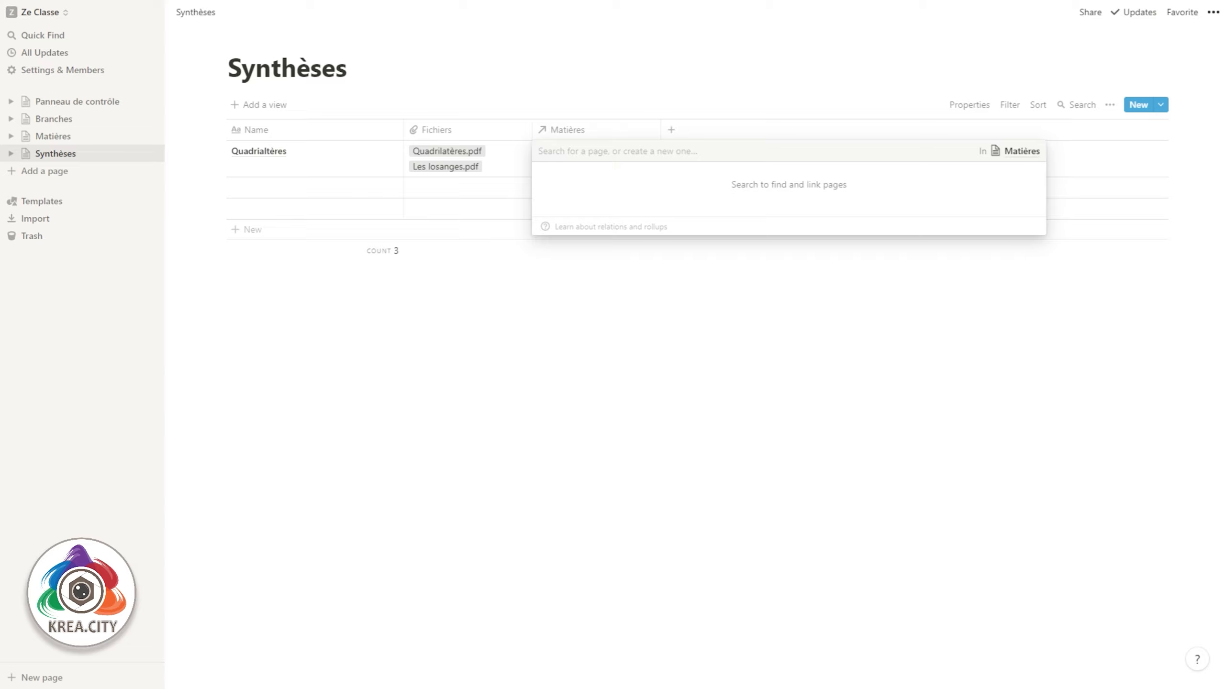
{"action": "type", "text": "Gémo"}
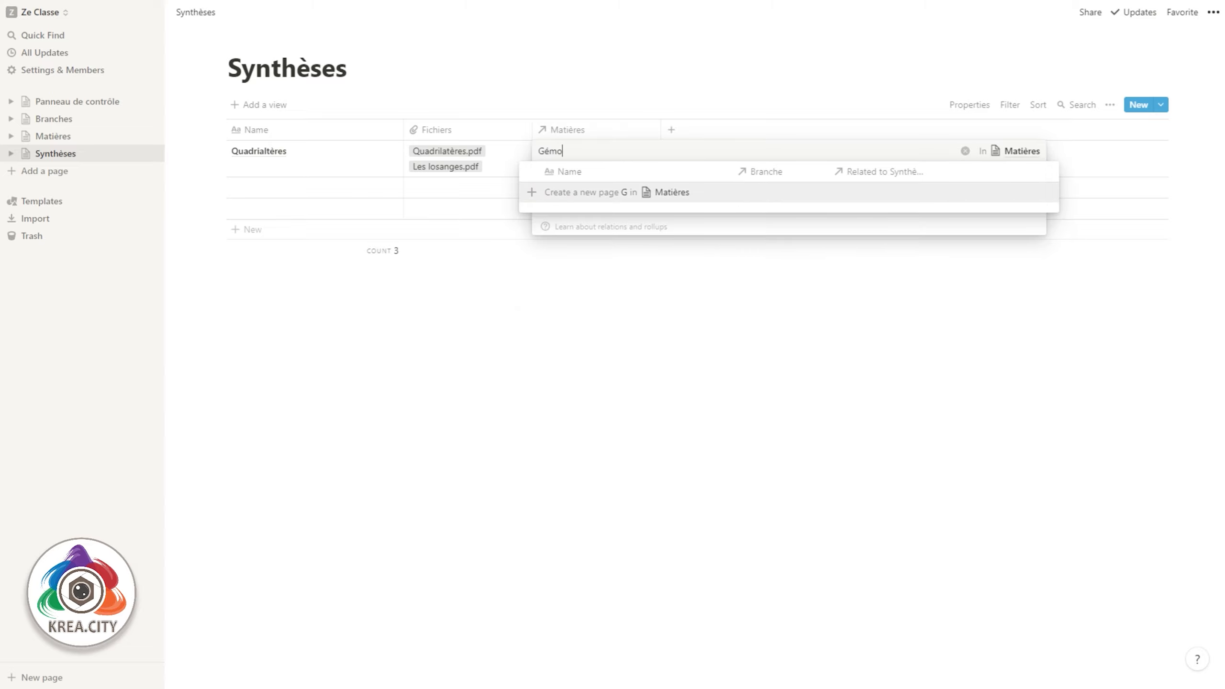
{"action": "key", "text": "BackSpace"}
{"action": "key", "text": "BackSpace"}
{"action": "type", "text": "omé"}
{"action": "key", "text": "Return"}
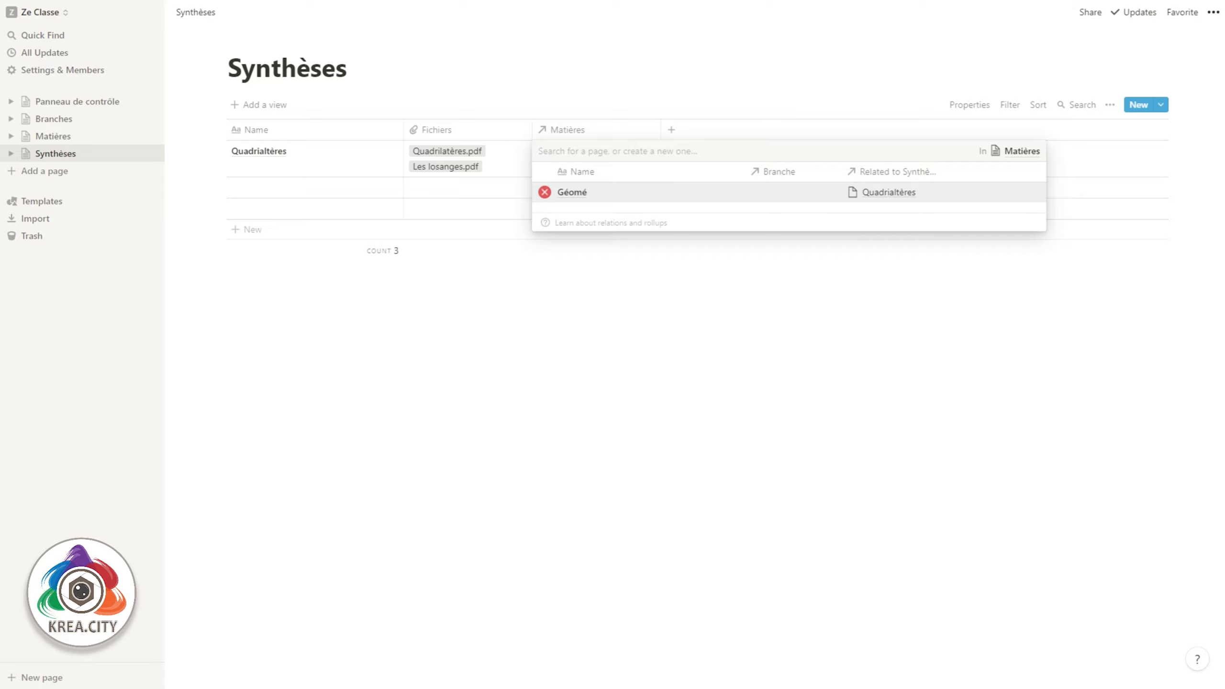
Complete the linked page's title to Géométrie and set its Branche to Math
{"action": "left_click", "coordinate": [572, 192]}
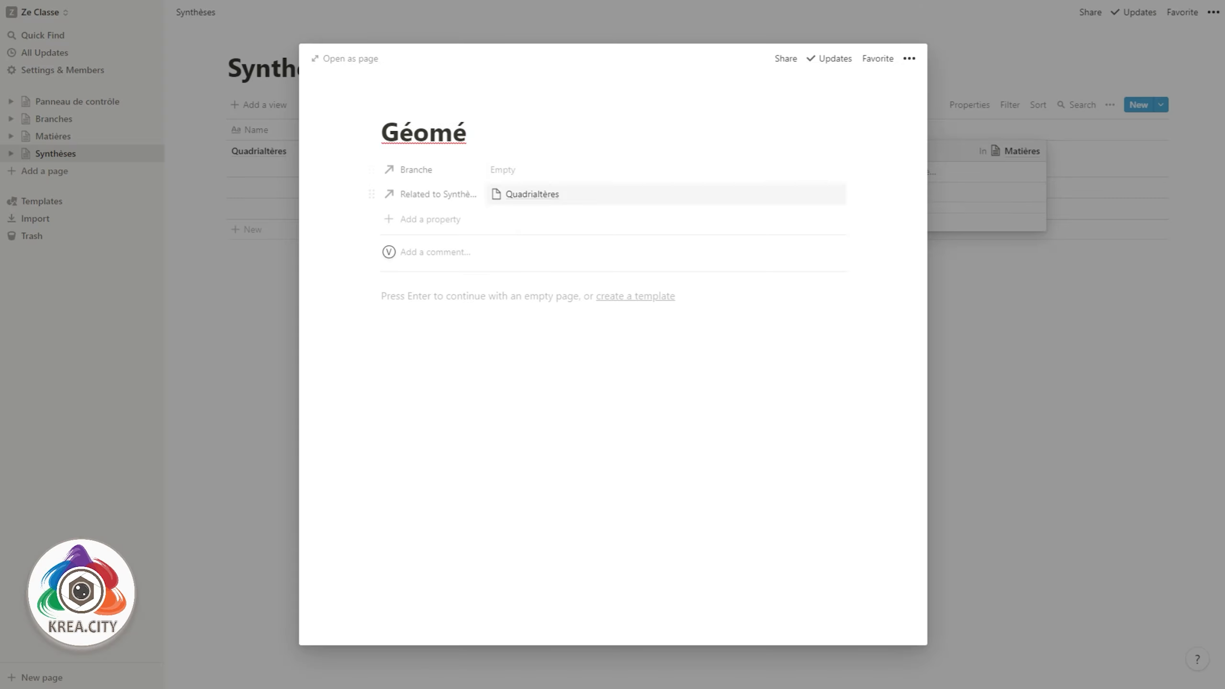
{"action": "type", "text": "trie"}
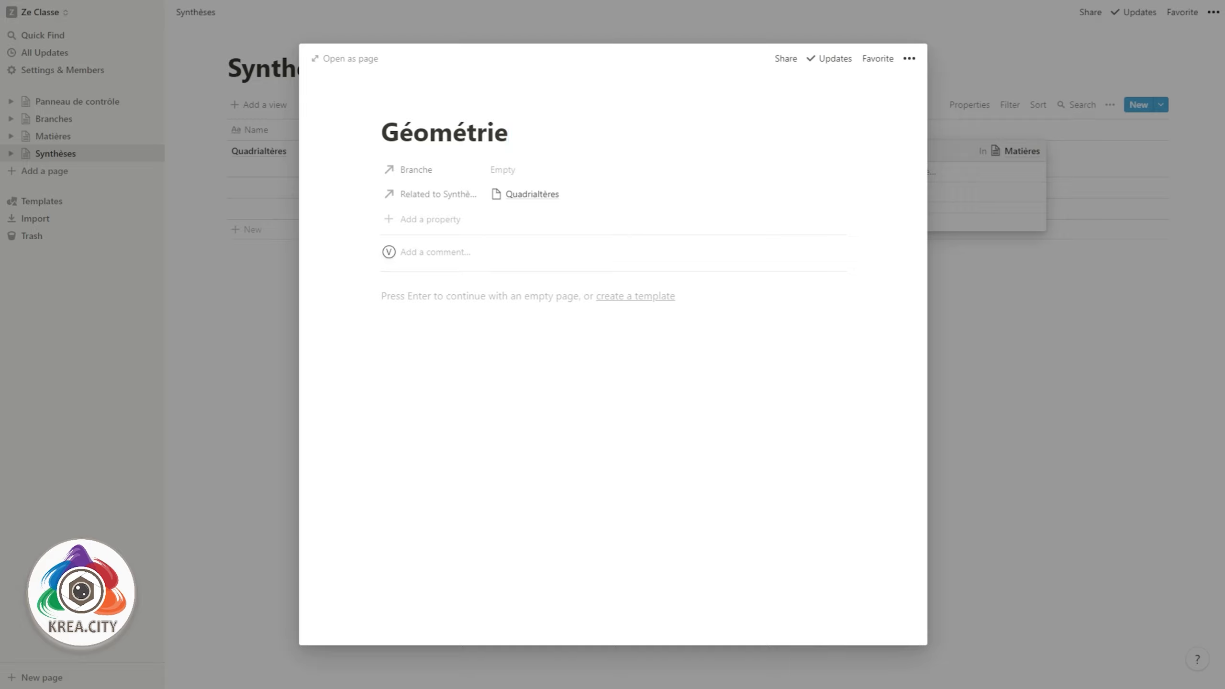
{"action": "left_click", "coordinate": [503, 170]}
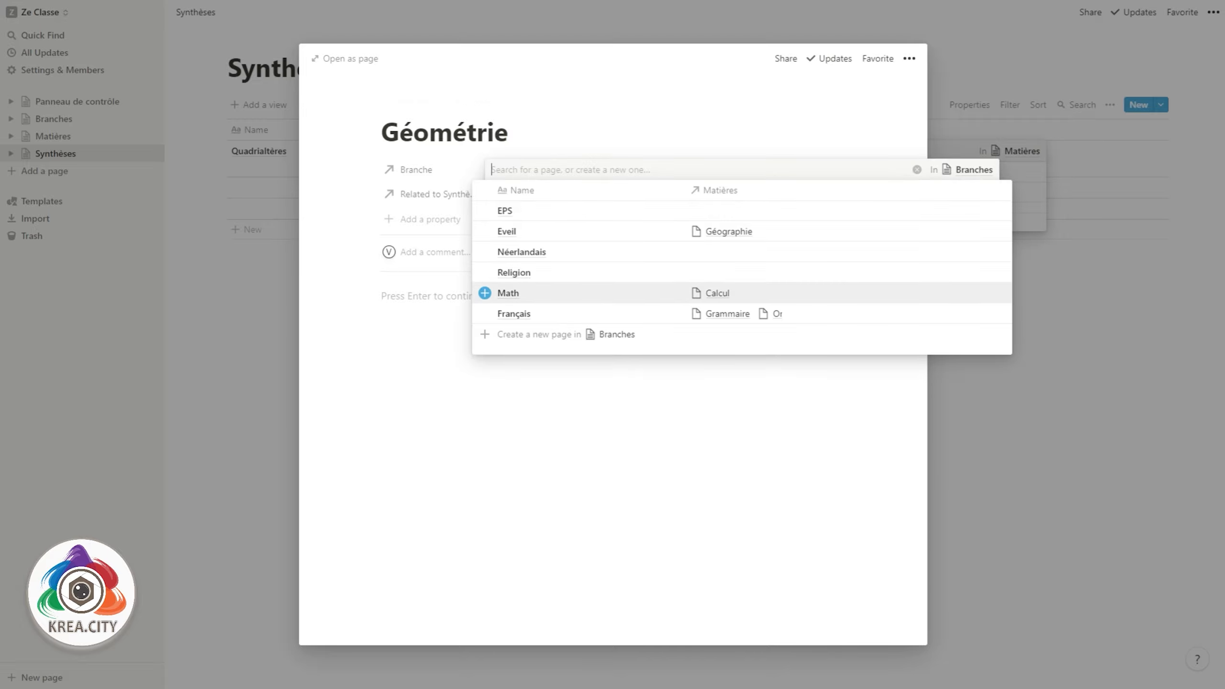
{"action": "left_click", "coordinate": [508, 292]}
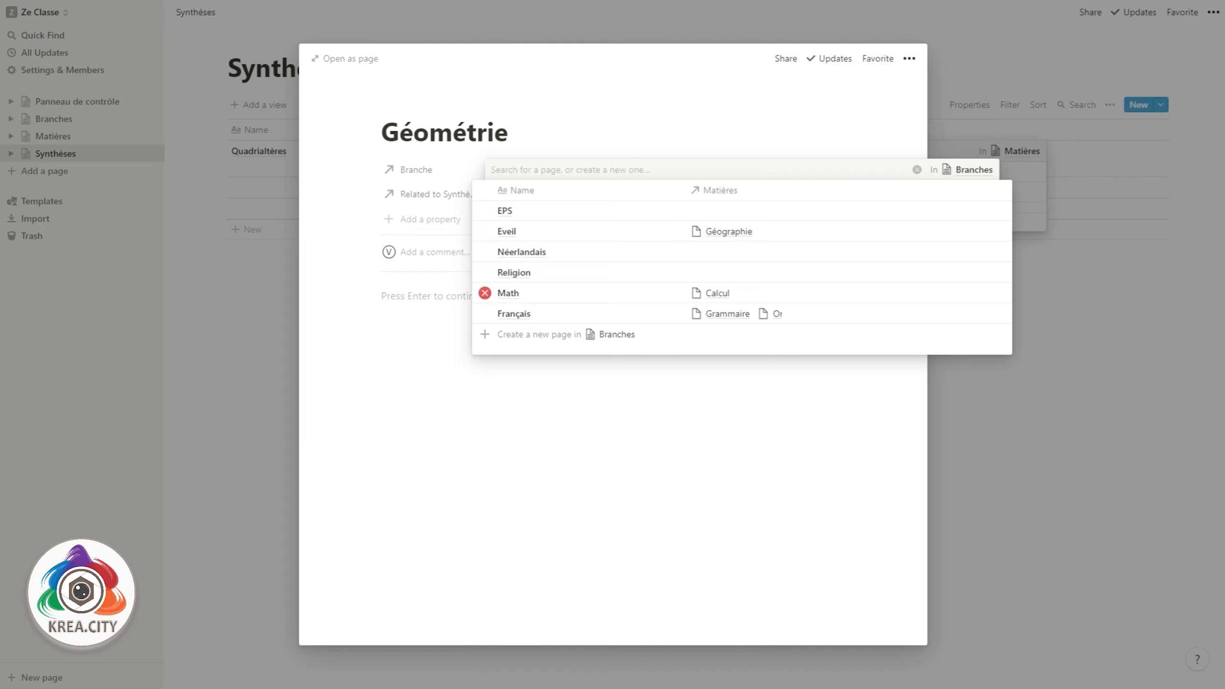
{"action": "key", "text": "Escape"}
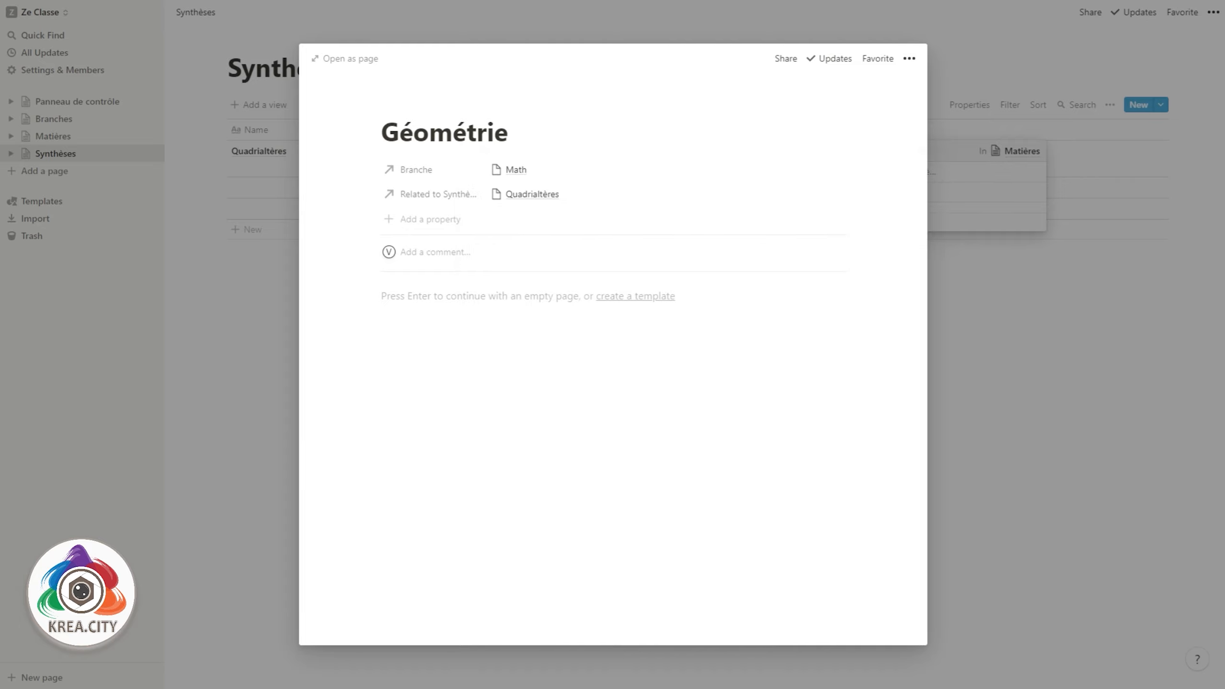
{"action": "key", "text": "Escape"}
{"action": "key", "text": "Escape"}
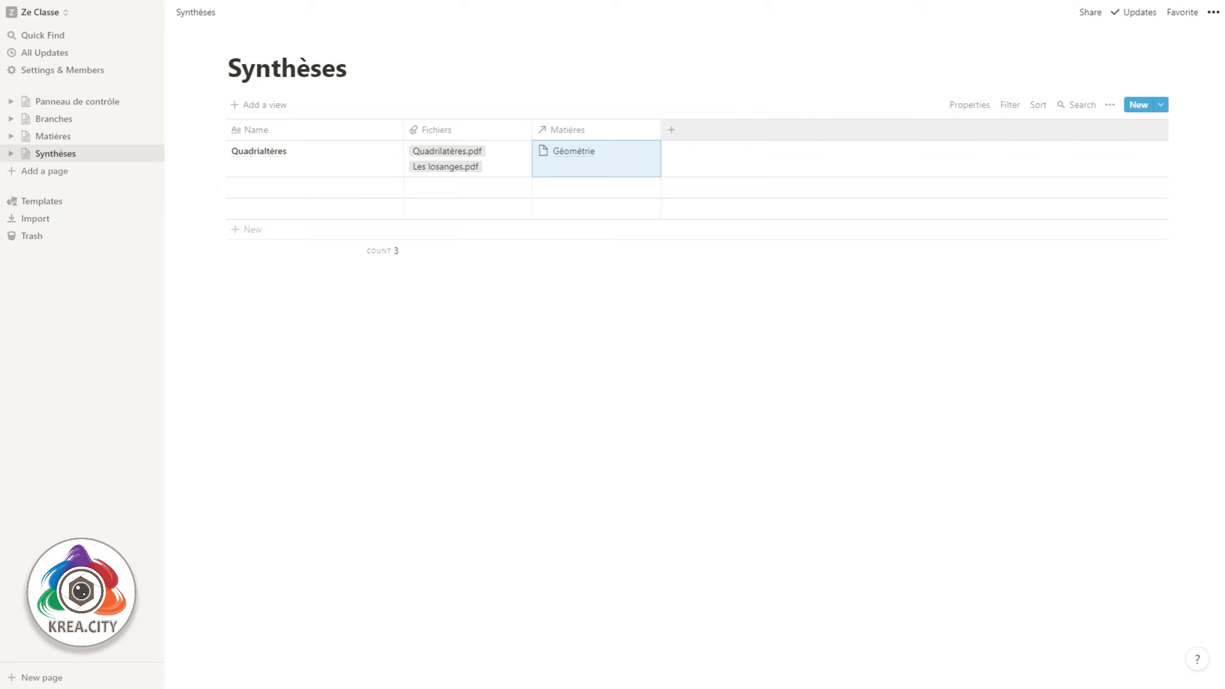
Add another column to the Synthèses database and start making it a relation, without choosing a database
{"action": "left_click", "coordinate": [671, 129]}
{"action": "mouse_move", "coordinate": [785, 193]}
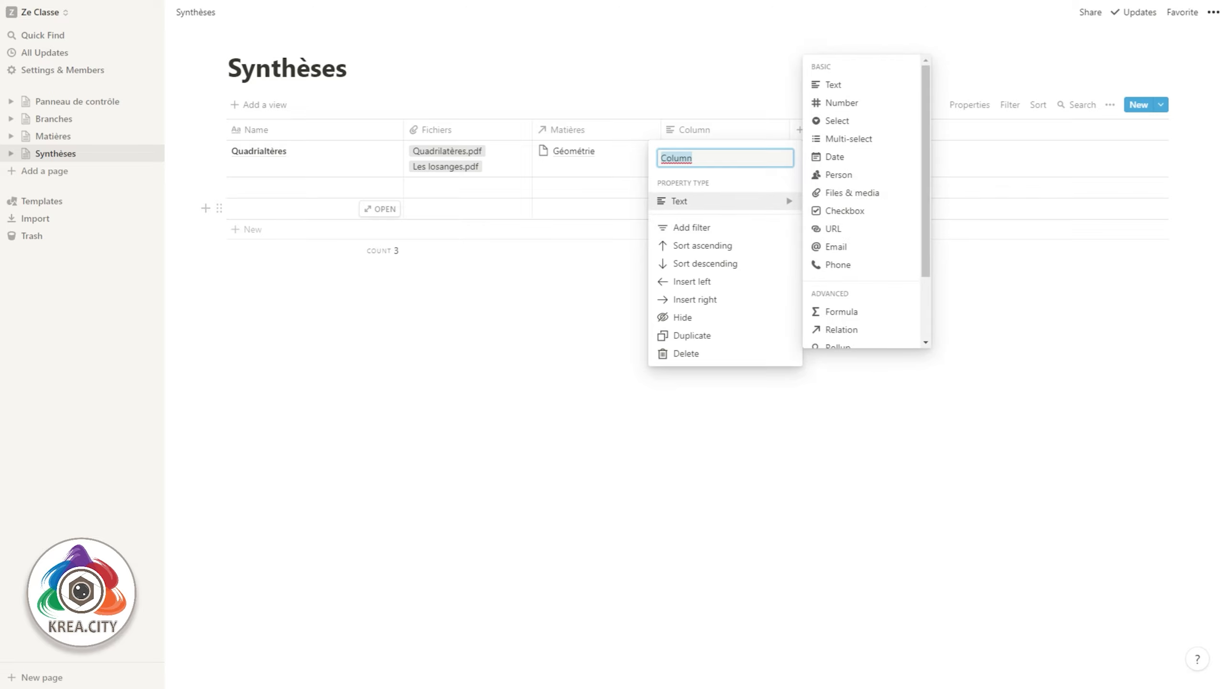
{"action": "left_click", "coordinate": [841, 330]}
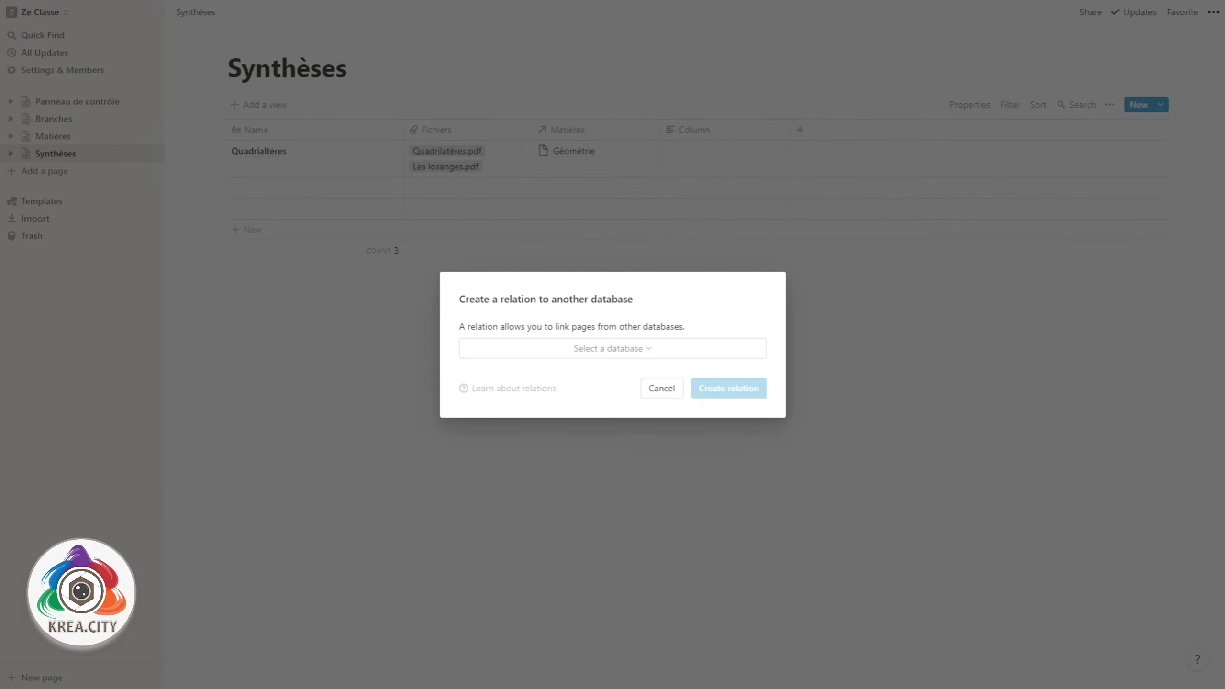
{"action": "left_click", "coordinate": [613, 348]}
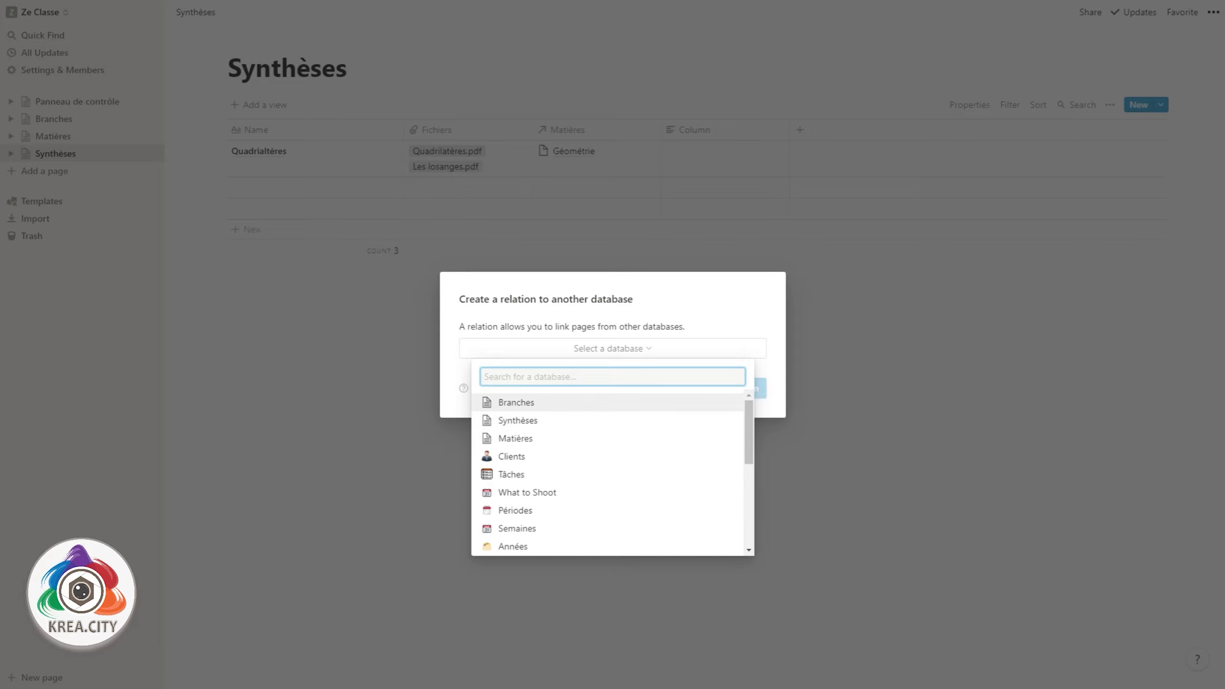
{"action": "key", "text": "Escape"}
{"action": "key", "text": "Escape"}
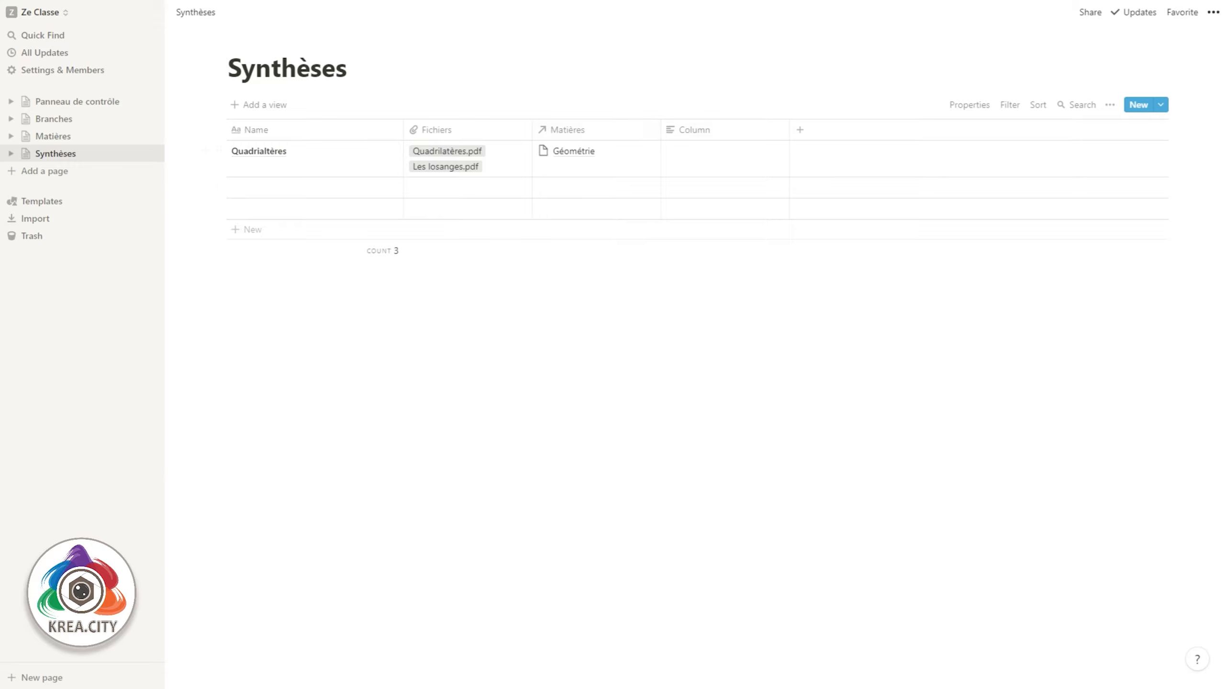
Rename the new column in the Synthèses database as Branche and change its property type to Rollup
{"action": "left_click", "coordinate": [724, 129]}
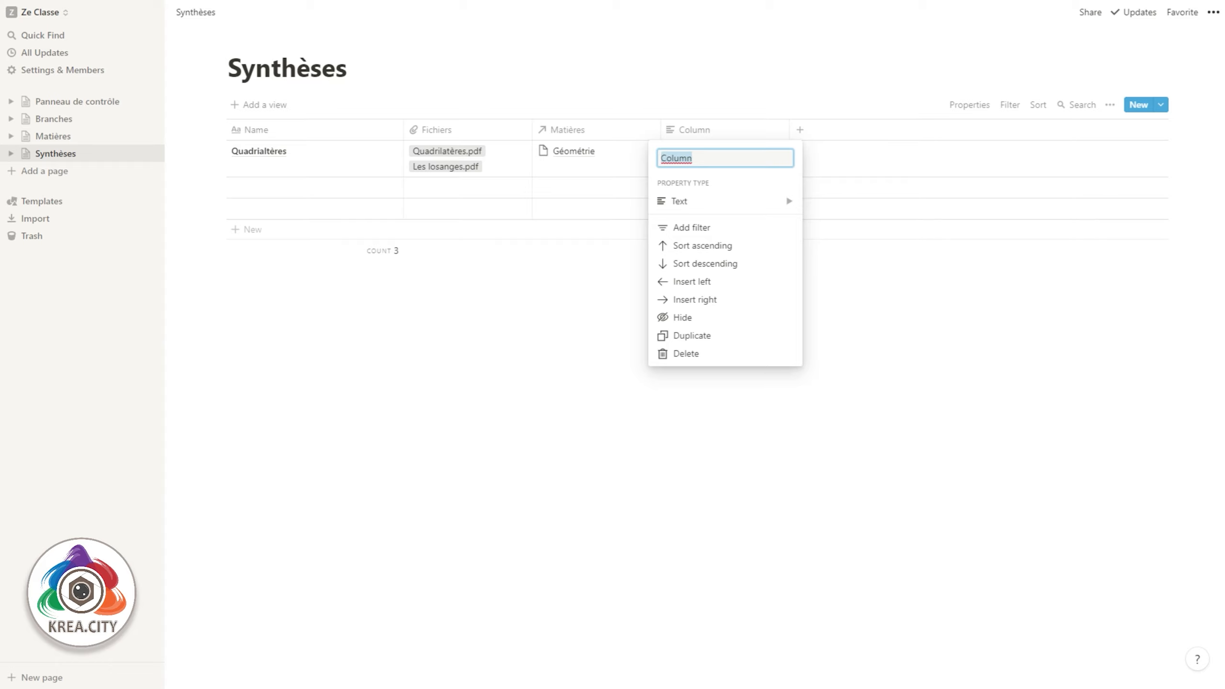
{"action": "type", "text": "Branche"}
{"action": "key", "text": "Return"}
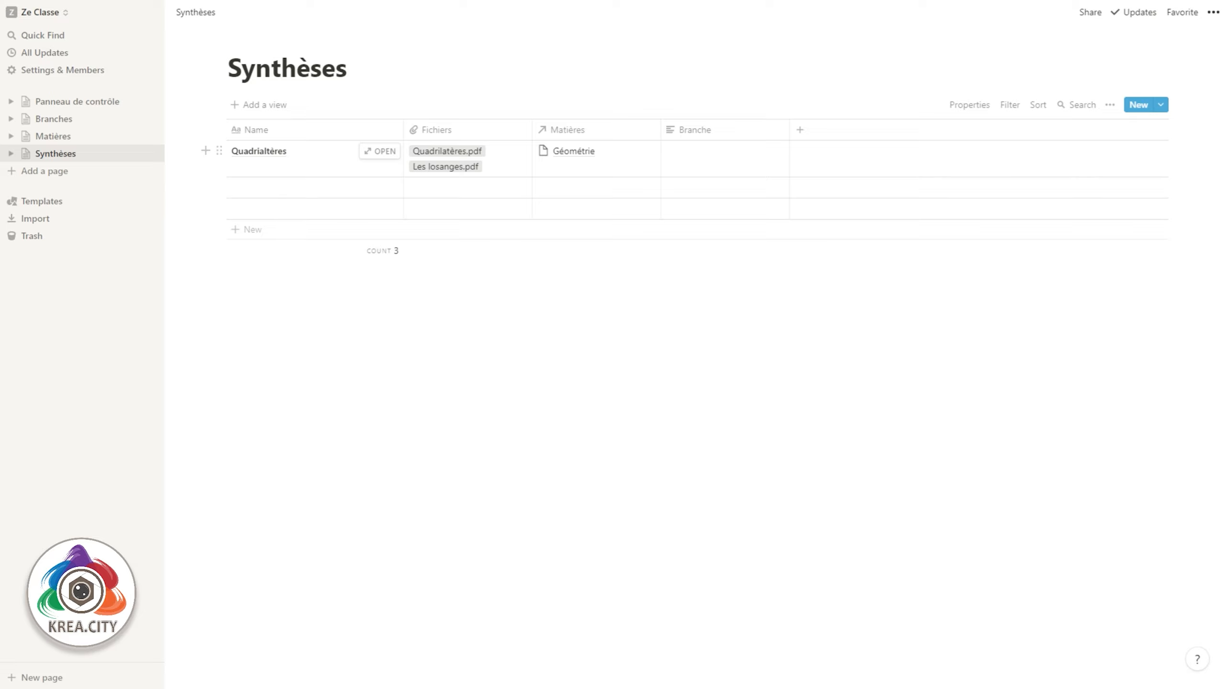
{"action": "left_click", "coordinate": [725, 158]}
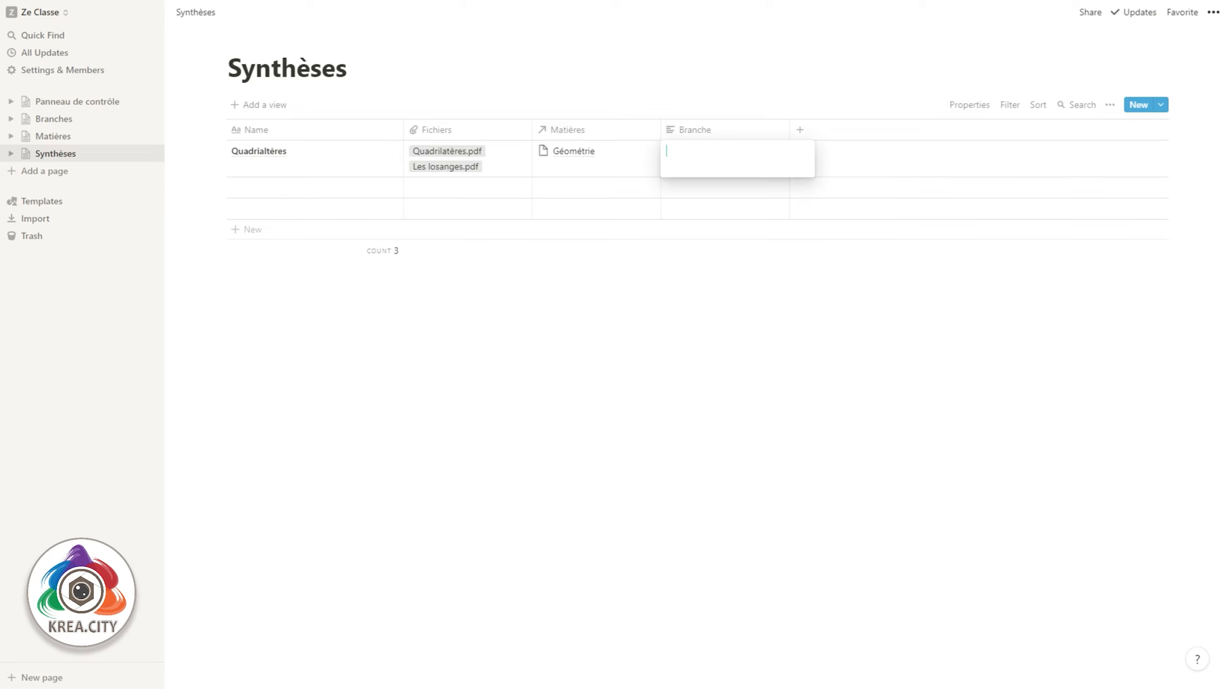
{"action": "key", "text": "Escape"}
{"action": "left_click", "coordinate": [694, 129]}
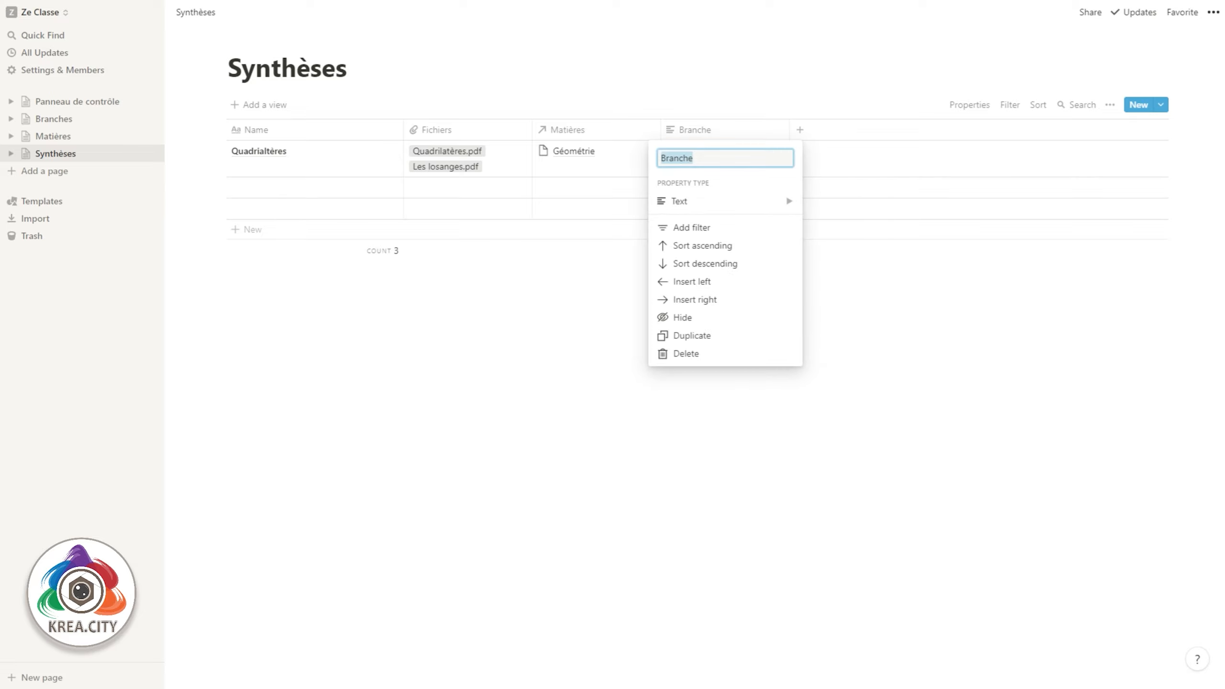
{"action": "mouse_move", "coordinate": [785, 193]}
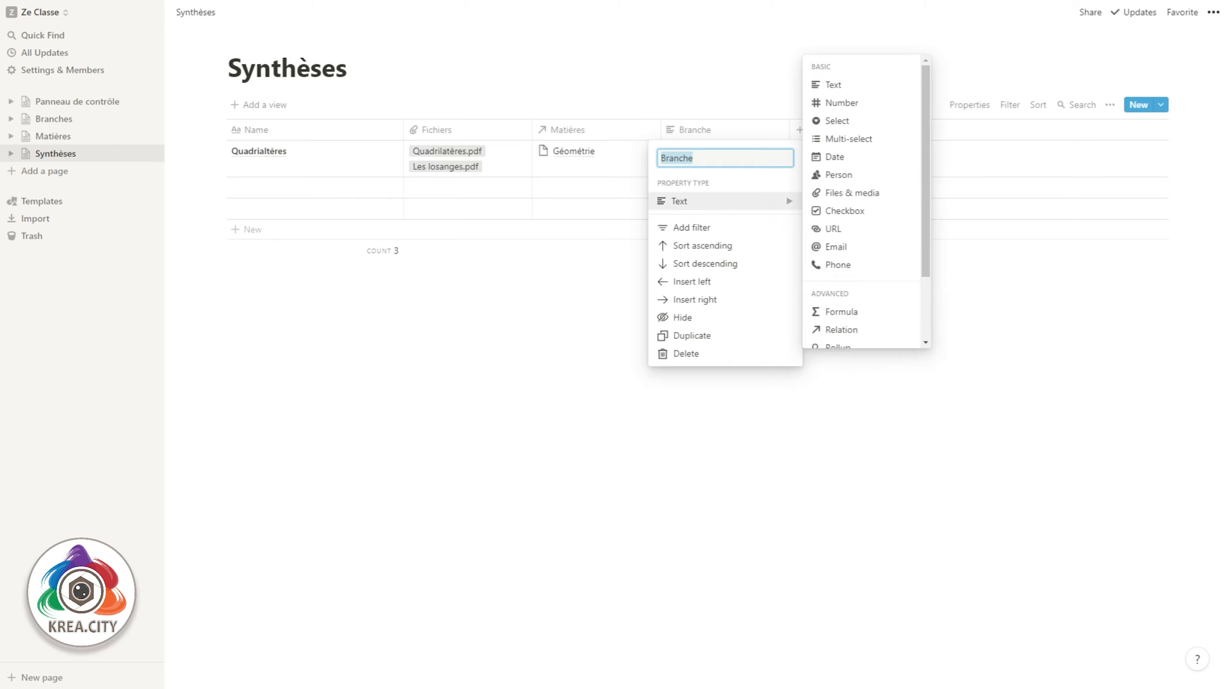
{"action": "scroll", "coordinate": [861, 265], "scroll_direction": "down", "scroll_amount": 1}
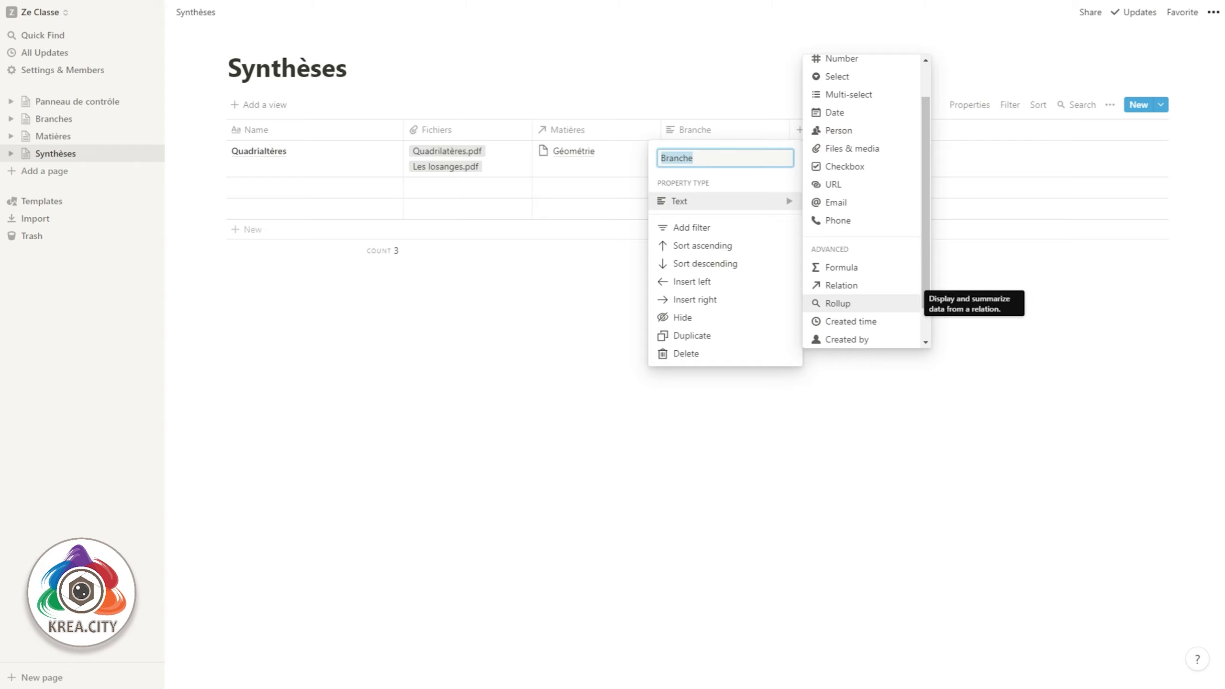
{"action": "left_click", "coordinate": [838, 303]}
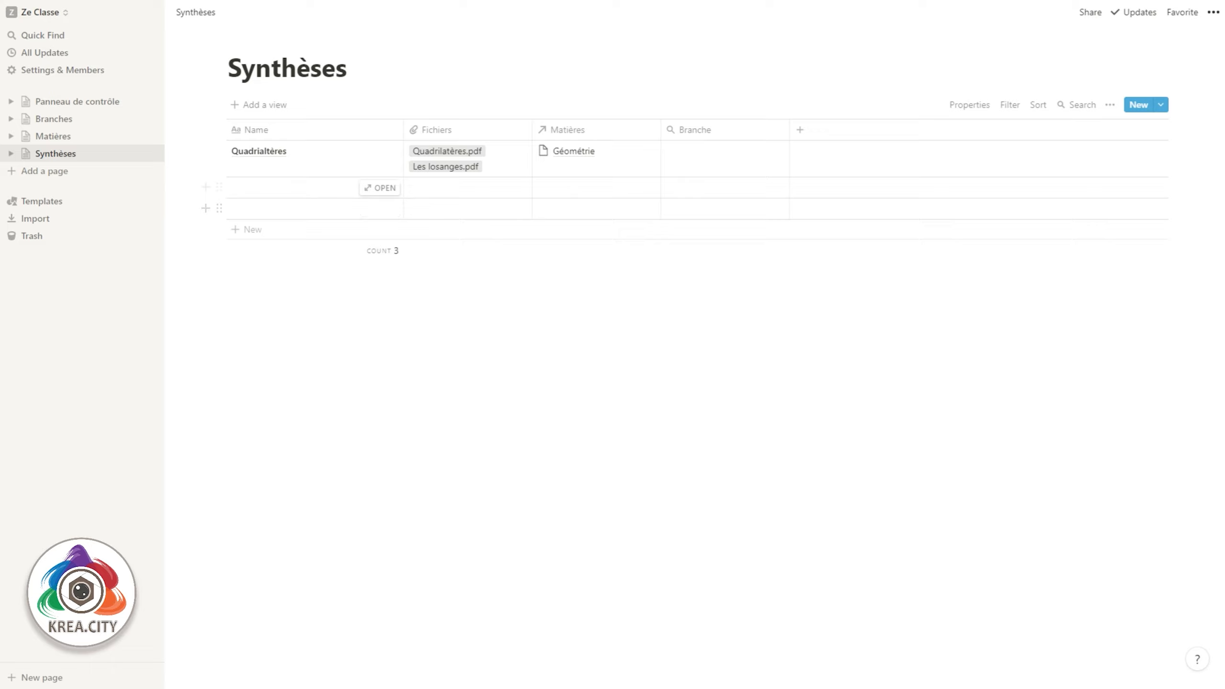
Configure the Branche rollup to use the Matières relation and show that database's Branche property
{"action": "left_click", "coordinate": [723, 160]}
{"action": "left_click", "coordinate": [742, 207]}
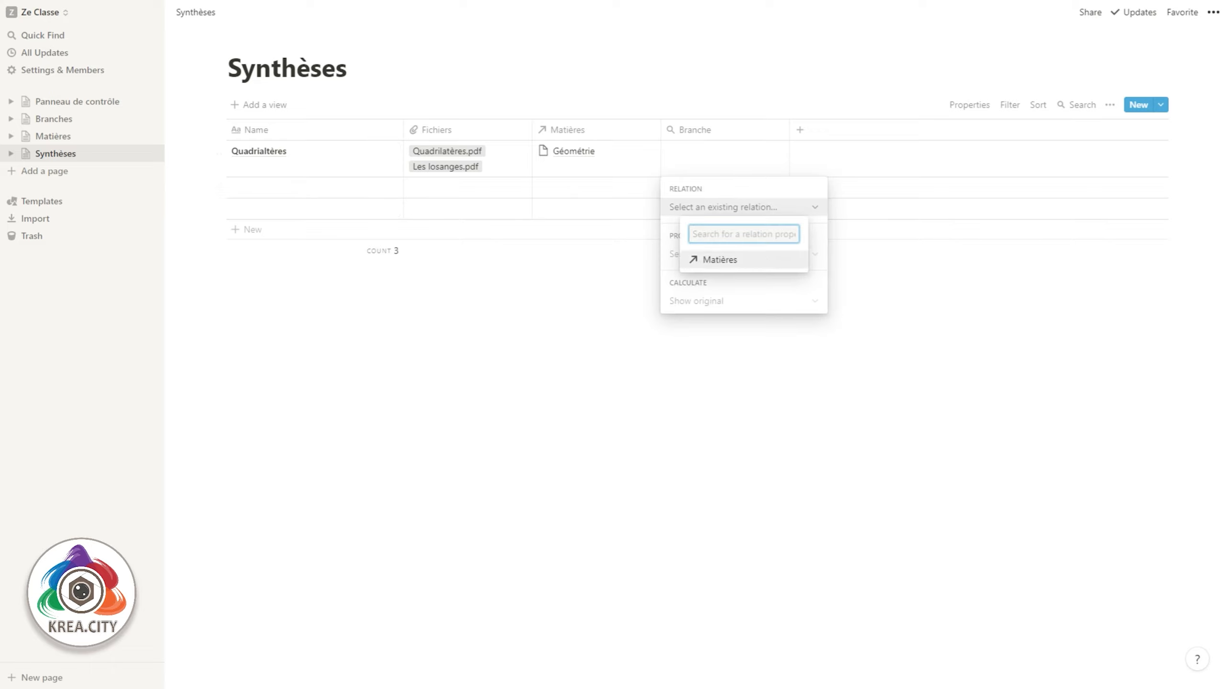
{"action": "left_click", "coordinate": [742, 260]}
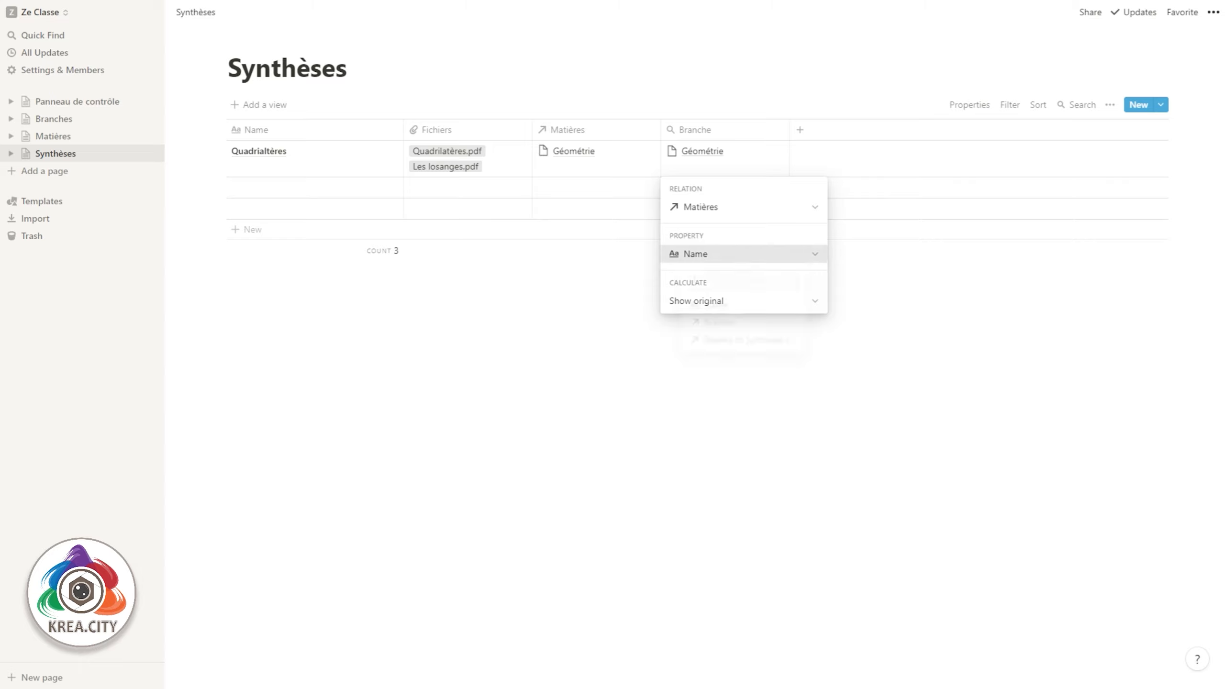
{"action": "left_click", "coordinate": [743, 253]}
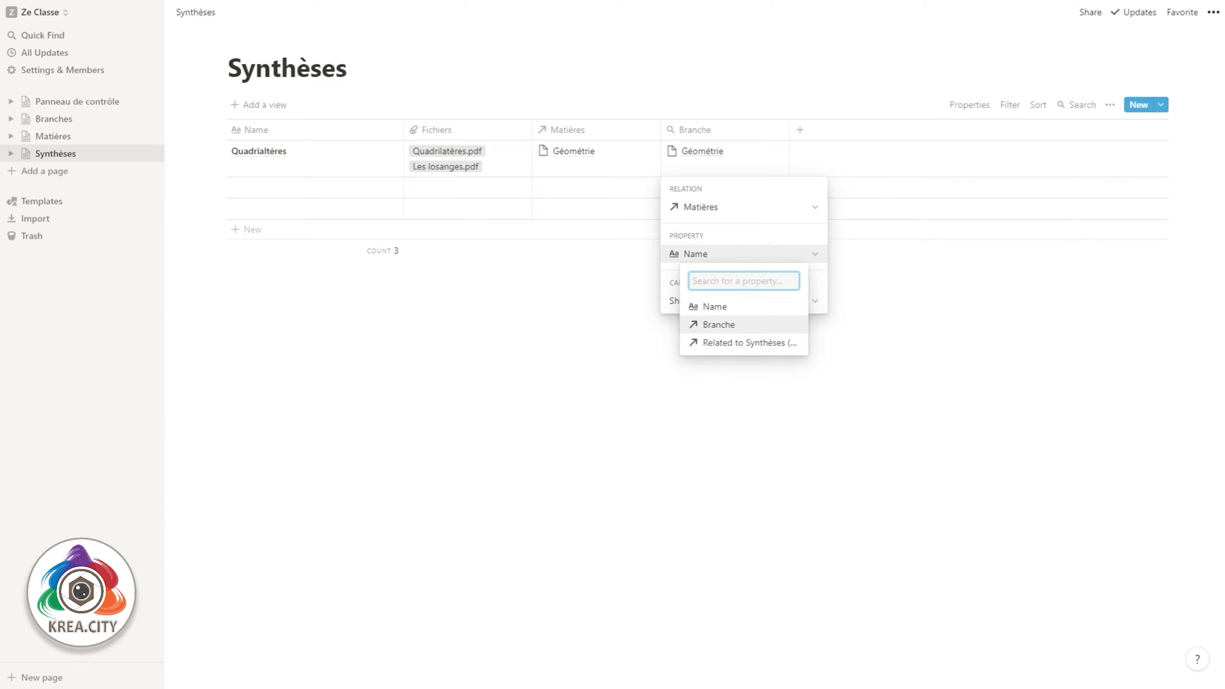
{"action": "left_click", "coordinate": [742, 325]}
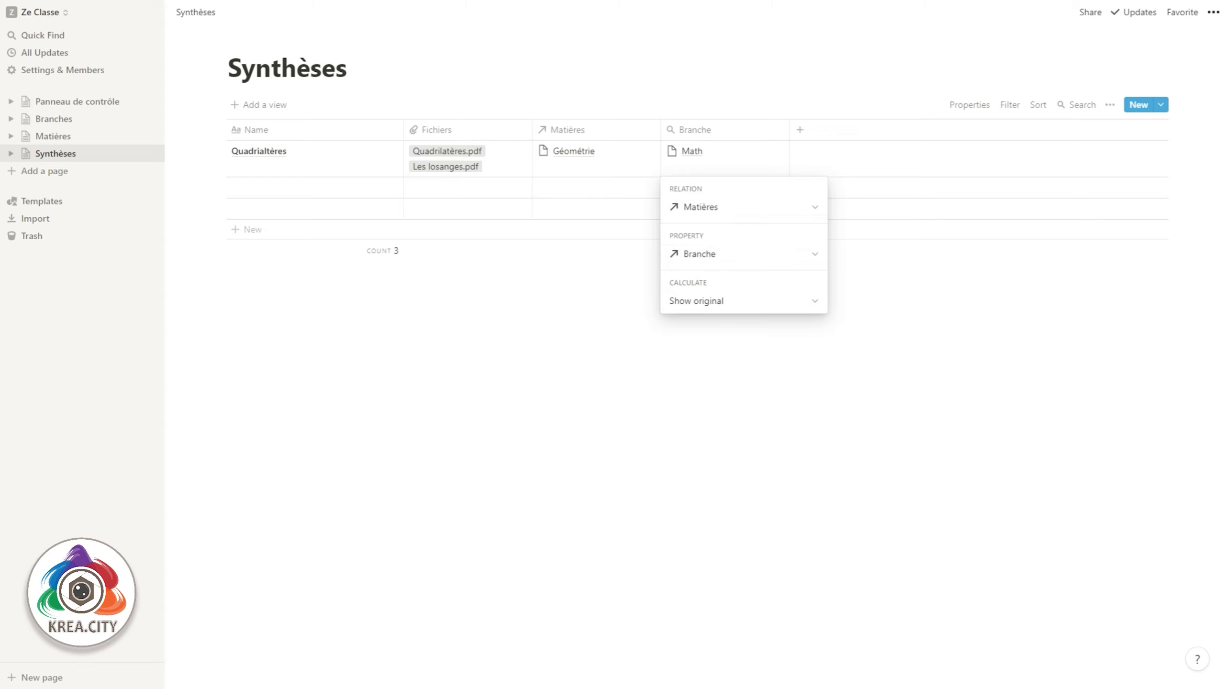
{"action": "key", "text": "Escape"}
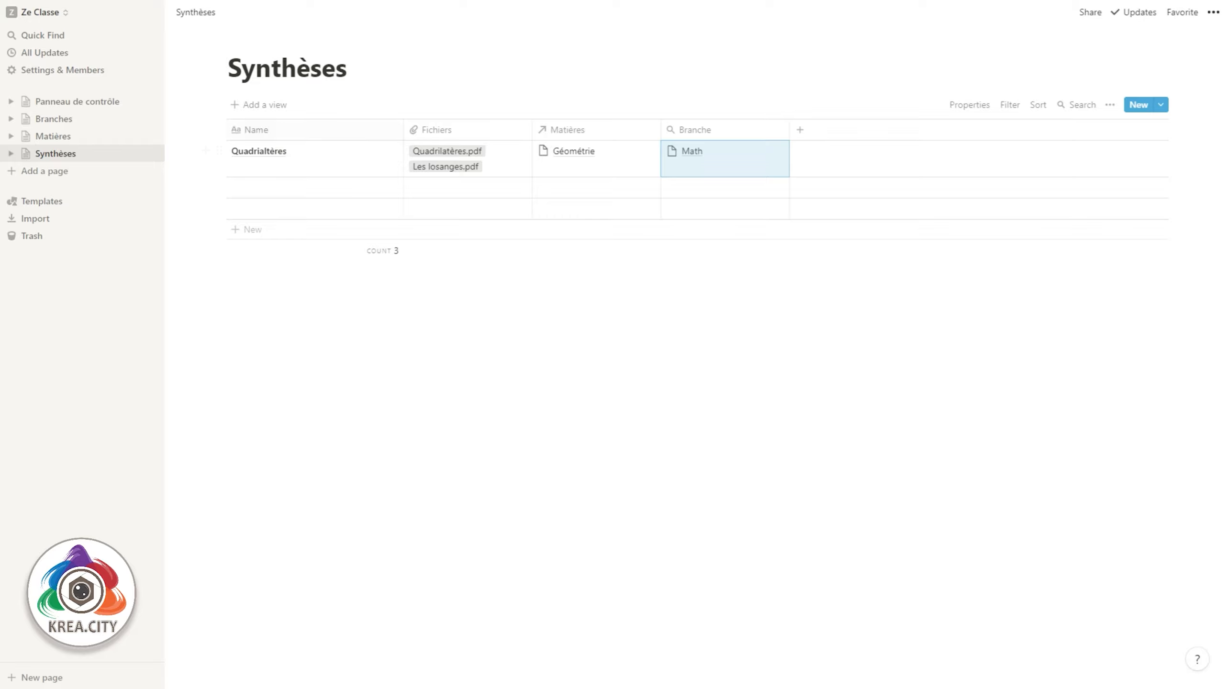
In the Matières database, rename the relation column linked to the summaries as Synthèses
{"action": "left_click", "coordinate": [53, 136]}
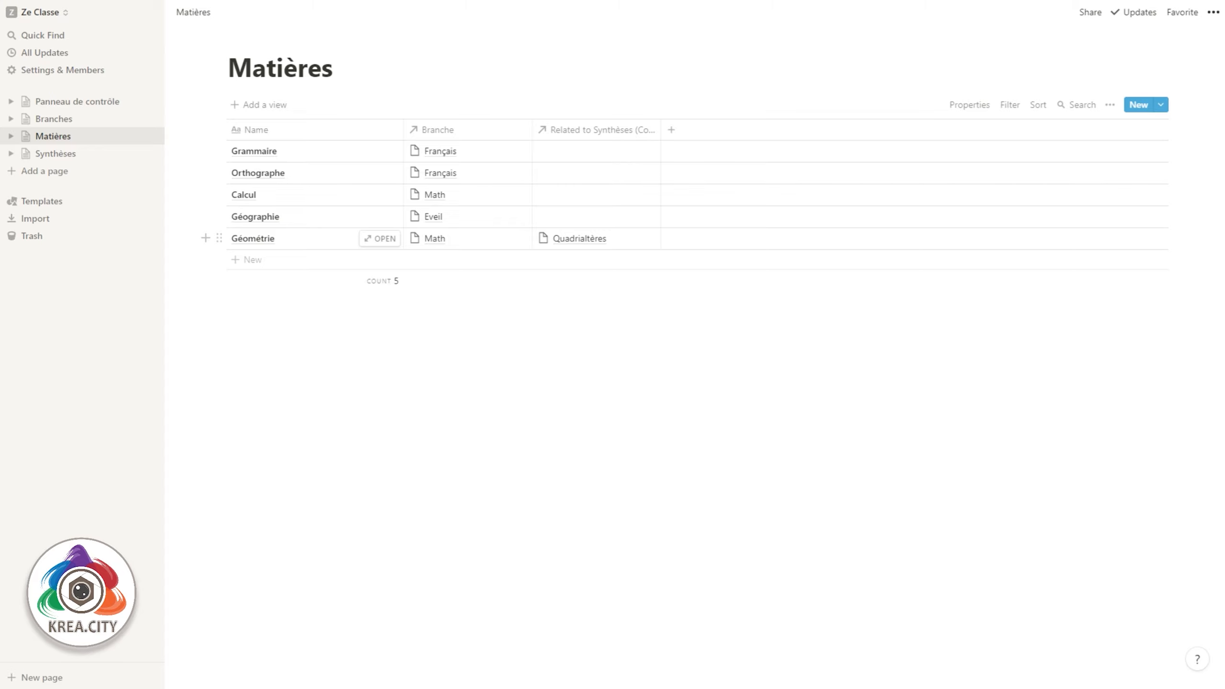
{"action": "left_click", "coordinate": [595, 129]}
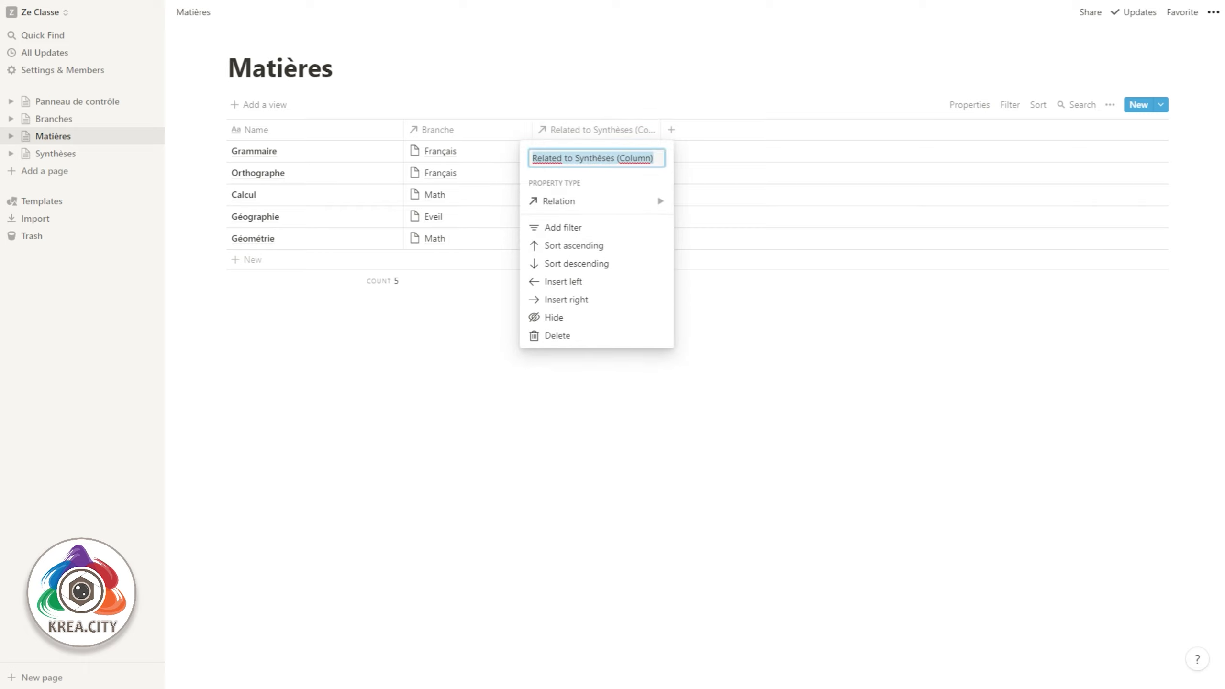
{"action": "type", "text": "Synthè"}
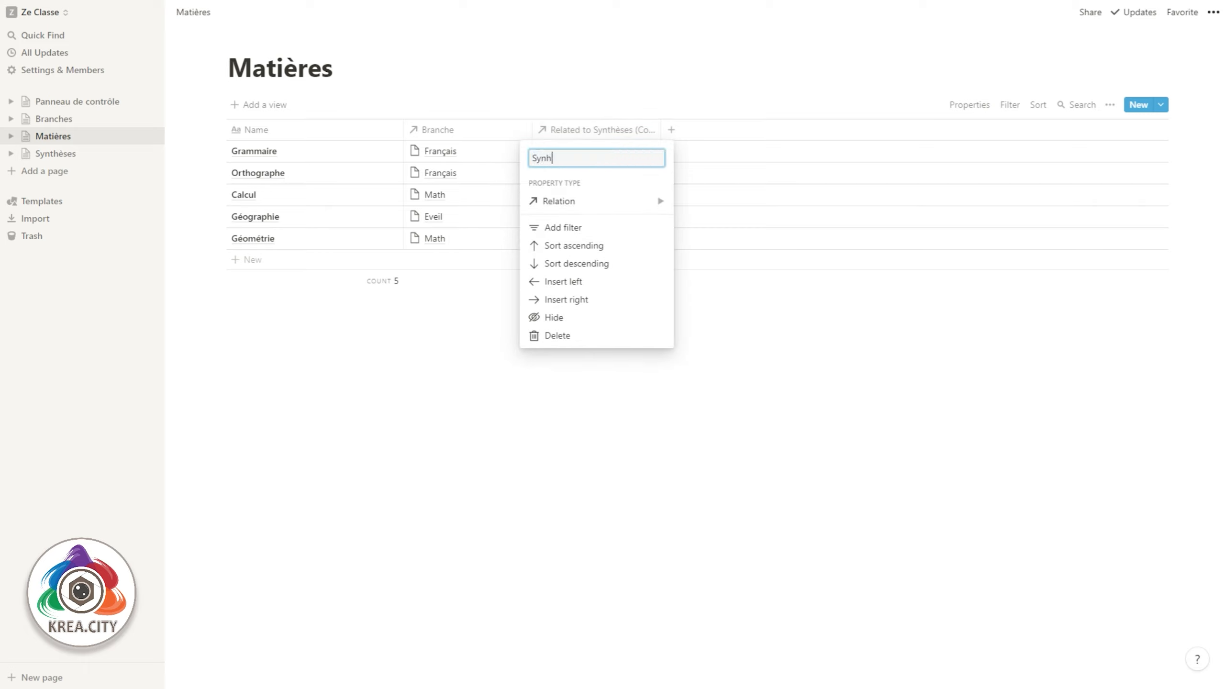
{"action": "type", "text": "ses"}
{"action": "key", "text": "Return"}
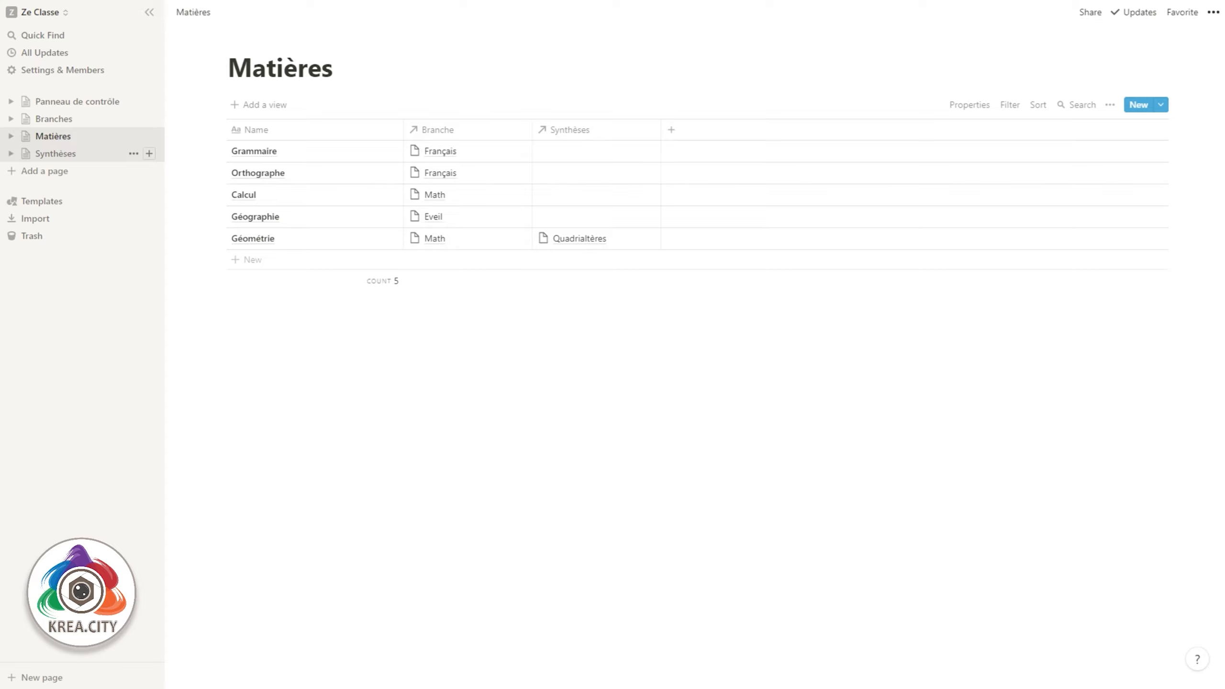
Reorder the Synthèses columns so Branche and Matières come before Fichiers, and narrow the Matières column
{"action": "left_click", "coordinate": [56, 153]}
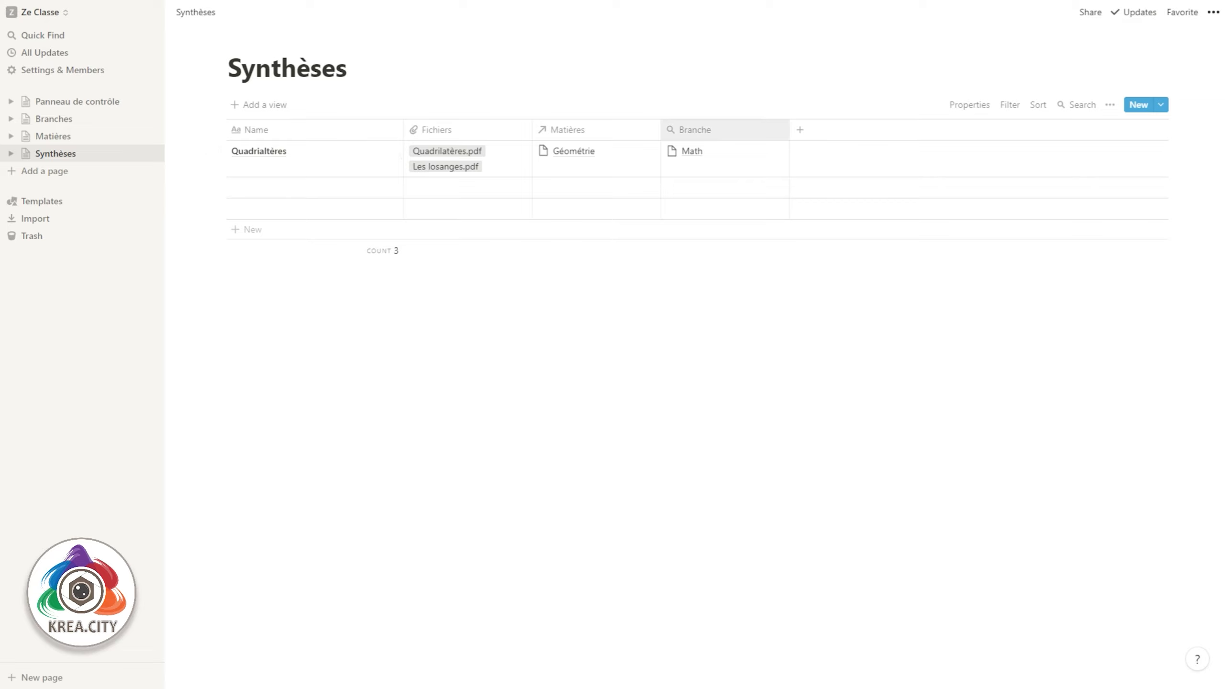
{"action": "left_click_drag", "start_coordinate": [719, 130], "coordinate": [458, 130]}
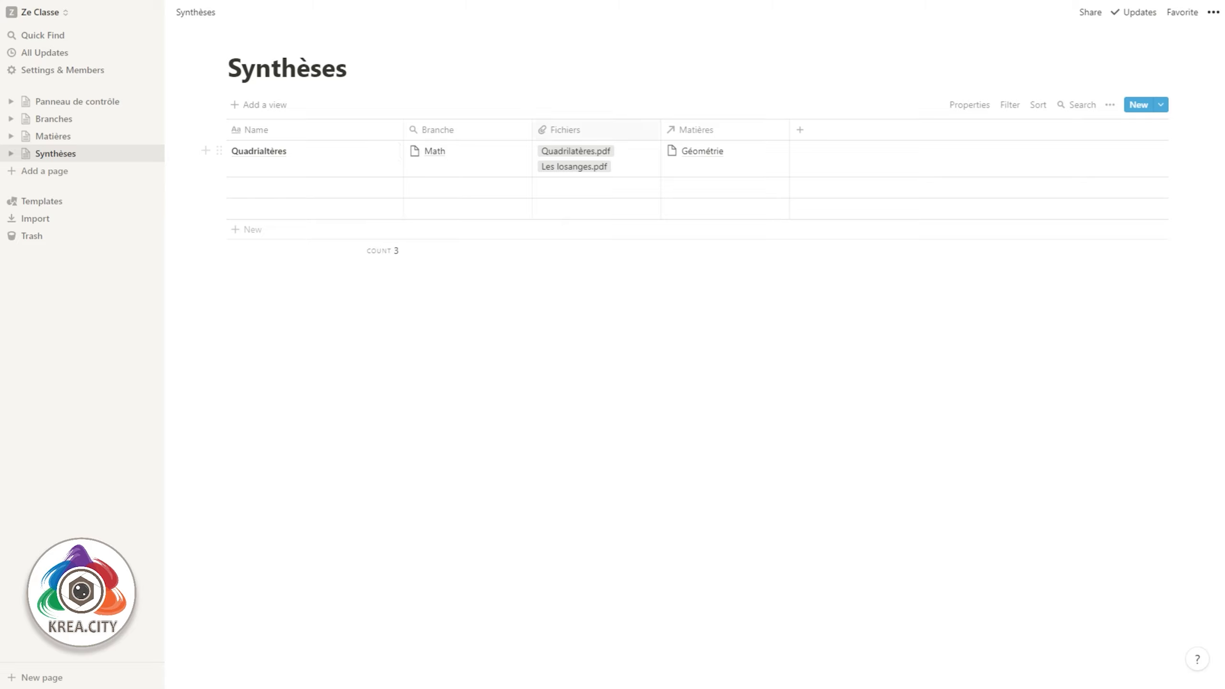
{"action": "left_click_drag", "start_coordinate": [696, 129], "coordinate": [471, 129]}
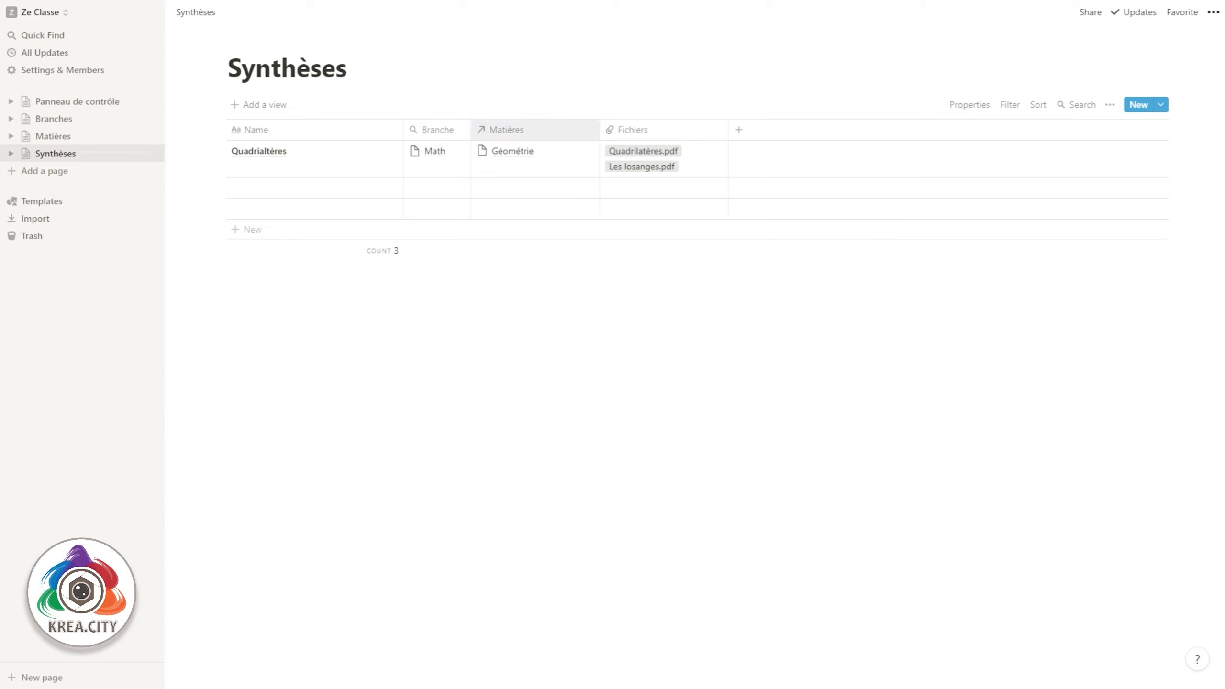
{"action": "left_click_drag", "start_coordinate": [600, 130], "coordinate": [548, 130]}
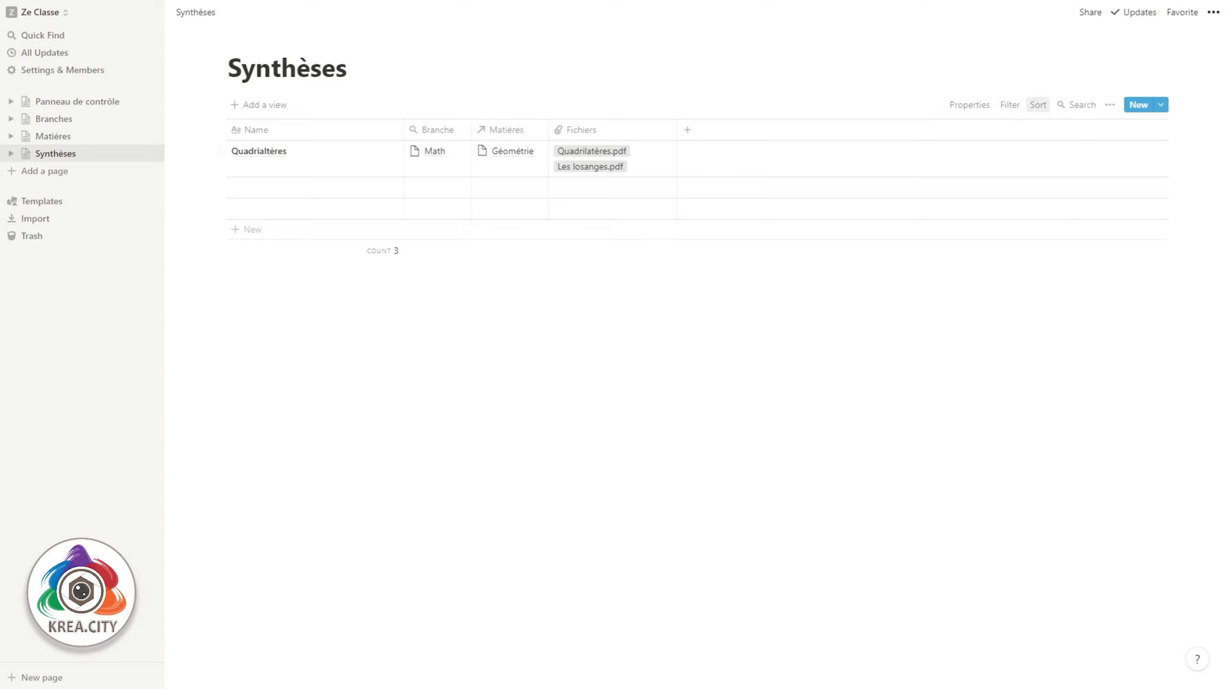
Add an ascending sort by Branche to the default view of the Synthèses database
{"action": "left_click", "coordinate": [1037, 105]}
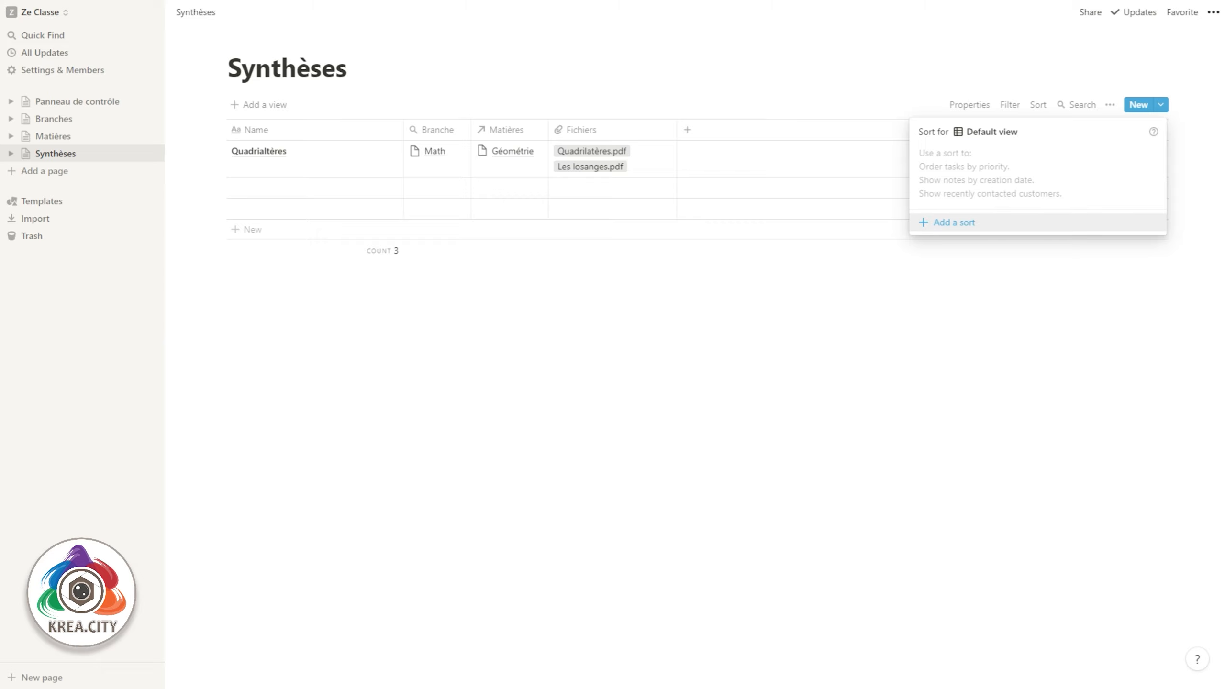
{"action": "left_click", "coordinate": [954, 222]}
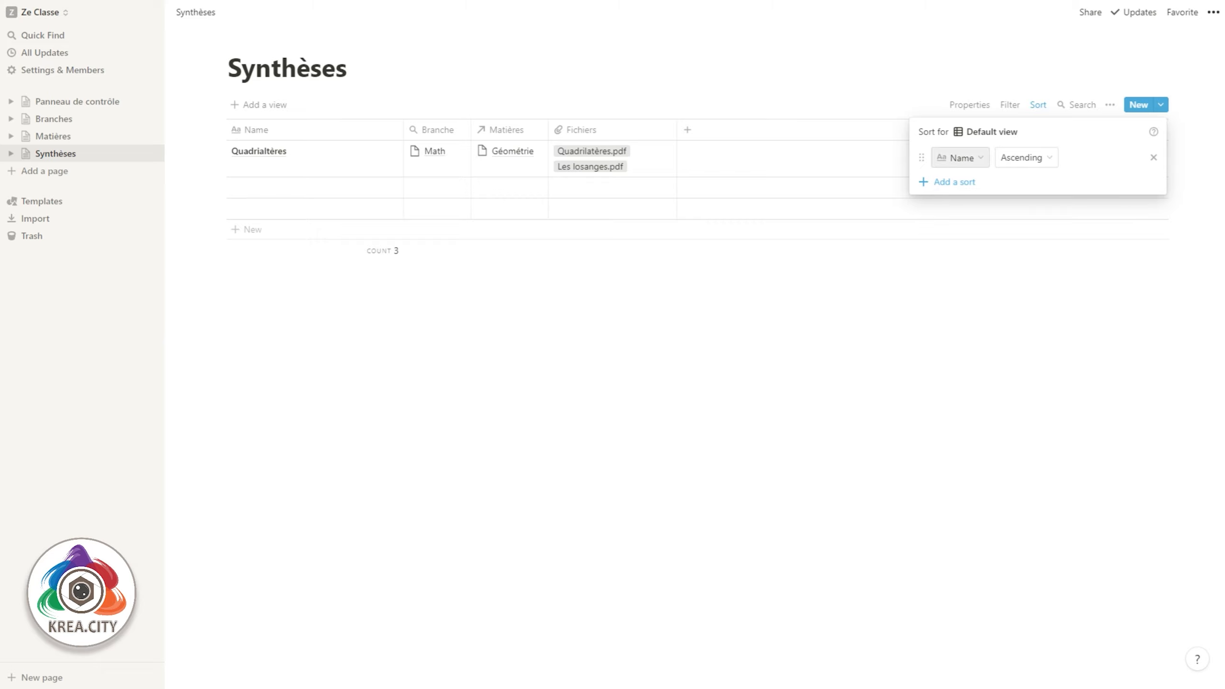
{"action": "left_click", "coordinate": [960, 157]}
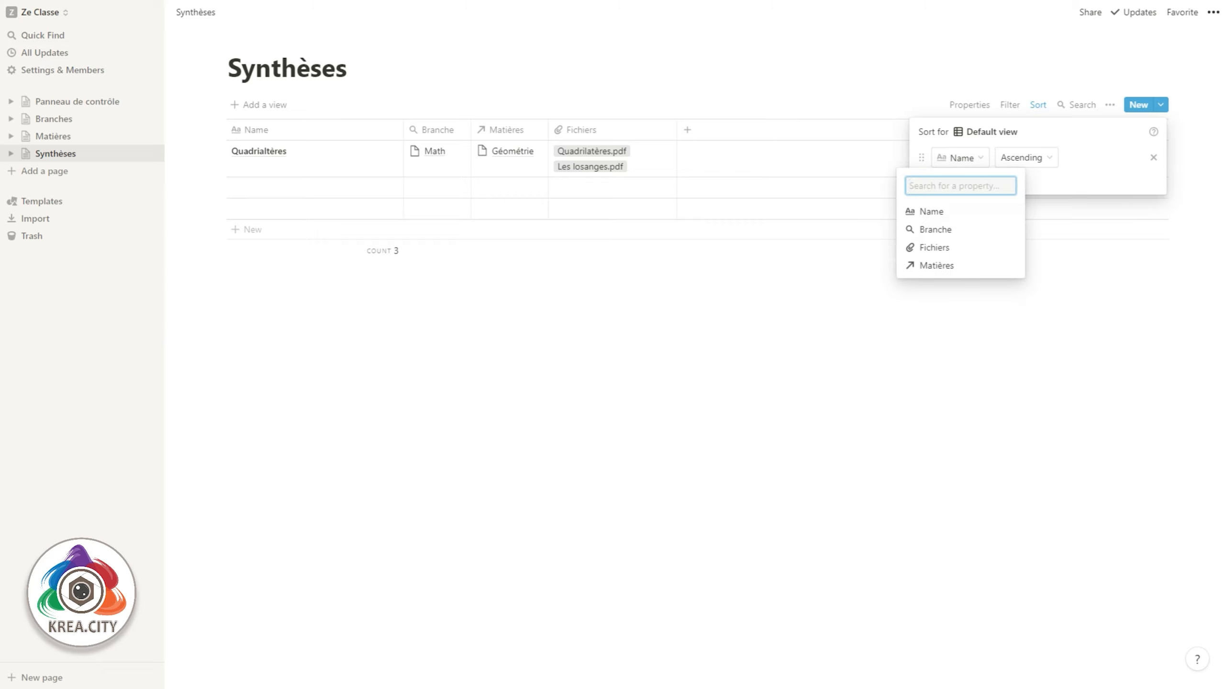
{"action": "left_click", "coordinate": [936, 229]}
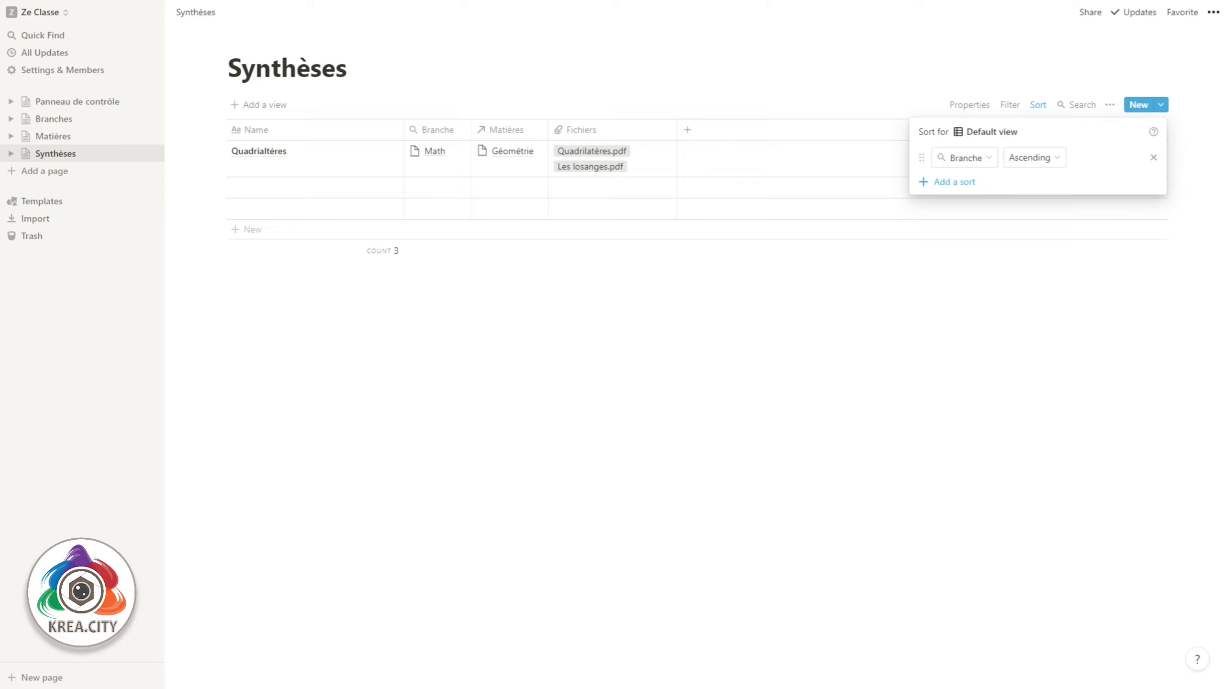
{"action": "left_click", "coordinate": [819, 347]}
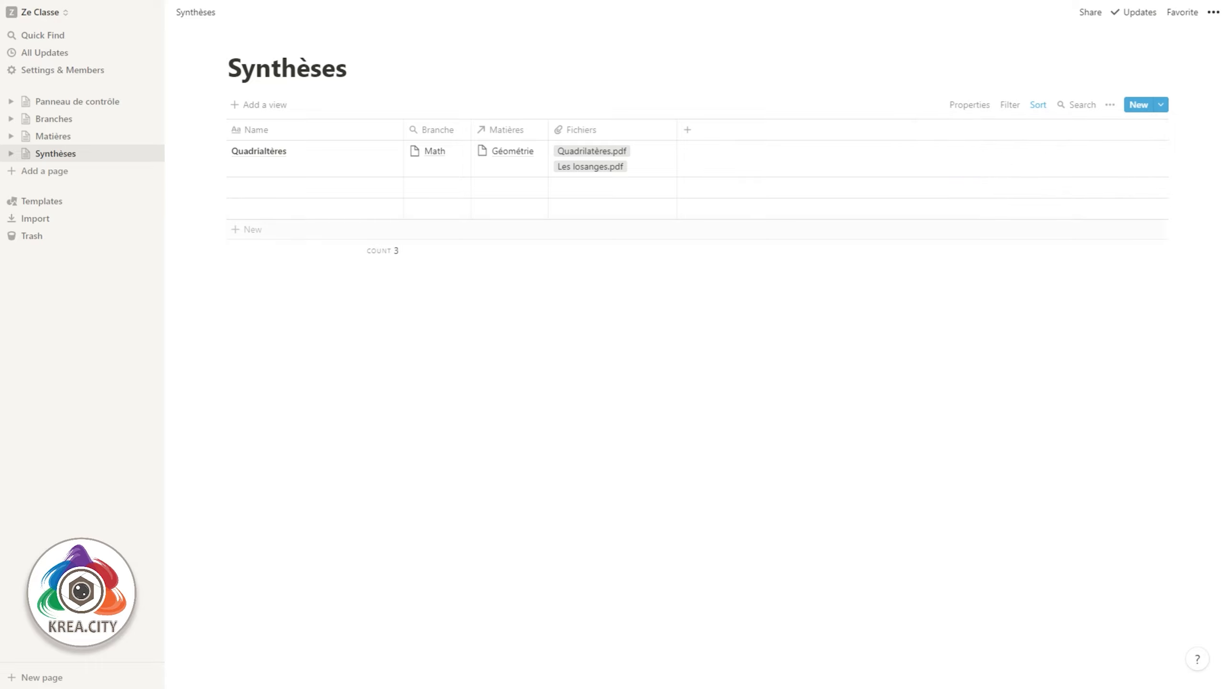
Switch to the Test Classe workspace and examine how the Toutes les synthèses database is ordered by branch and subject
{"action": "left_click", "coordinate": [40, 12]}
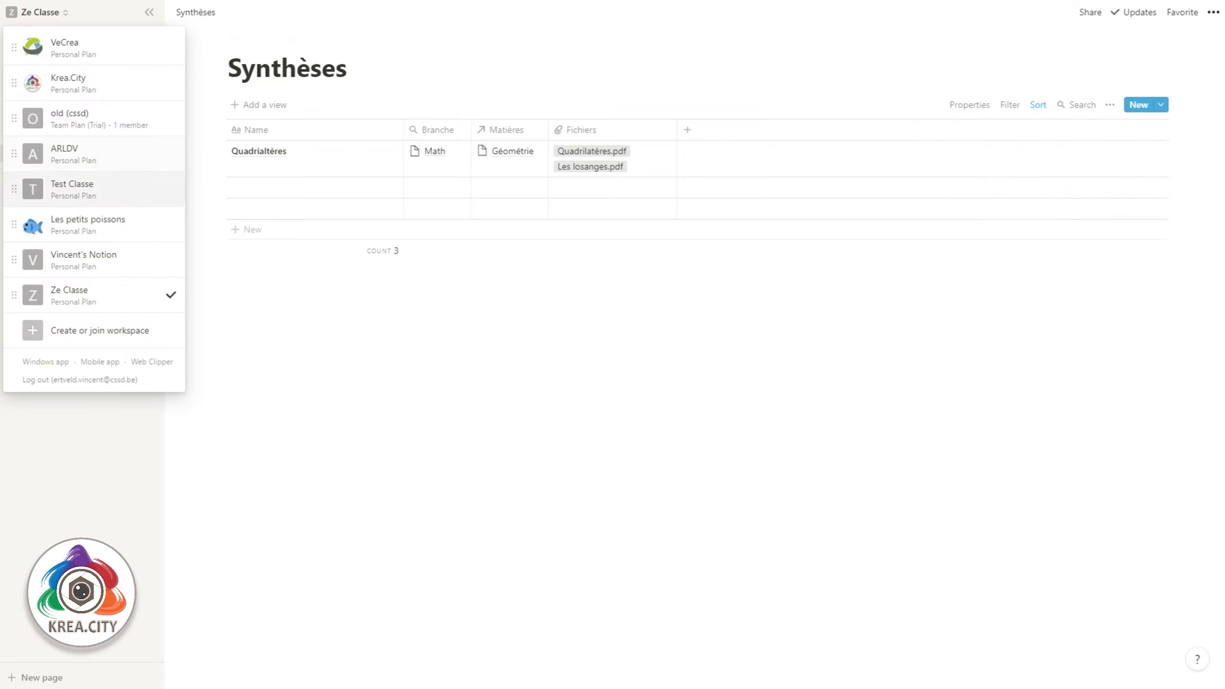
{"action": "left_click", "coordinate": [72, 189]}
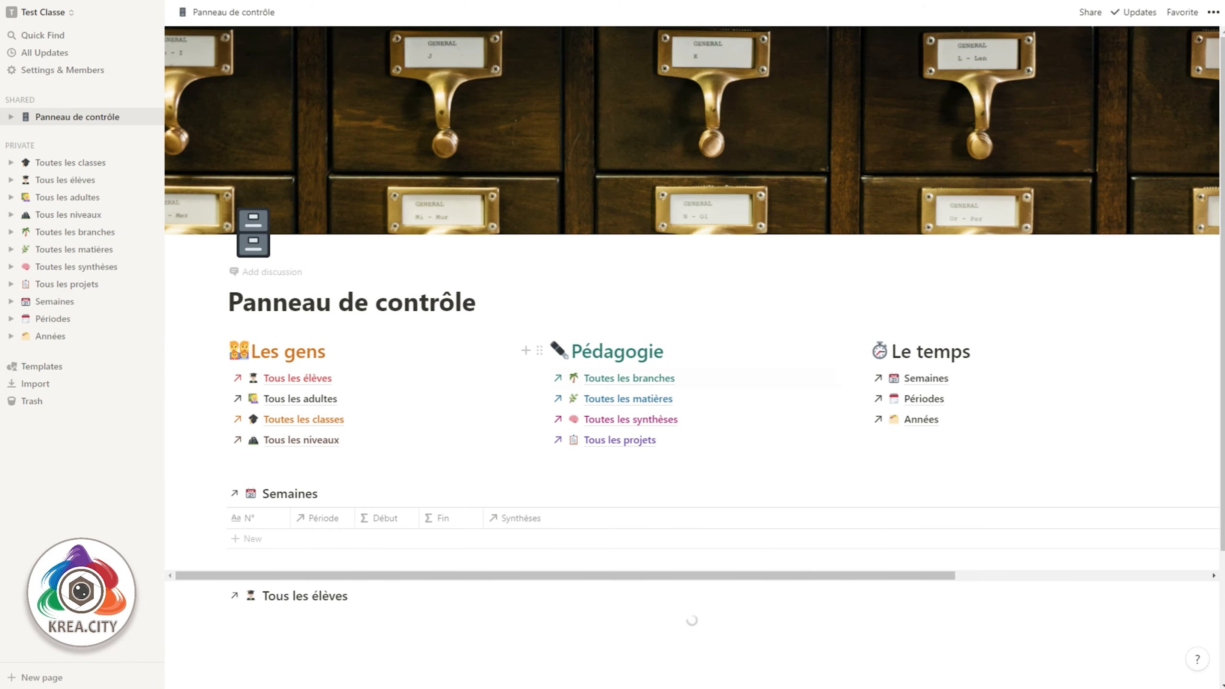
{"action": "left_click", "coordinate": [630, 419]}
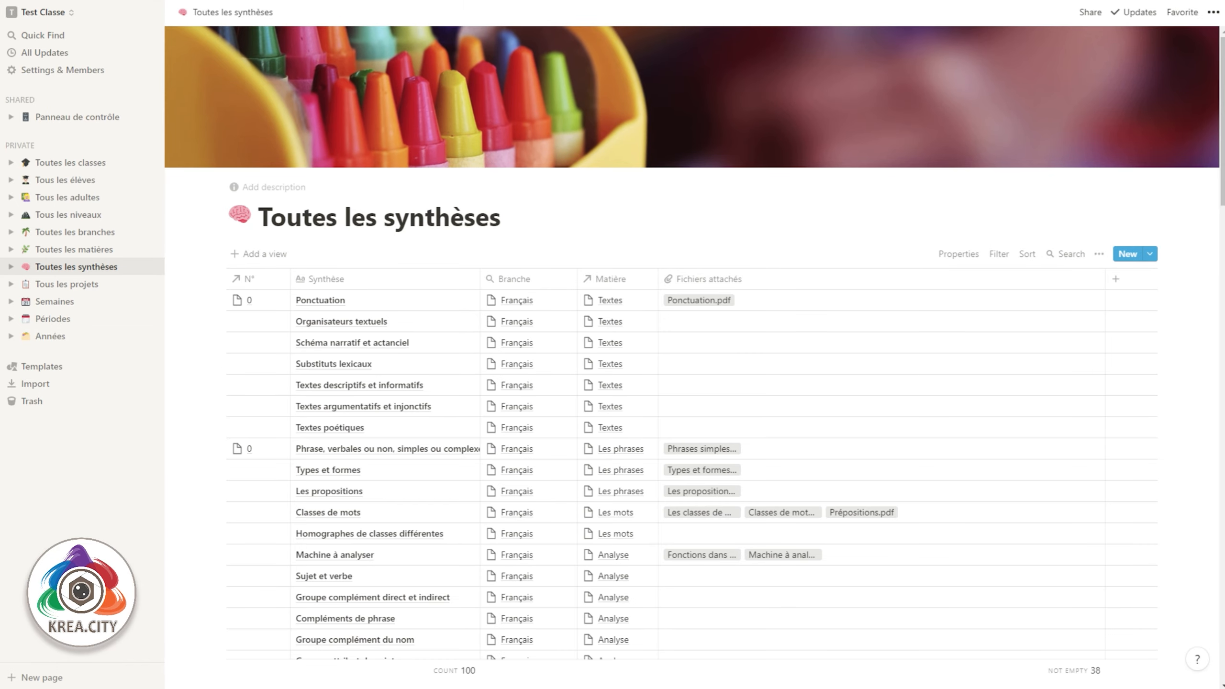
{"action": "scroll", "coordinate": [675, 337], "scroll_direction": "down", "scroll_amount": 4}
{"action": "scroll", "coordinate": [675, 338], "scroll_direction": "down", "scroll_amount": 1}
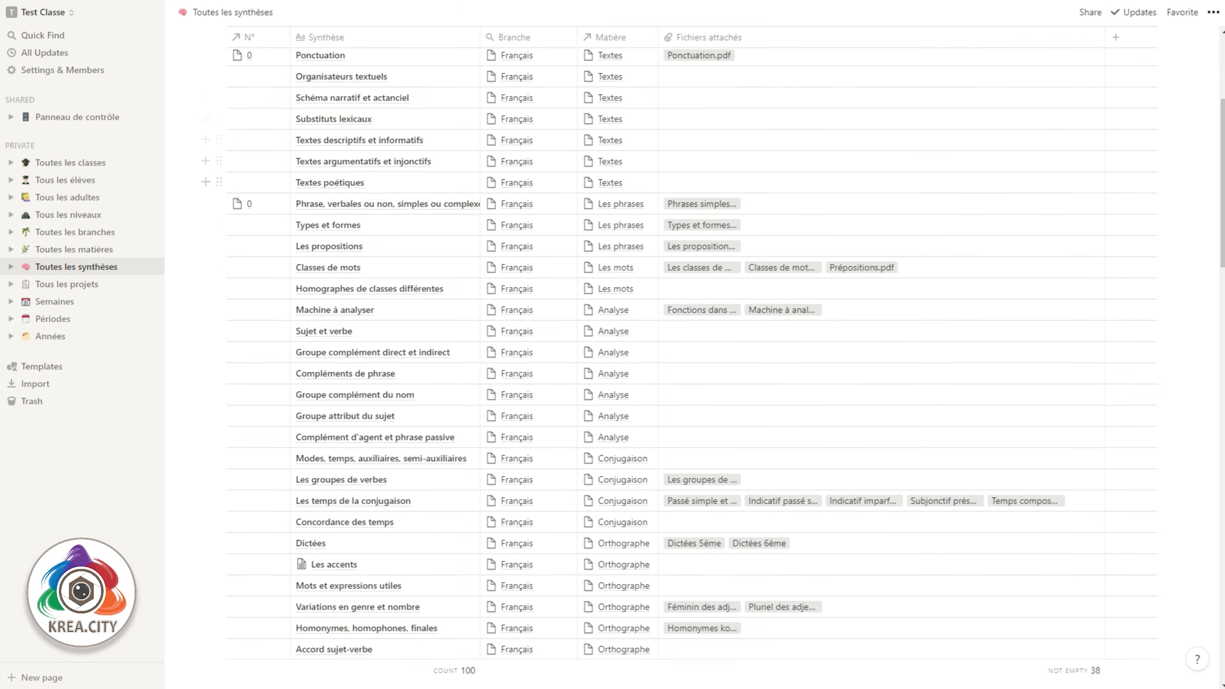
{"action": "scroll", "coordinate": [675, 338], "scroll_direction": "down", "scroll_amount": 17}
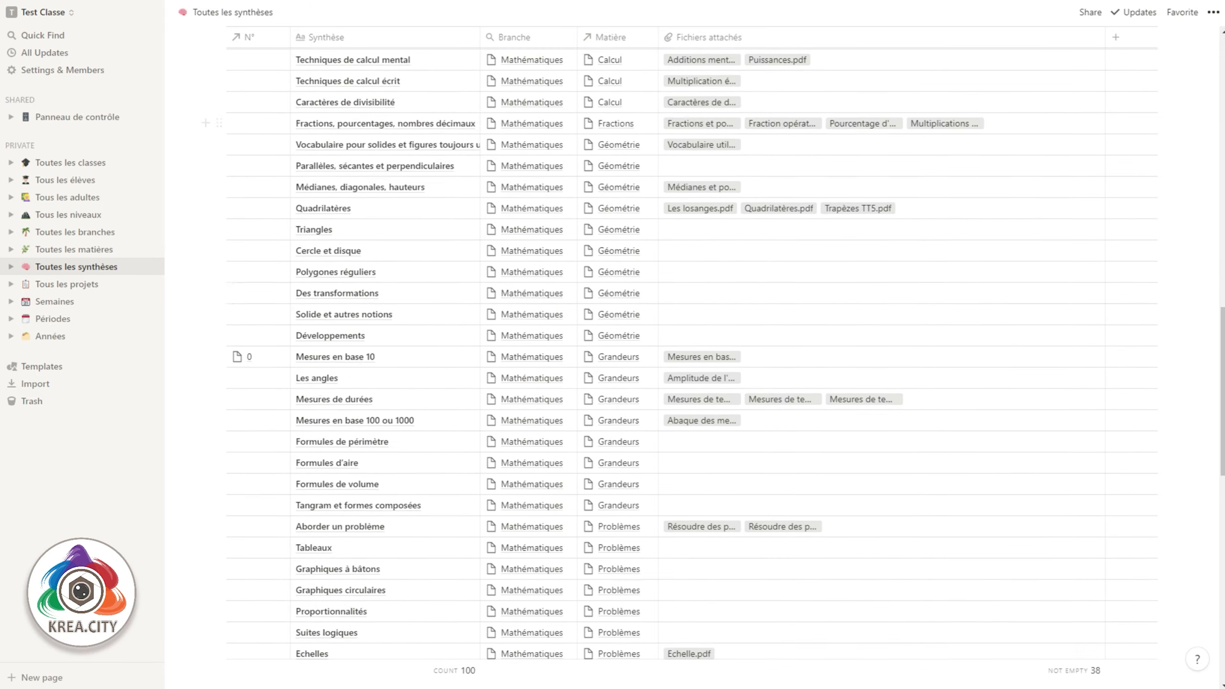
{"action": "scroll", "coordinate": [675, 338], "scroll_direction": "up", "scroll_amount": 20}
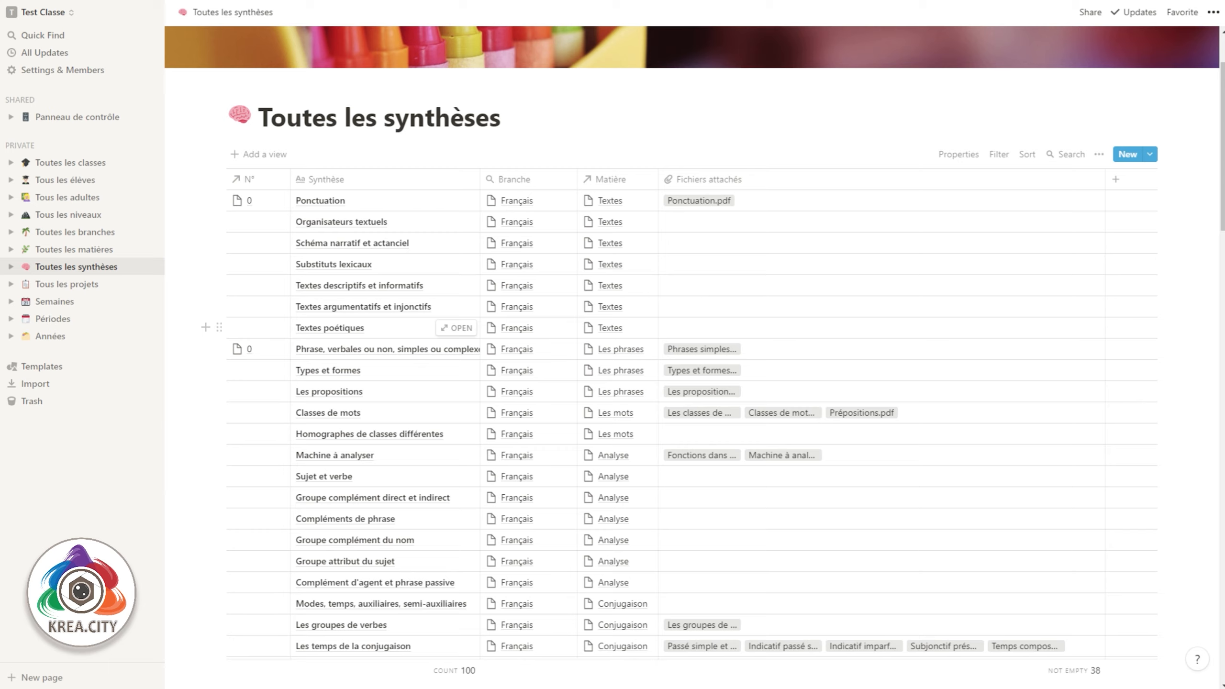
Return to the Ze Classe workspace and add a second ascending sort by Matières to the Synthèses default view
{"action": "left_click", "coordinate": [44, 11]}
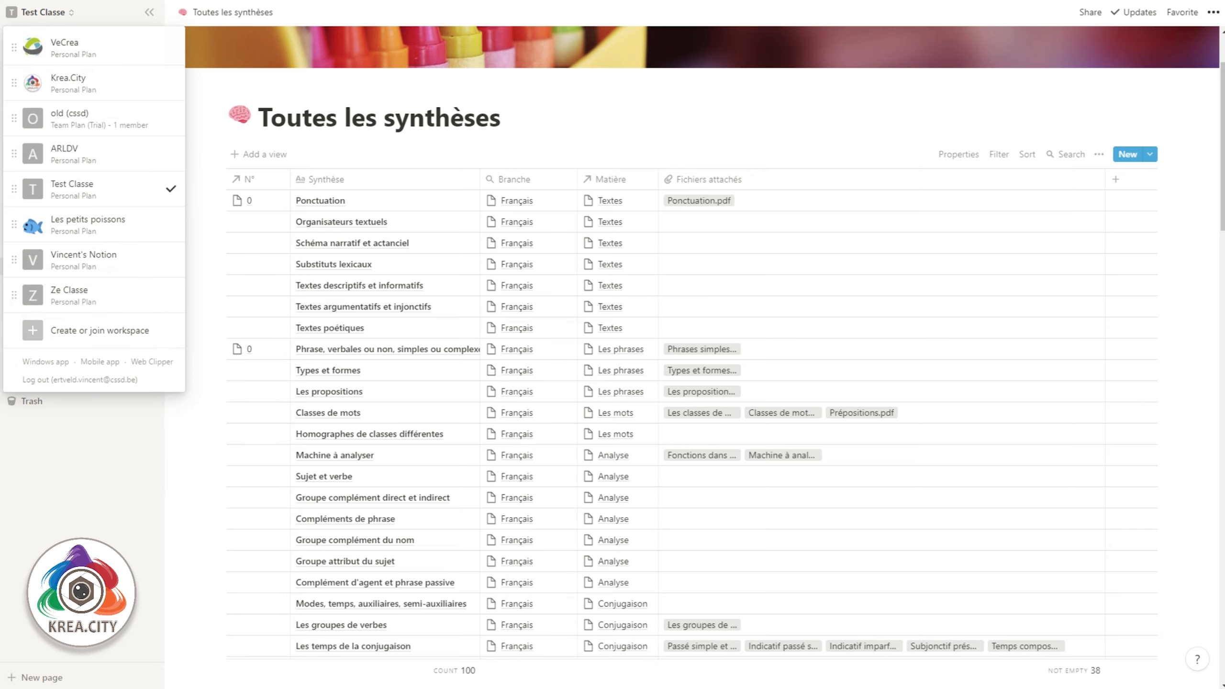
{"action": "left_click", "coordinate": [69, 294]}
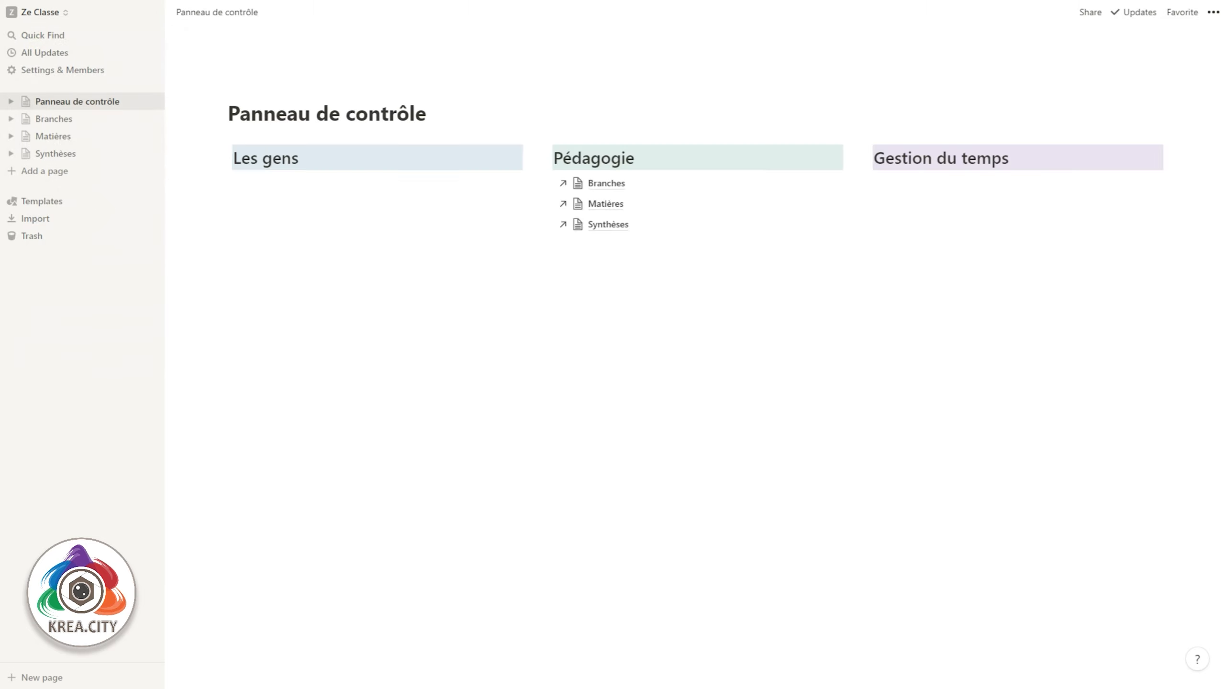
{"action": "left_click", "coordinate": [608, 224]}
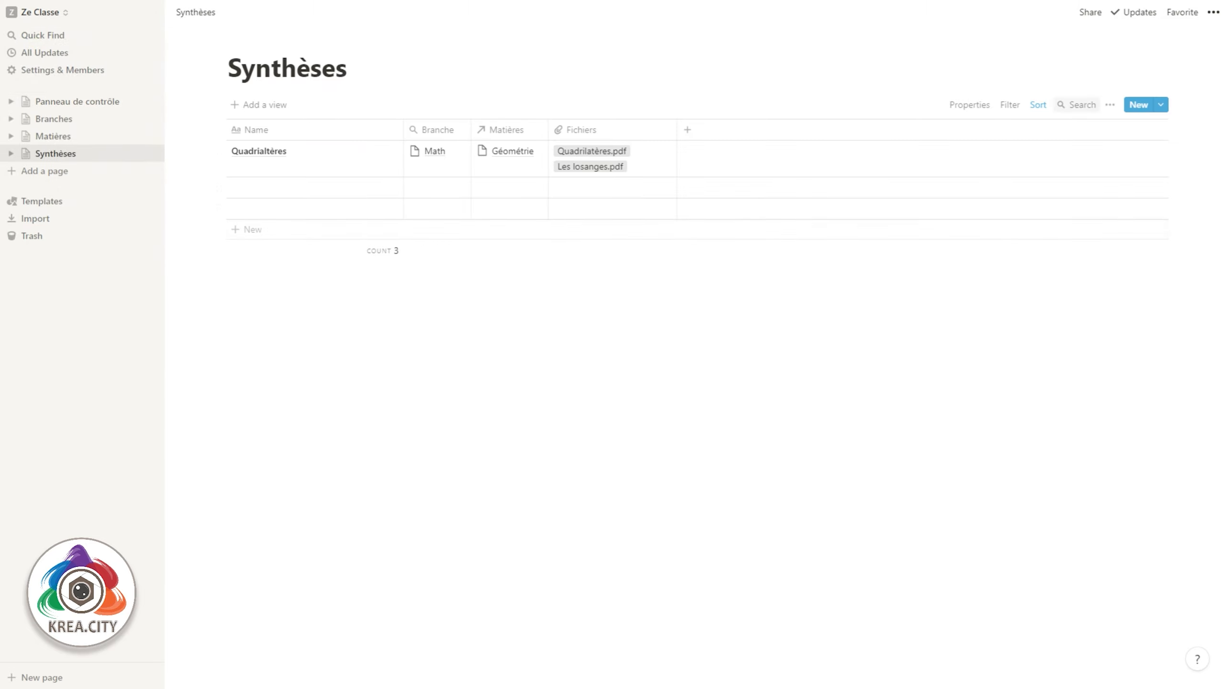
{"action": "left_click", "coordinate": [1038, 105]}
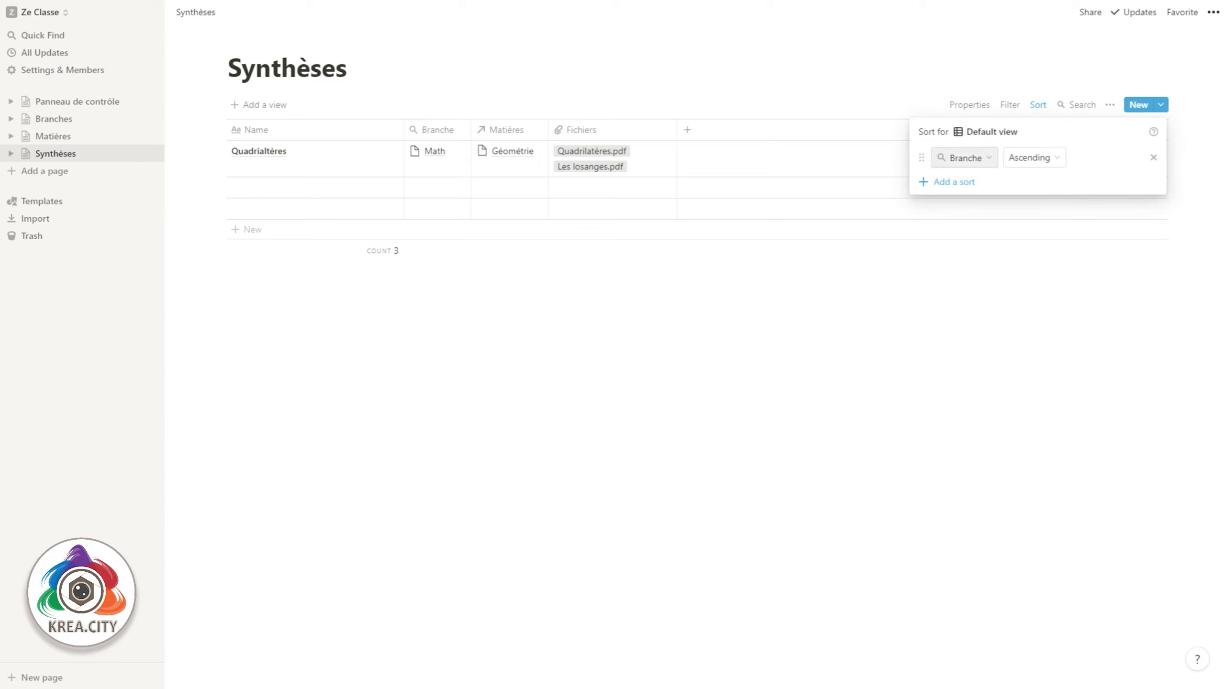
{"action": "left_click", "coordinate": [952, 182]}
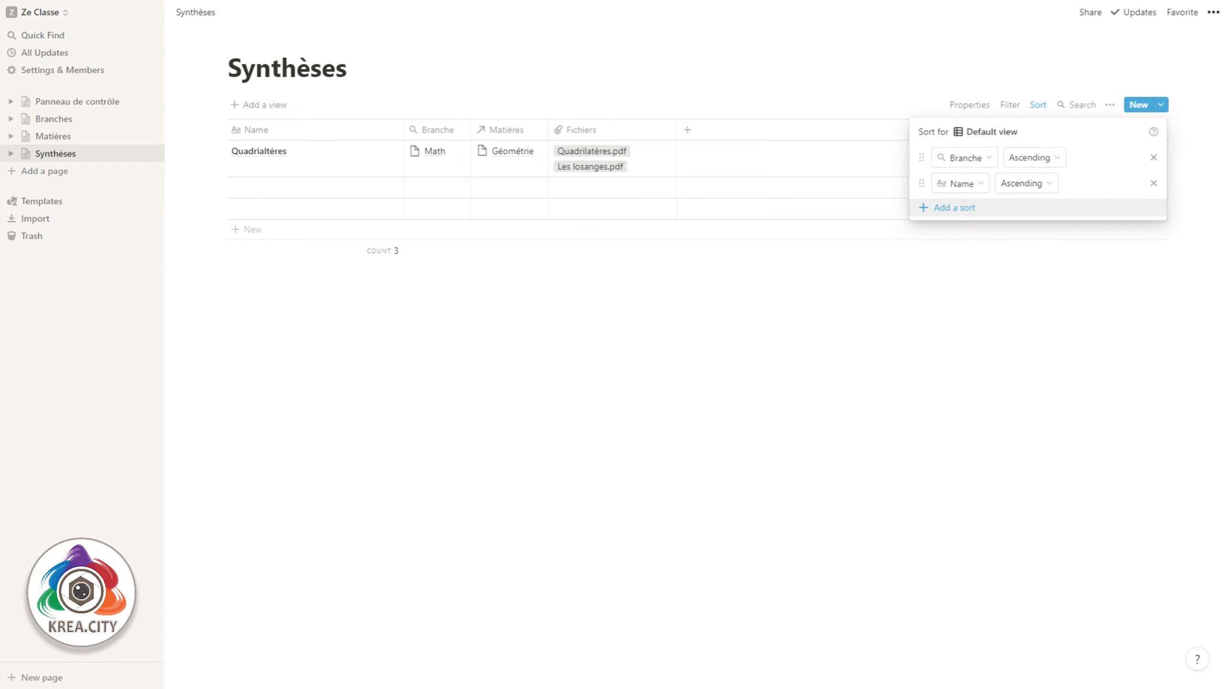
{"action": "left_click", "coordinate": [960, 183]}
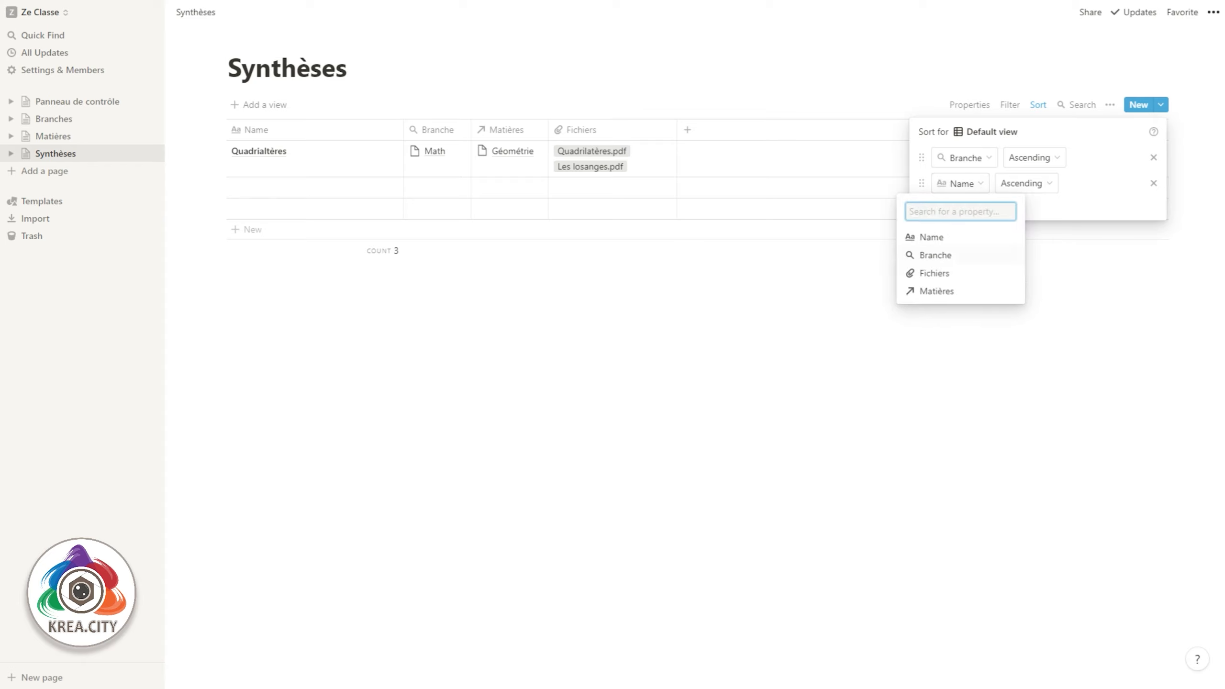
{"action": "left_click", "coordinate": [937, 290]}
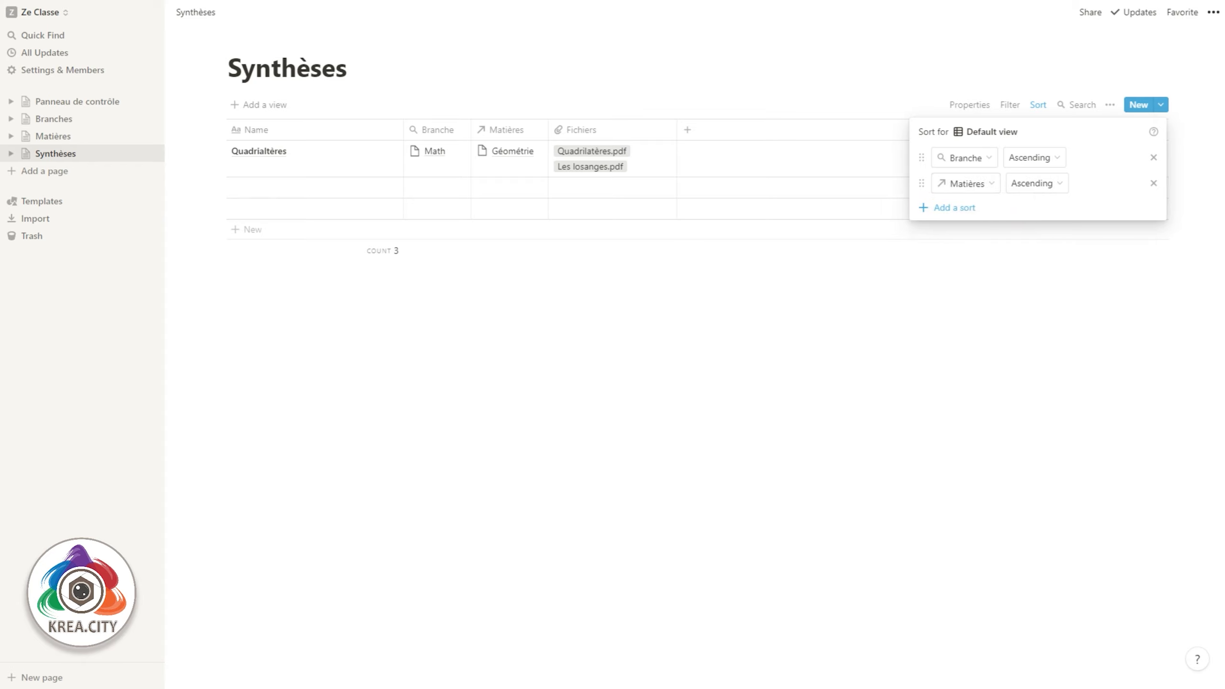
{"action": "key", "text": "Escape"}
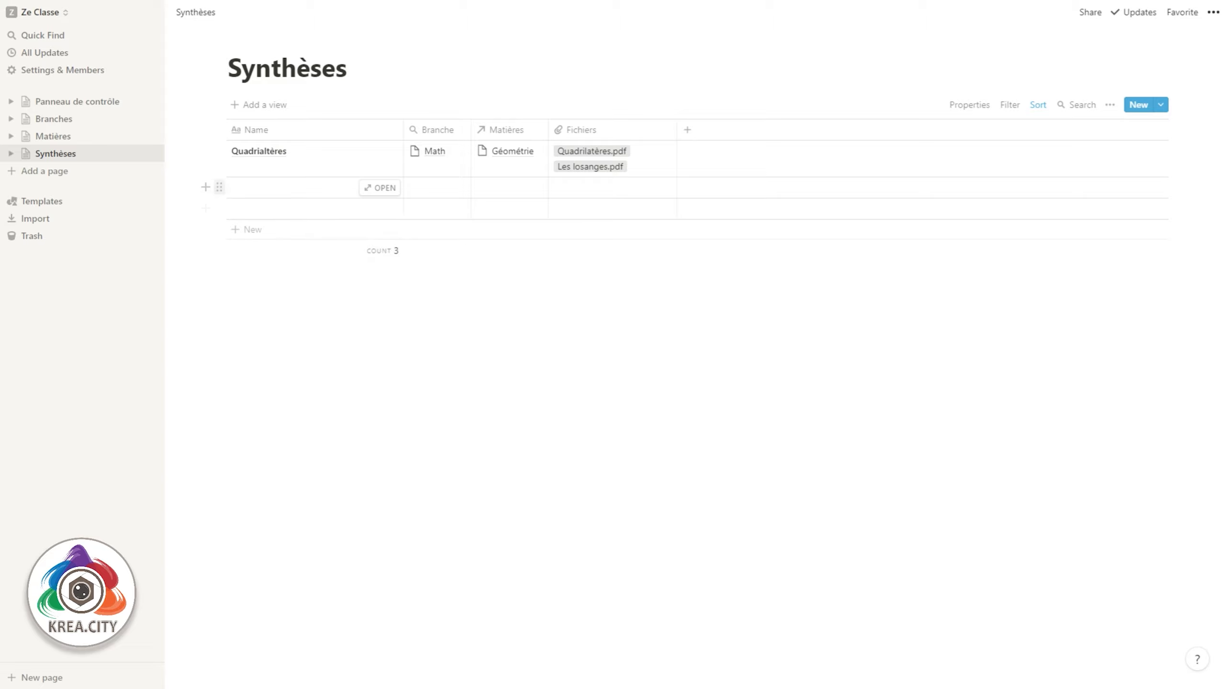
Delete the two empty rows from the Synthèses database and set the Fichiers column calculation to Count empty
{"action": "left_click", "coordinate": [219, 187]}
{"action": "key", "text": "Up"}
{"action": "key", "text": "Up"}
{"action": "key", "text": "Up"}
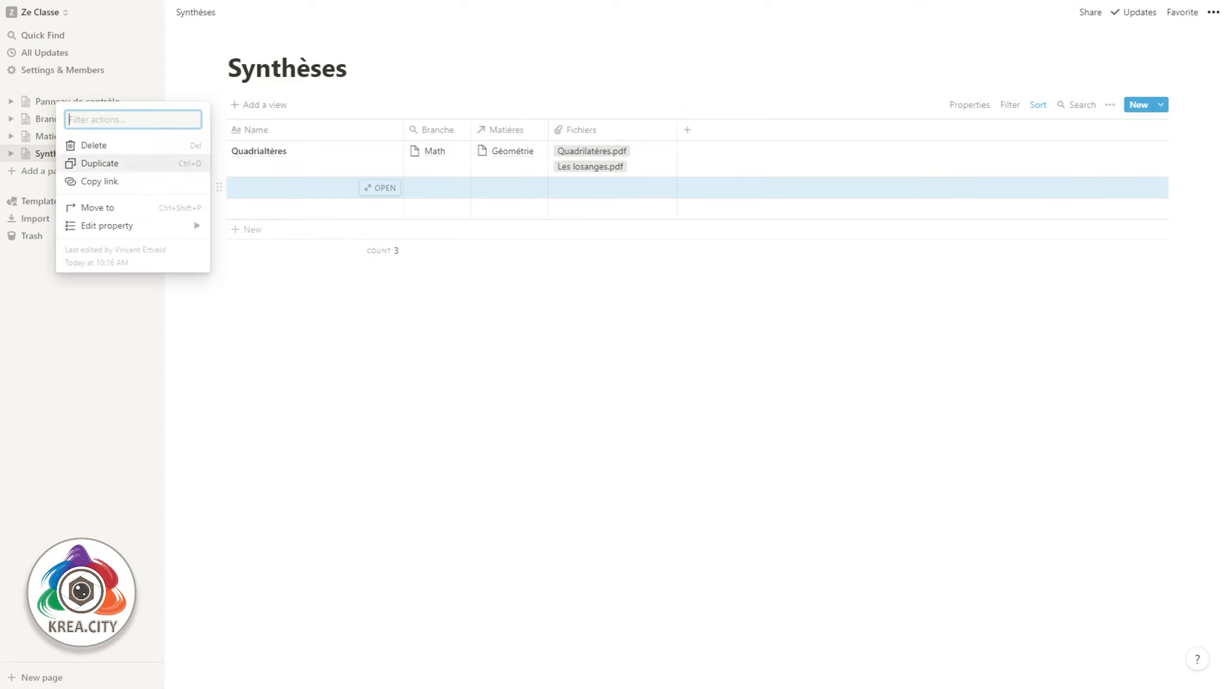
{"action": "key", "text": "Return"}
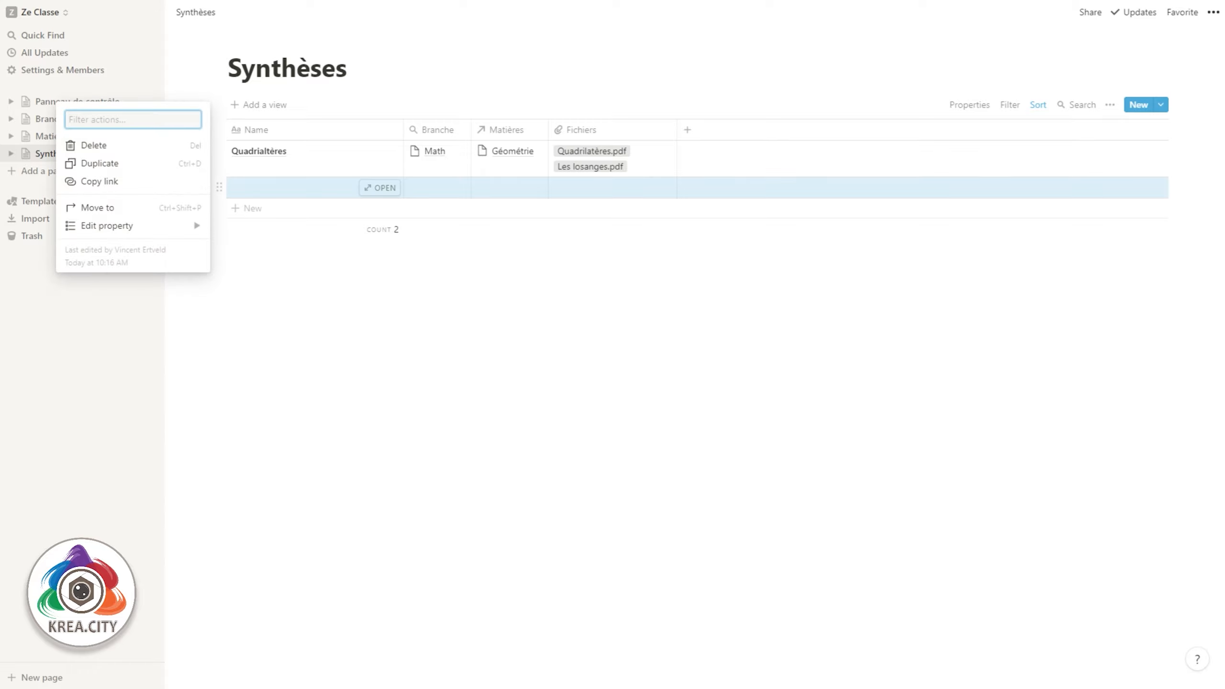
{"action": "left_click", "coordinate": [135, 146]}
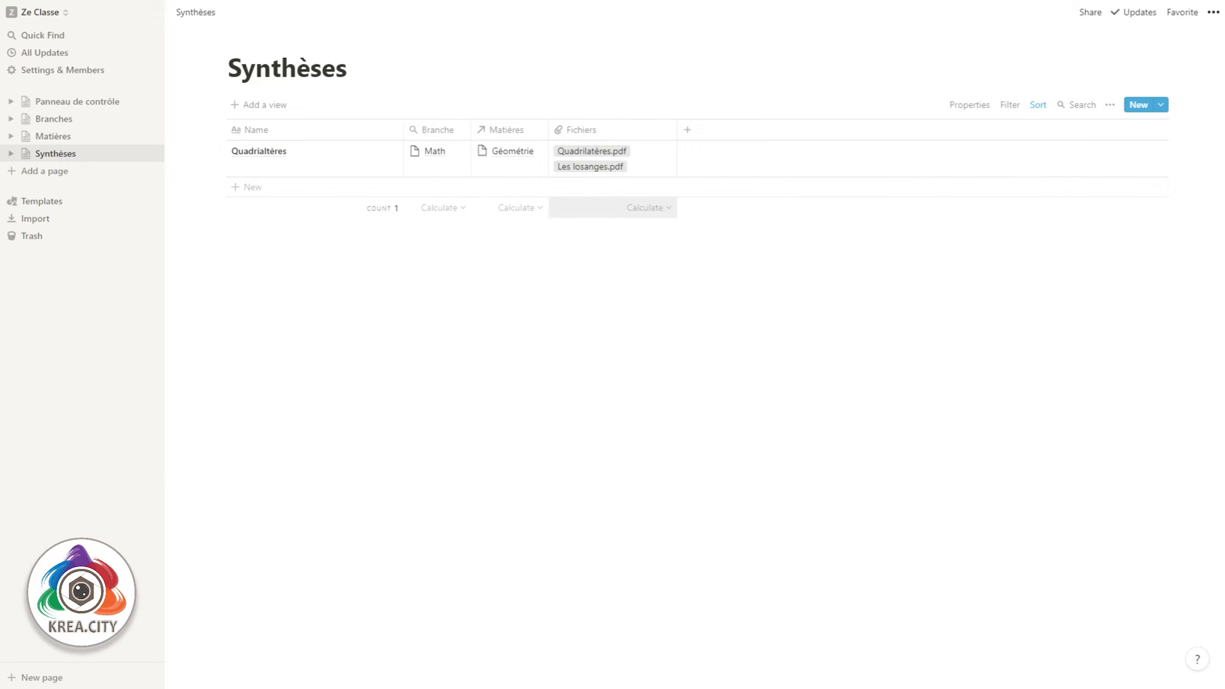
{"action": "left_click", "coordinate": [649, 207]}
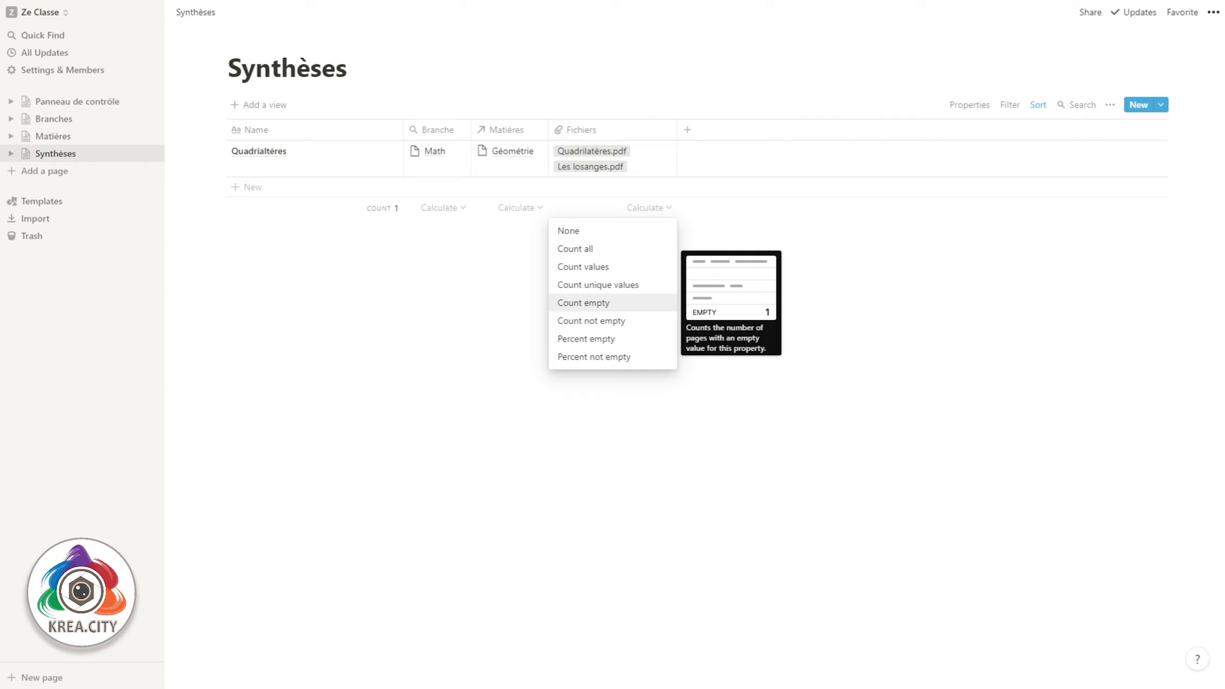
{"action": "left_click", "coordinate": [584, 302]}
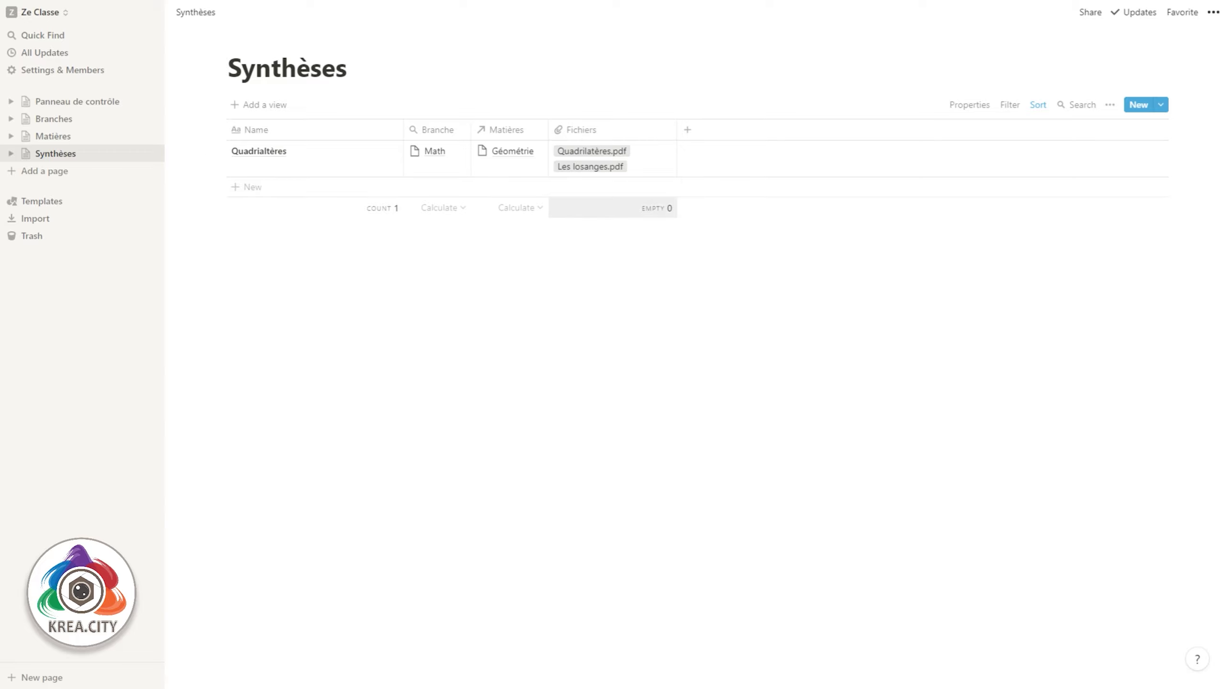
Add a new entry named "Les pays d'où nous venons" to the Synthèses database
{"action": "left_click", "coordinate": [248, 187]}
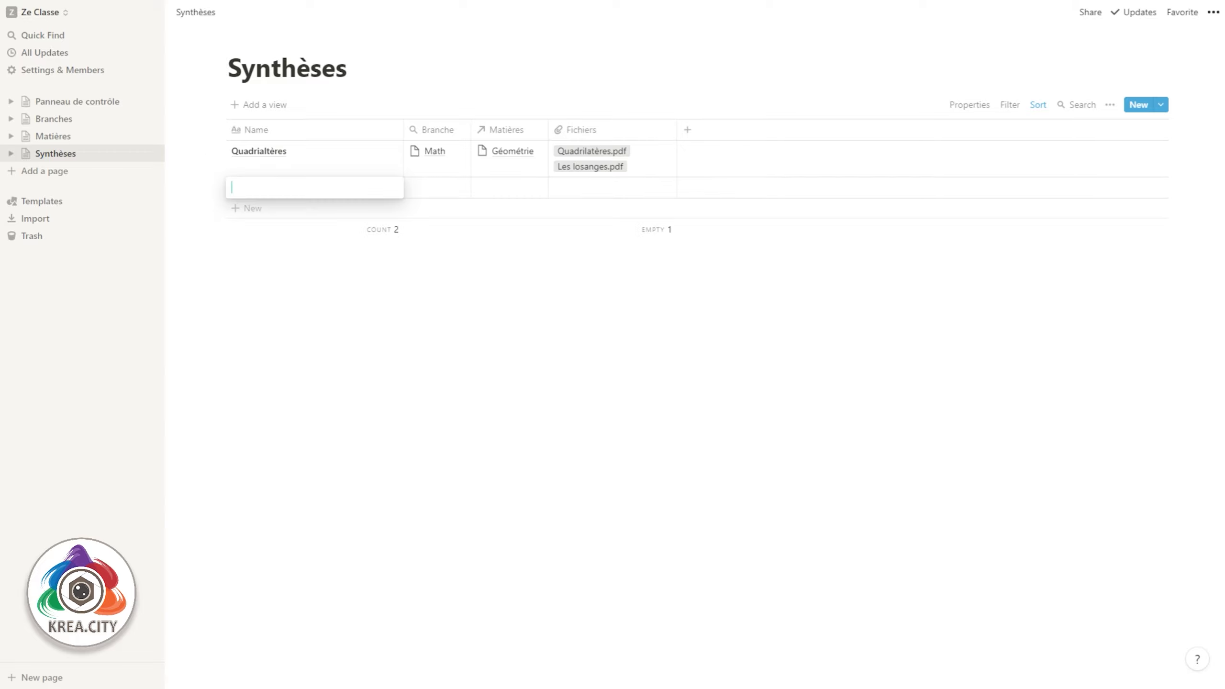
{"action": "type", "text": "Les pays d'où nous venons"}
{"action": "key", "text": "BackSpace"}
{"action": "type", "text": "s"}
{"action": "key", "text": "Tab"}
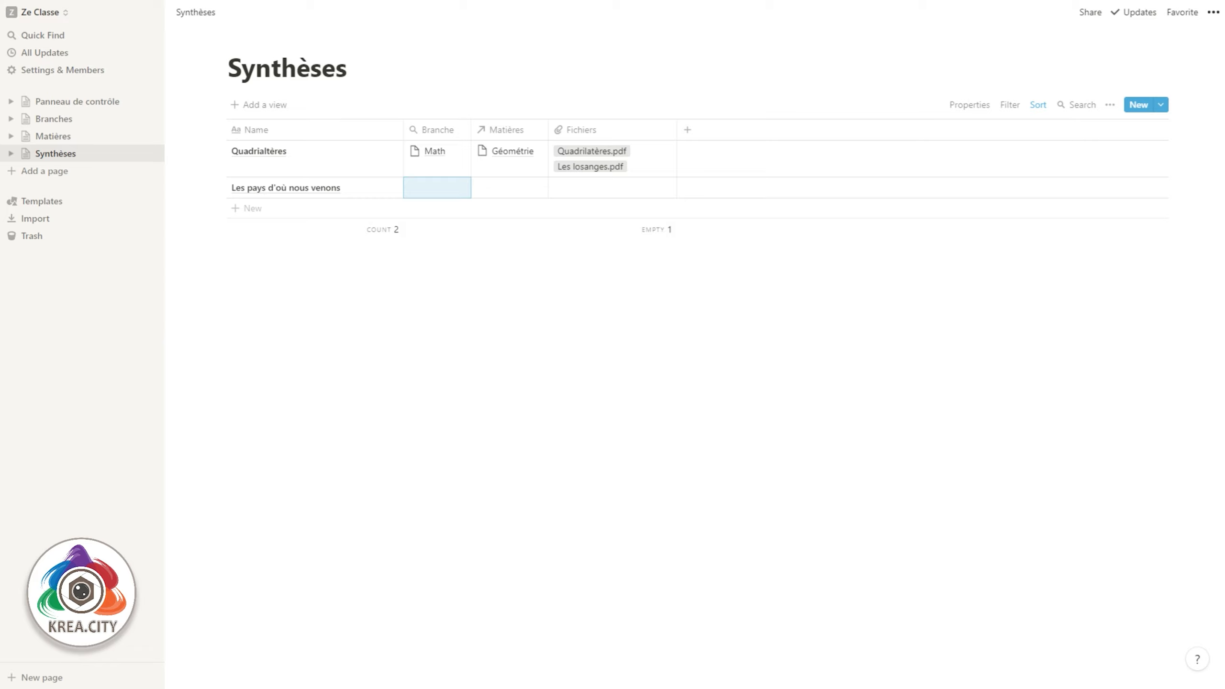
Link the "Les pays d'où nous venons" entry to the Géographie page in its Matières relation
{"action": "key", "text": "Return"}
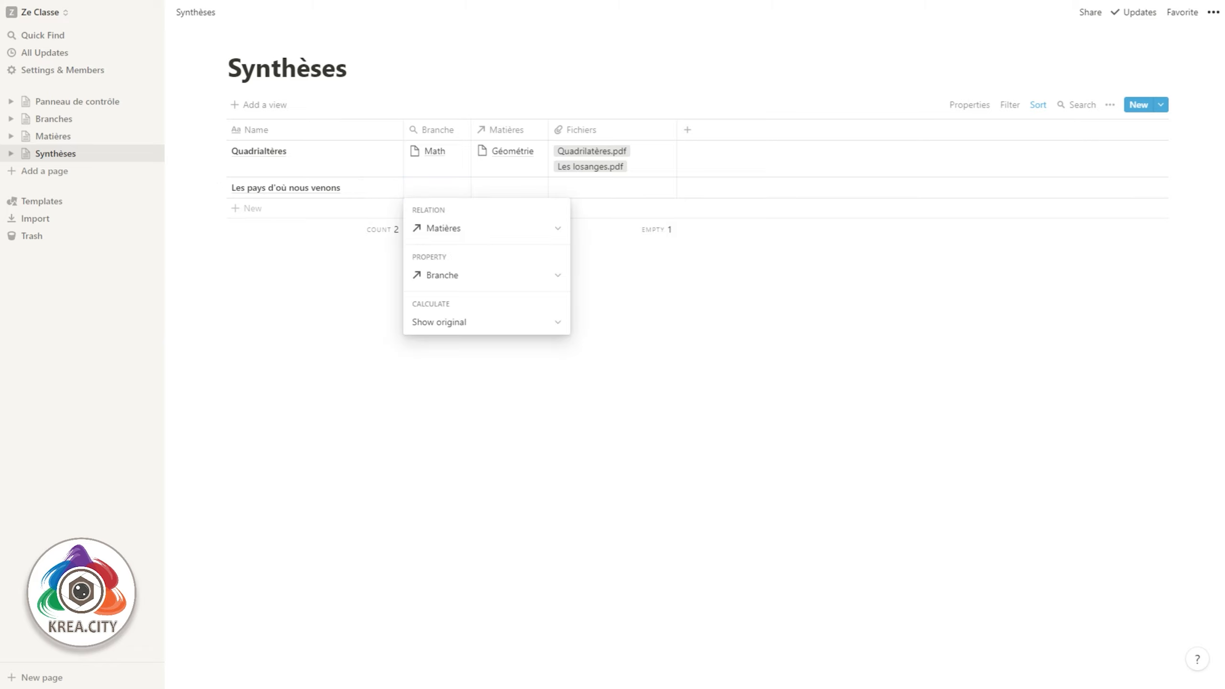
{"action": "key", "text": "Escape"}
{"action": "key", "text": "Right"}
{"action": "key", "text": "Return"}
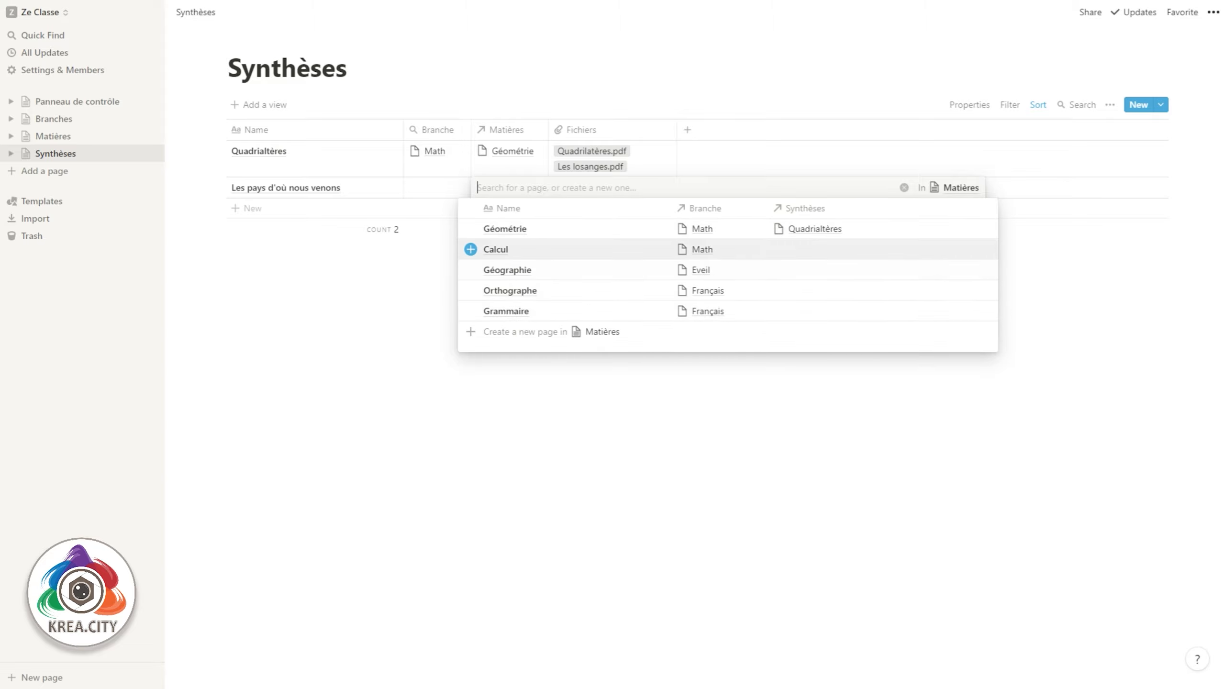
{"action": "key", "text": "Down"}
{"action": "key", "text": "Return"}
{"action": "key", "text": "Escape"}
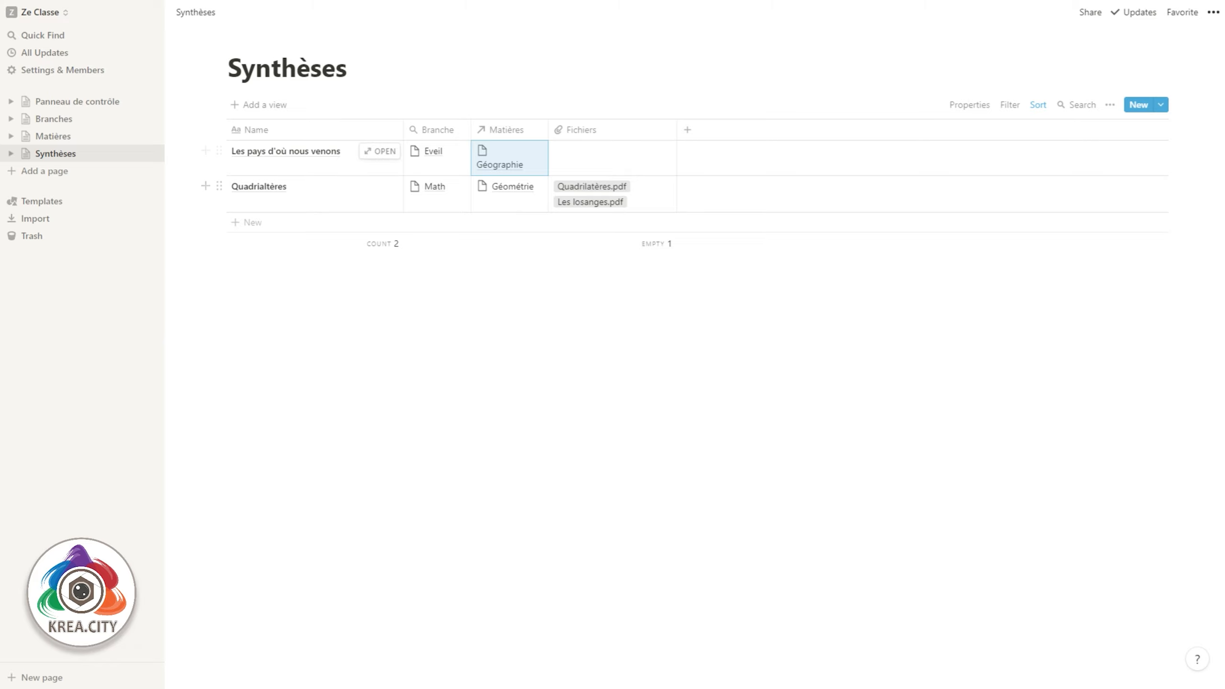
{"action": "left_click", "coordinate": [612, 160]}
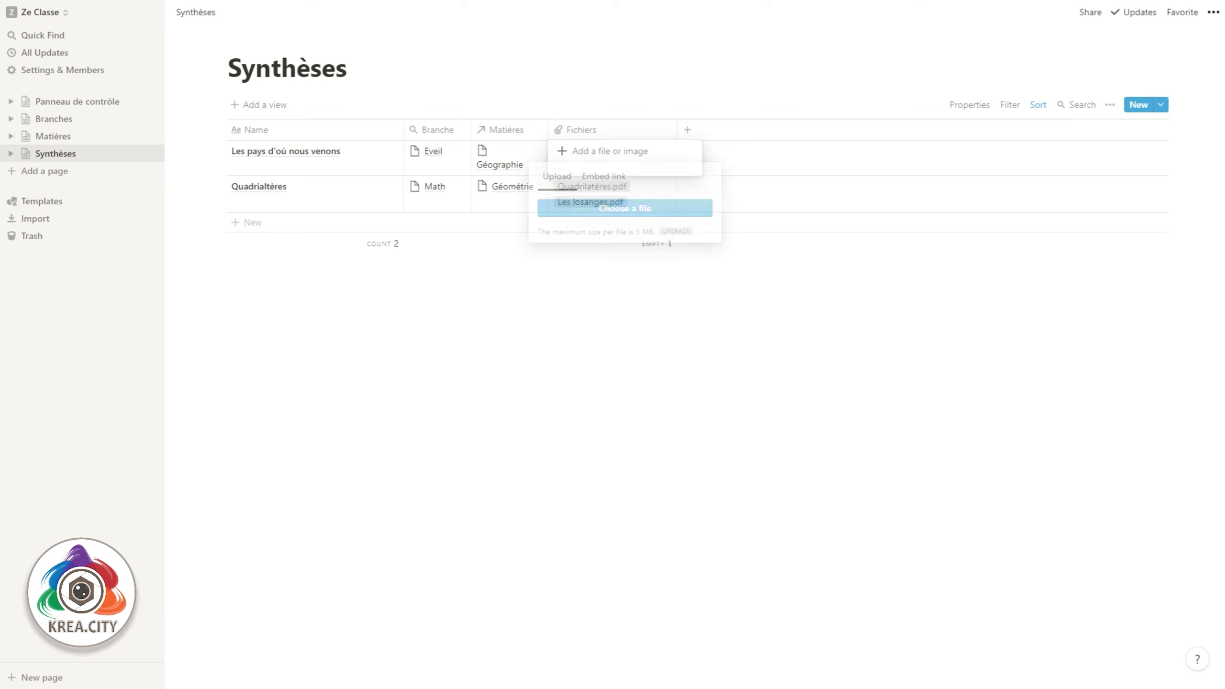
{"action": "key", "text": "Escape"}
{"action": "key", "text": "Escape"}
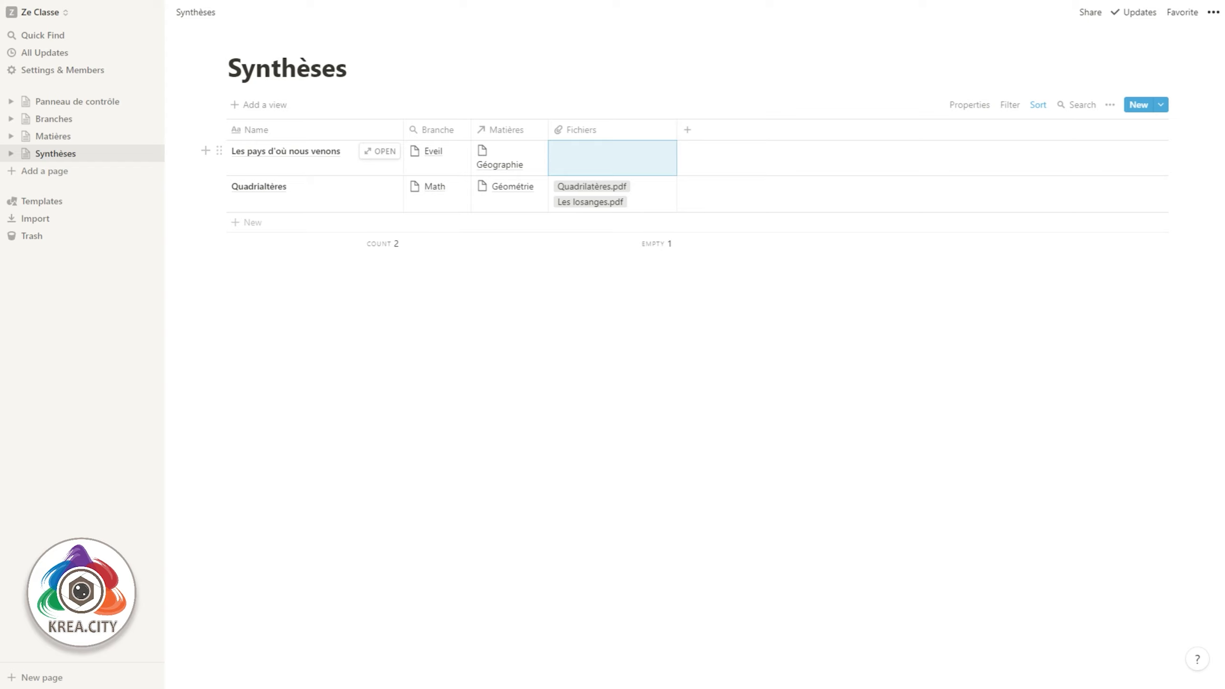
{"action": "left_click", "coordinate": [612, 157]}
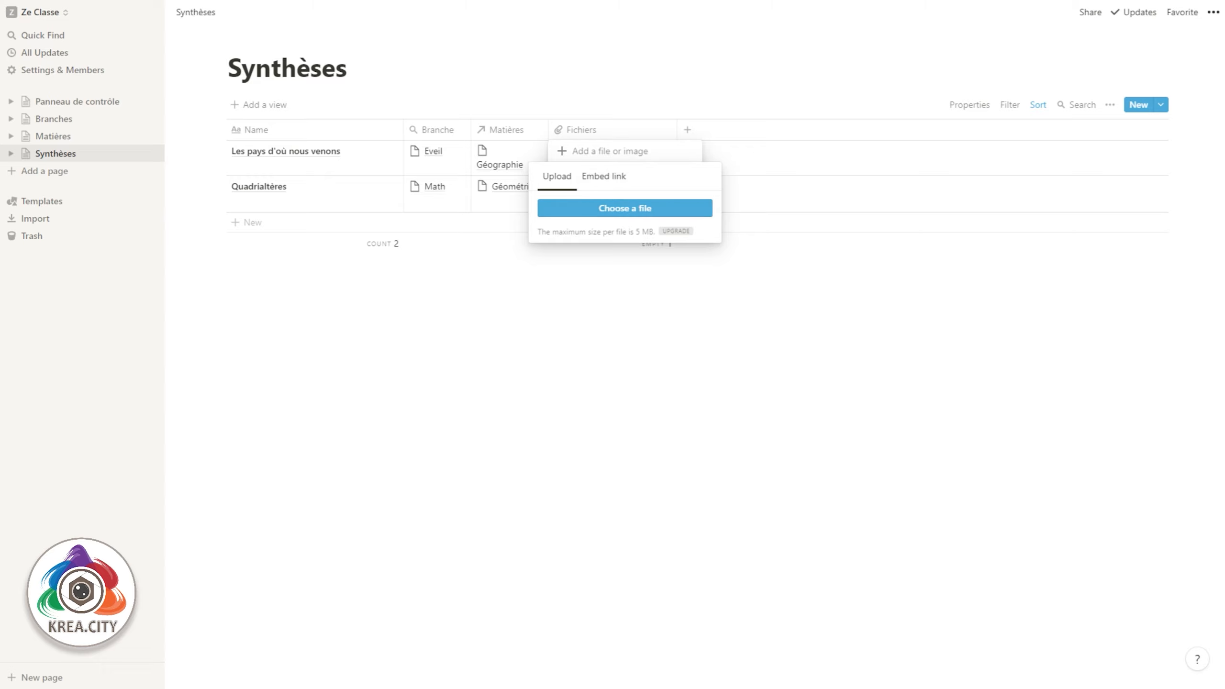
{"action": "key", "text": "Escape"}
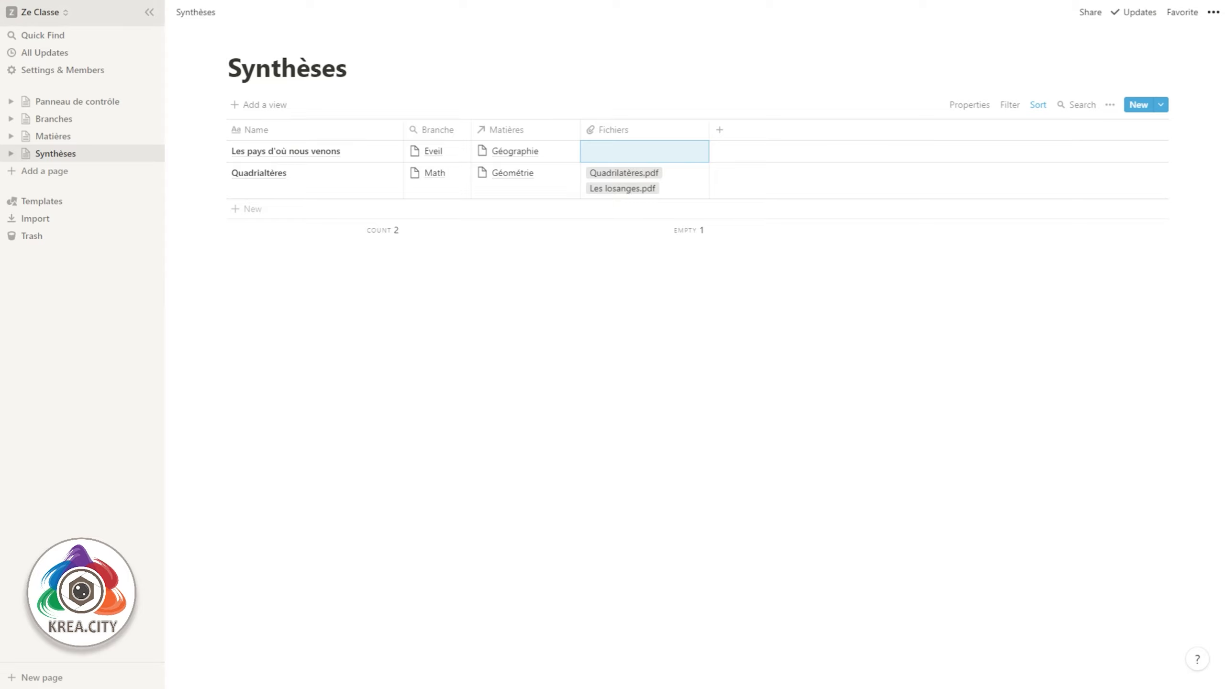
Copy the summary names from Toutes les synthèses in the Test Classe workspace into new Name rows of Synthèses in Ze Classe
{"action": "left_click", "coordinate": [44, 13]}
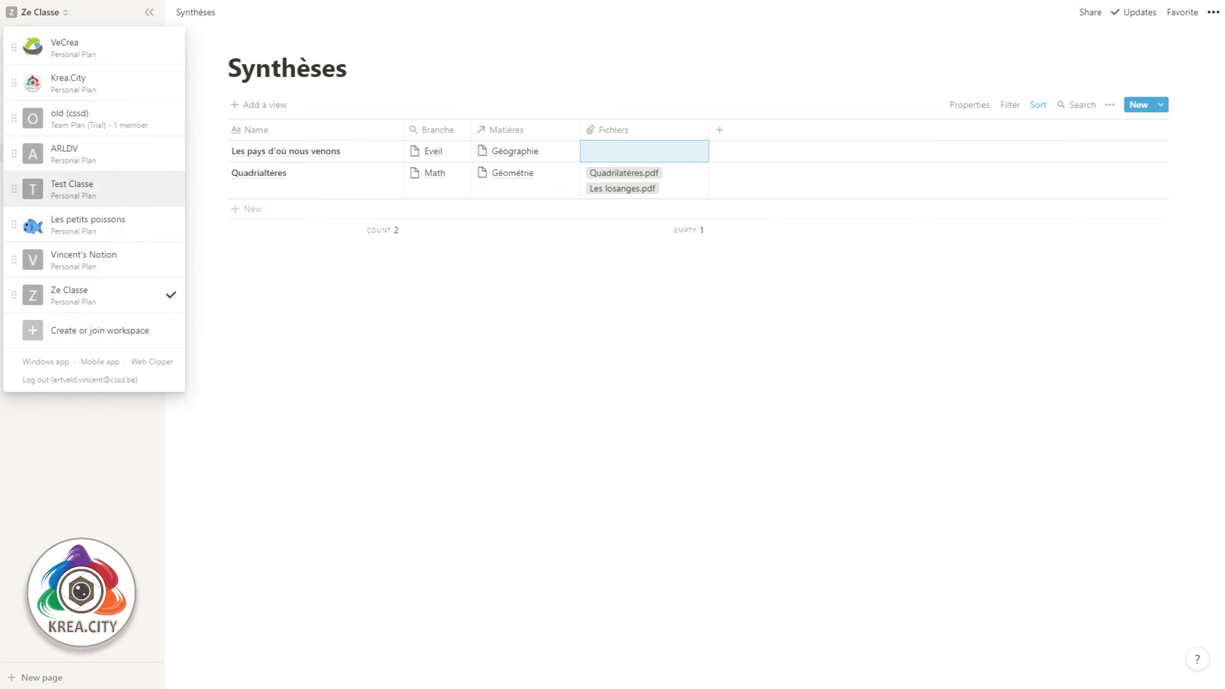
{"action": "left_click", "coordinate": [73, 189]}
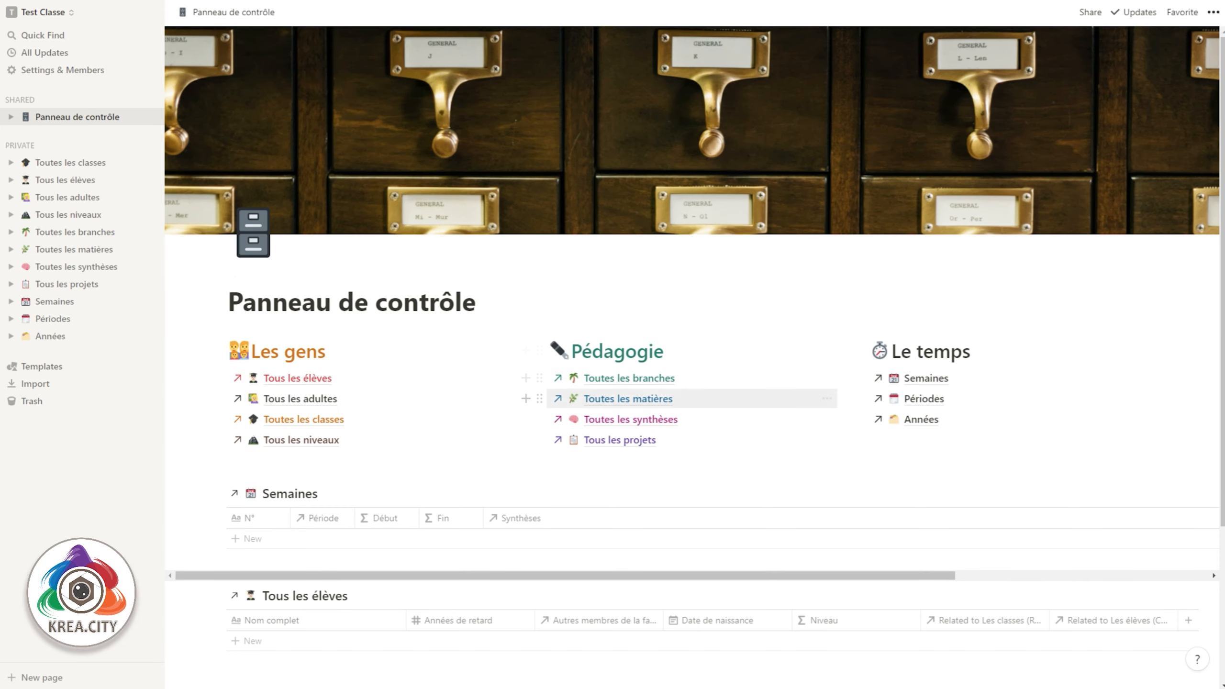
{"action": "left_click", "coordinate": [629, 419]}
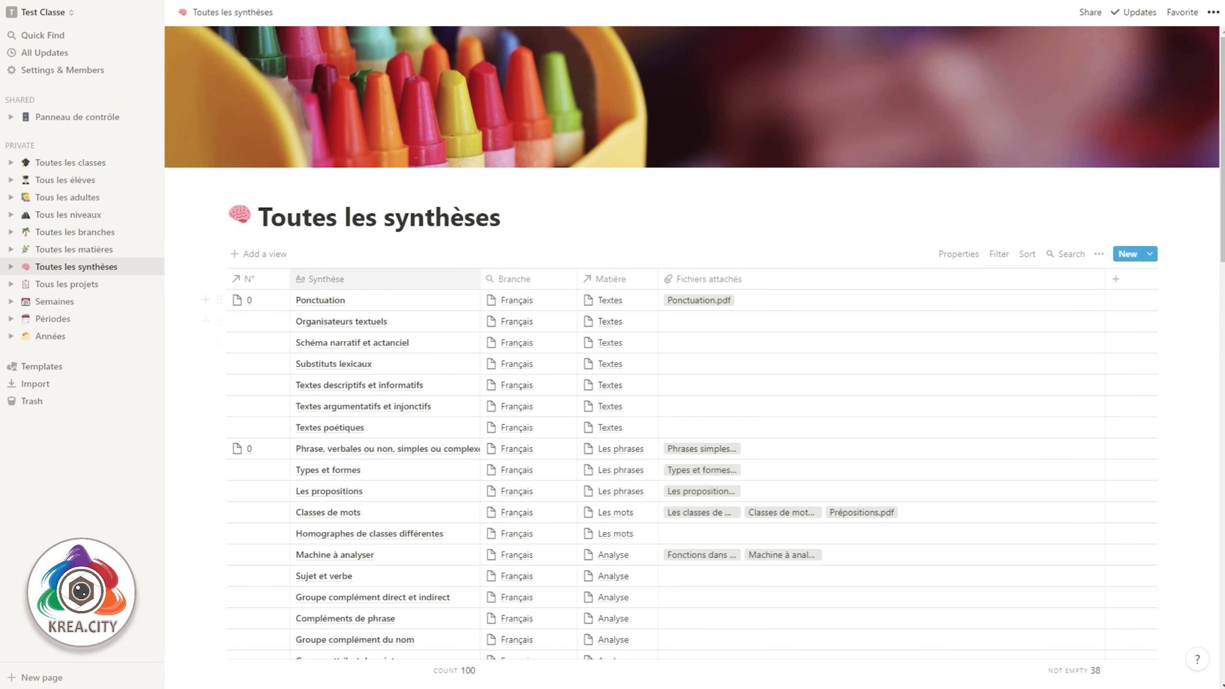
{"action": "left_click_drag", "start_coordinate": [386, 299], "coordinate": [386, 524]}
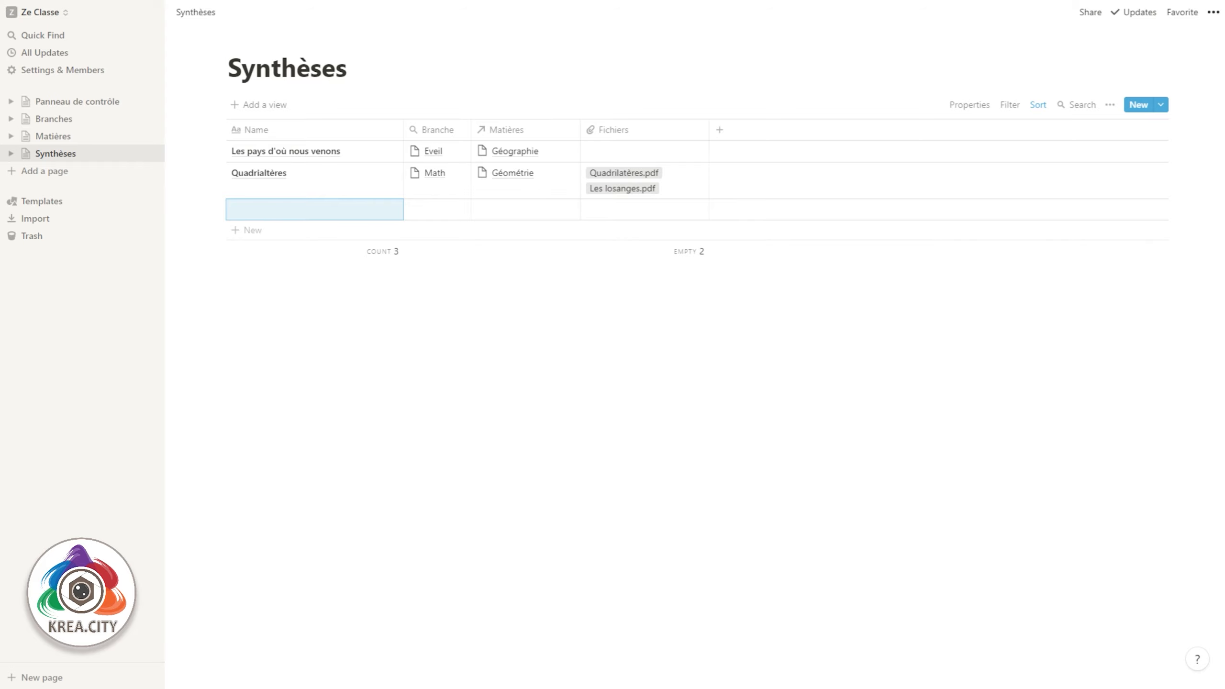
{"action": "key", "text": "ctrl+v"}
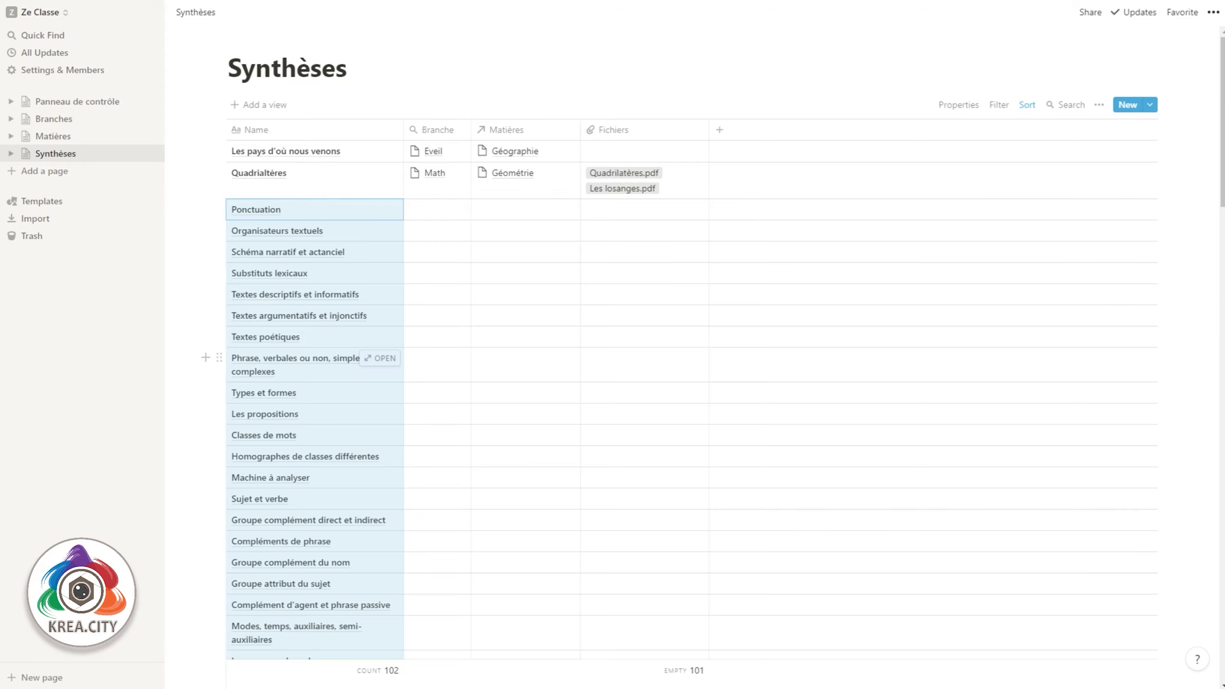
Look through the pasted summaries, review the Panneau de contrôle, Branches and Matières pages, and return to Synthèses
{"action": "scroll", "coordinate": [314, 362], "scroll_direction": "down", "scroll_amount": 4}
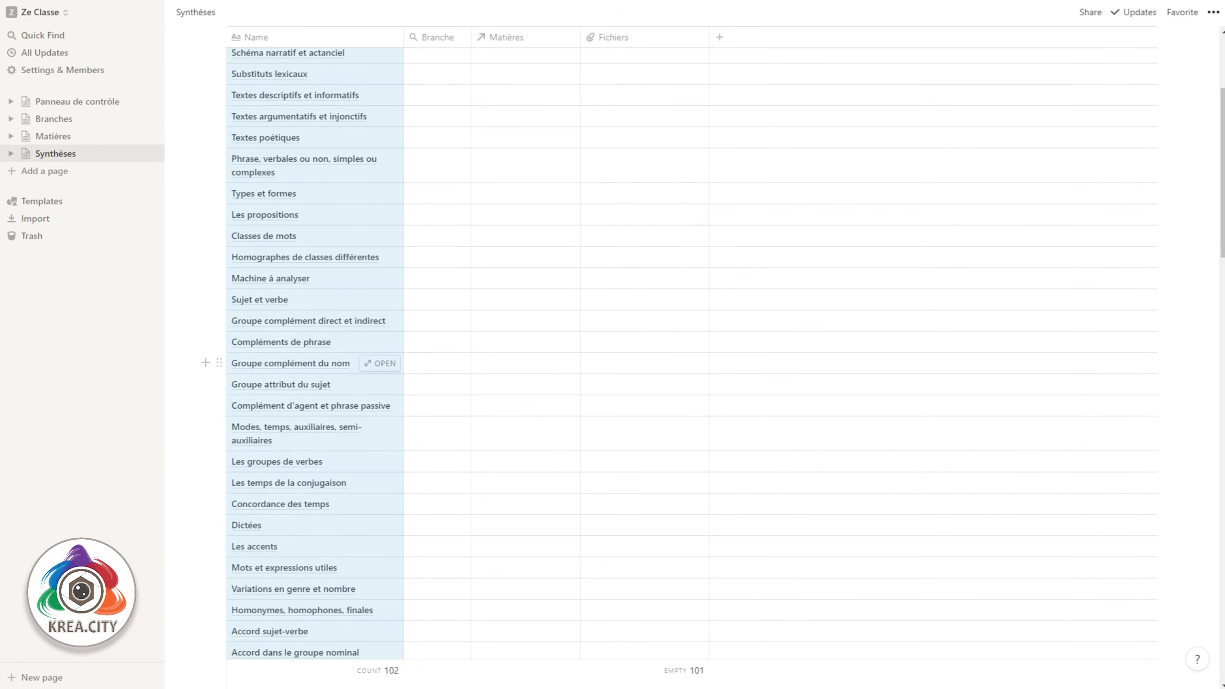
{"action": "key", "text": "ctrl+backslash"}
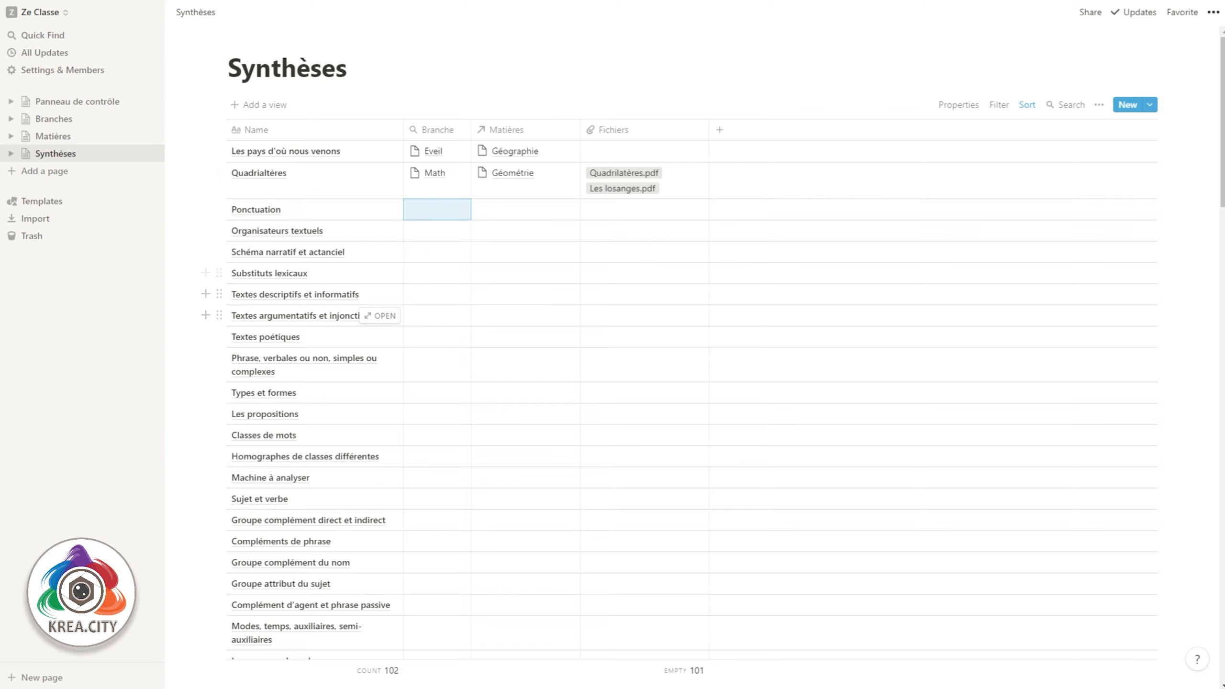
{"action": "scroll", "coordinate": [308, 367], "scroll_direction": "down", "scroll_amount": 9}
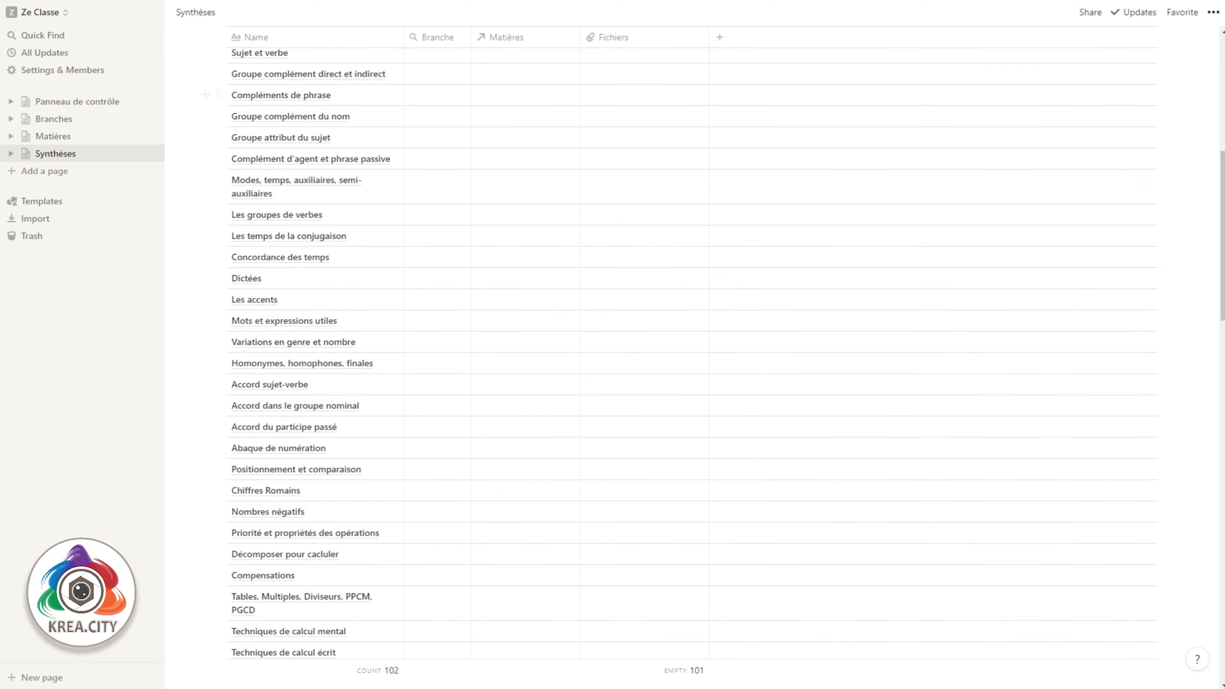
{"action": "scroll", "coordinate": [691, 352], "scroll_direction": "down", "scroll_amount": 20}
{"action": "scroll", "coordinate": [692, 352], "scroll_direction": "up", "scroll_amount": 12}
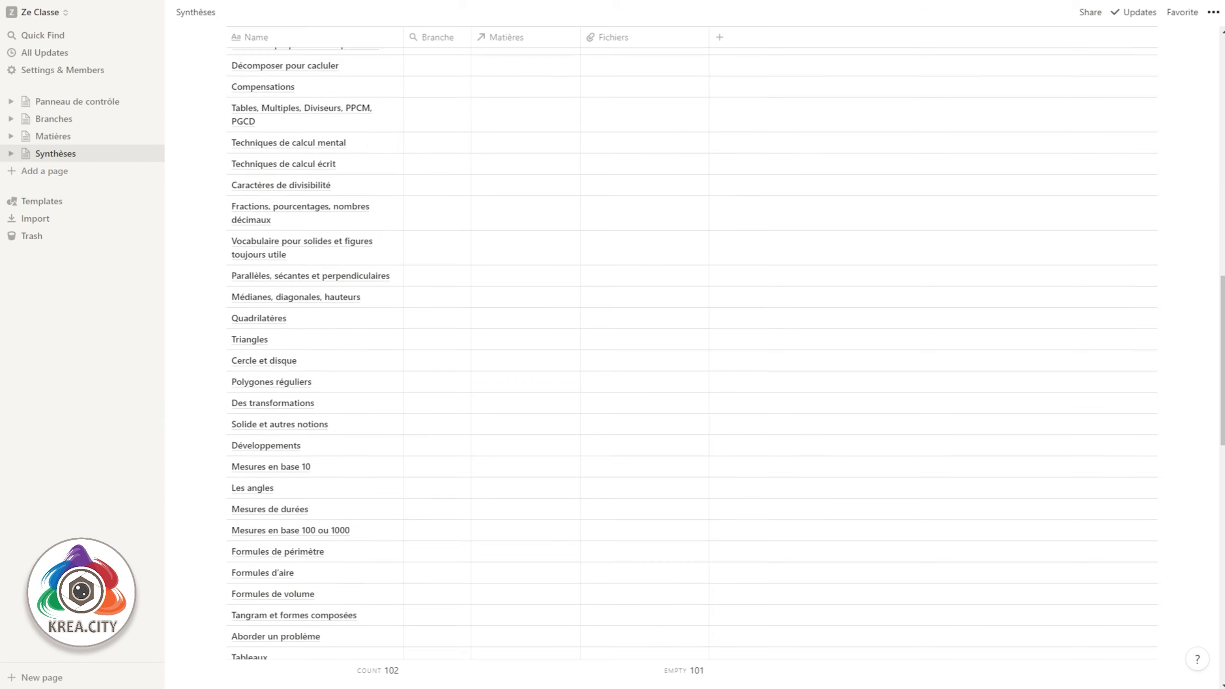
{"action": "scroll", "coordinate": [692, 352], "scroll_direction": "up", "scroll_amount": 12}
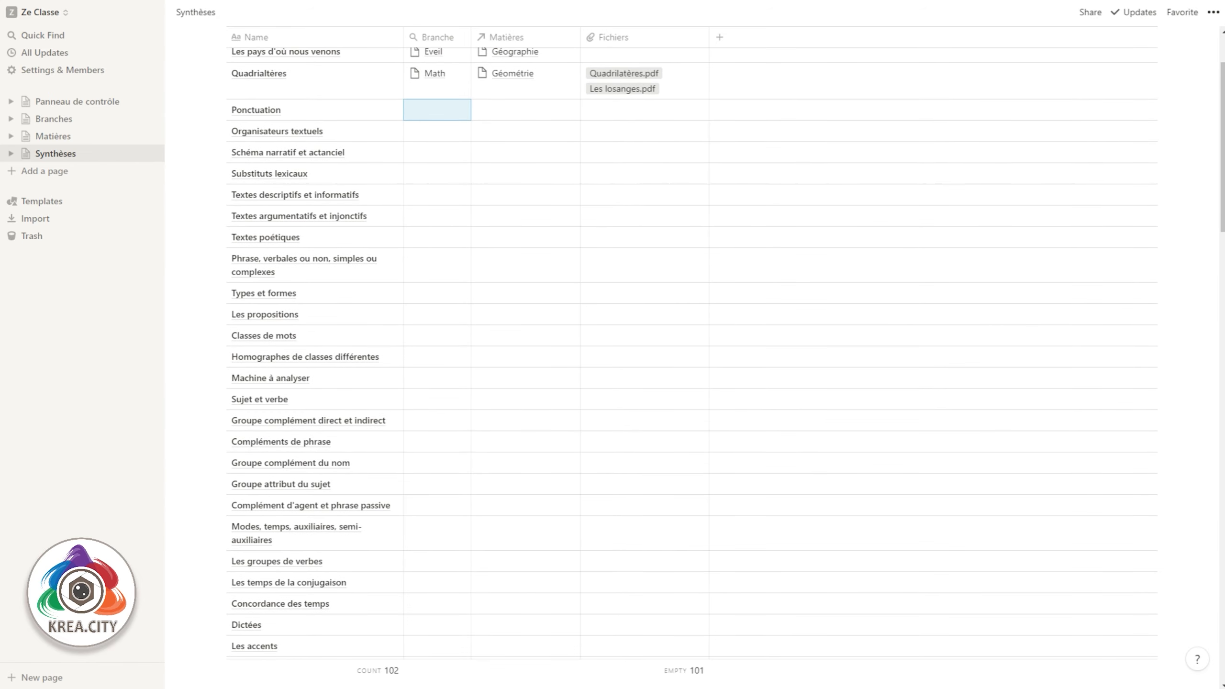
{"action": "left_click", "coordinate": [77, 101]}
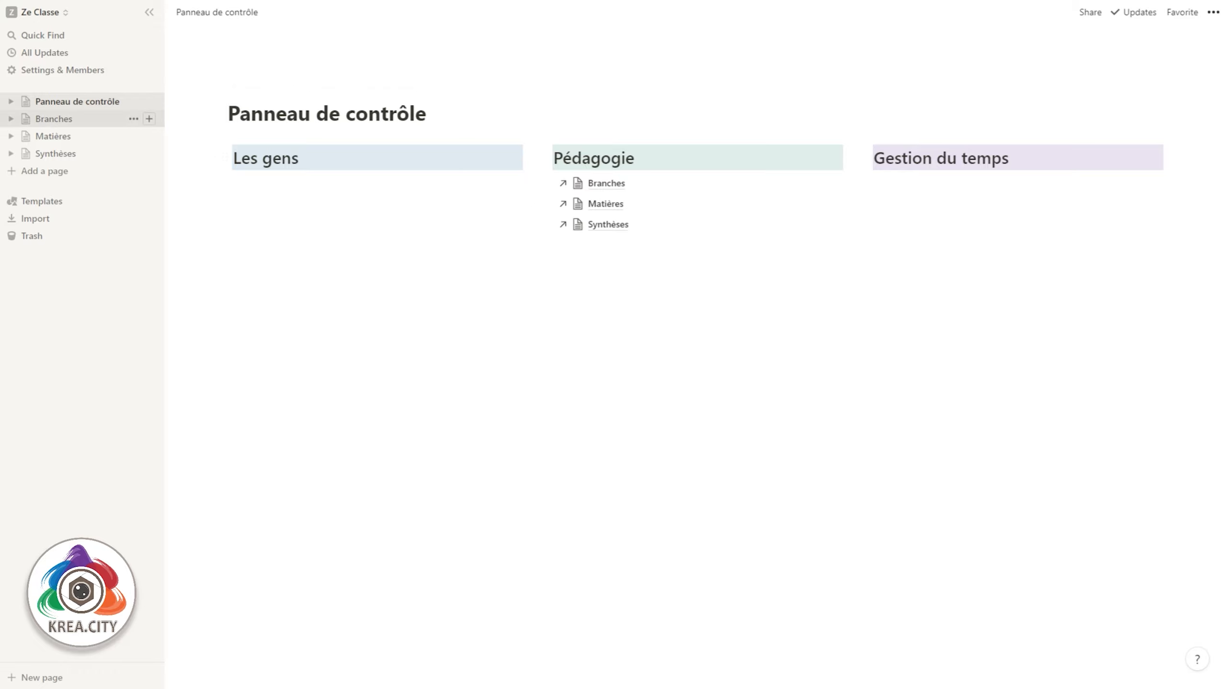
{"action": "left_click", "coordinate": [53, 119]}
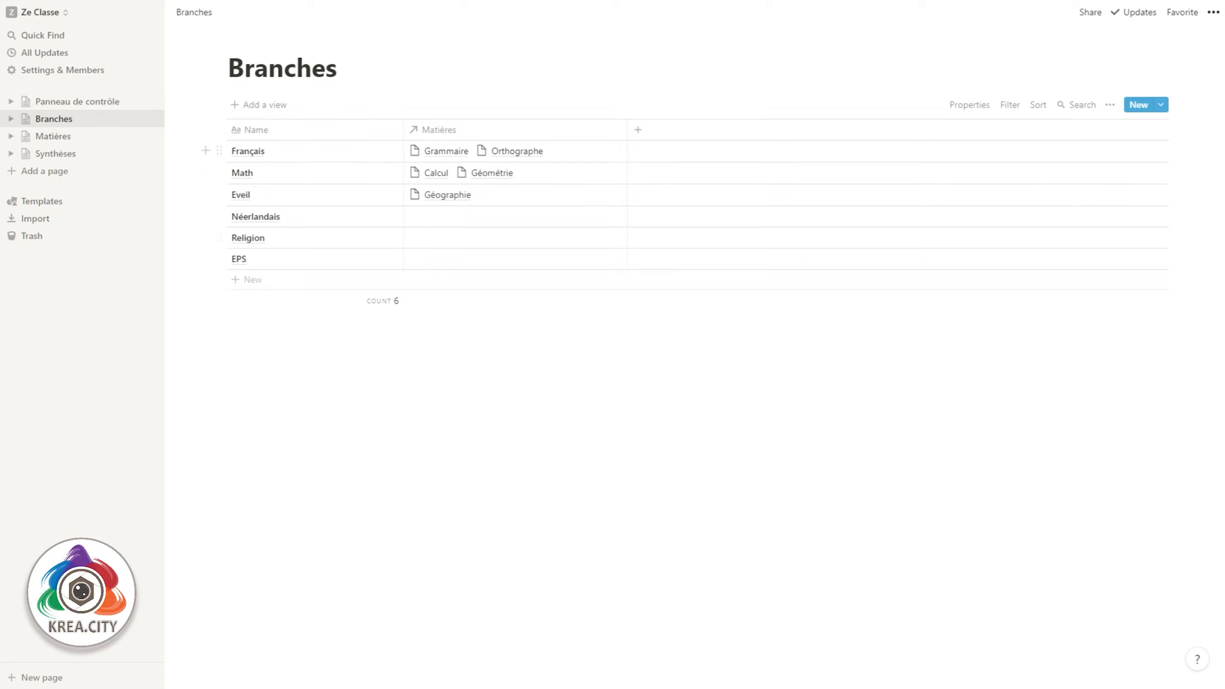
{"action": "left_click", "coordinate": [53, 136]}
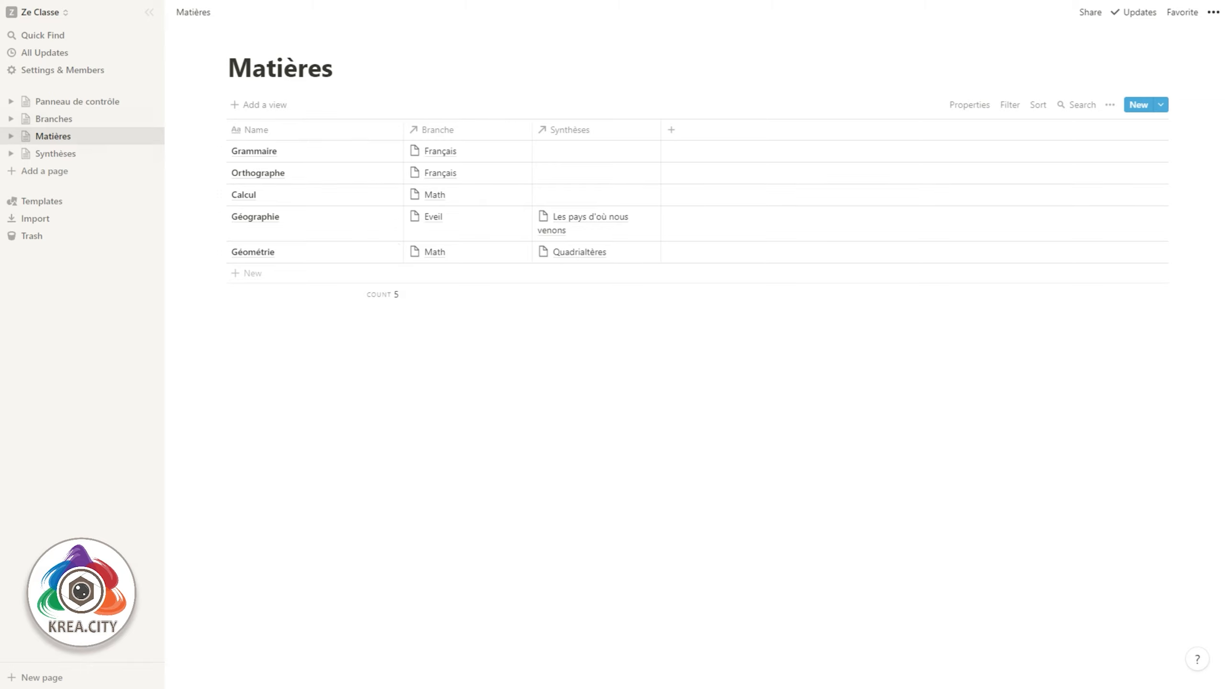
{"action": "left_click", "coordinate": [55, 153]}
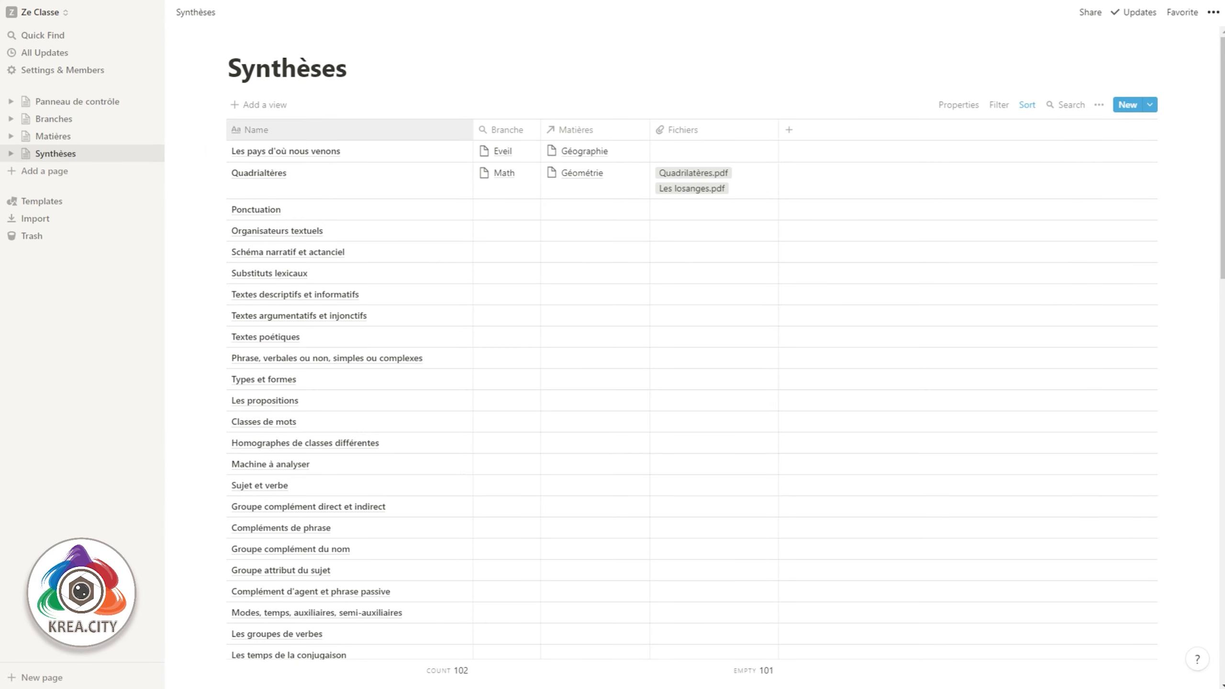